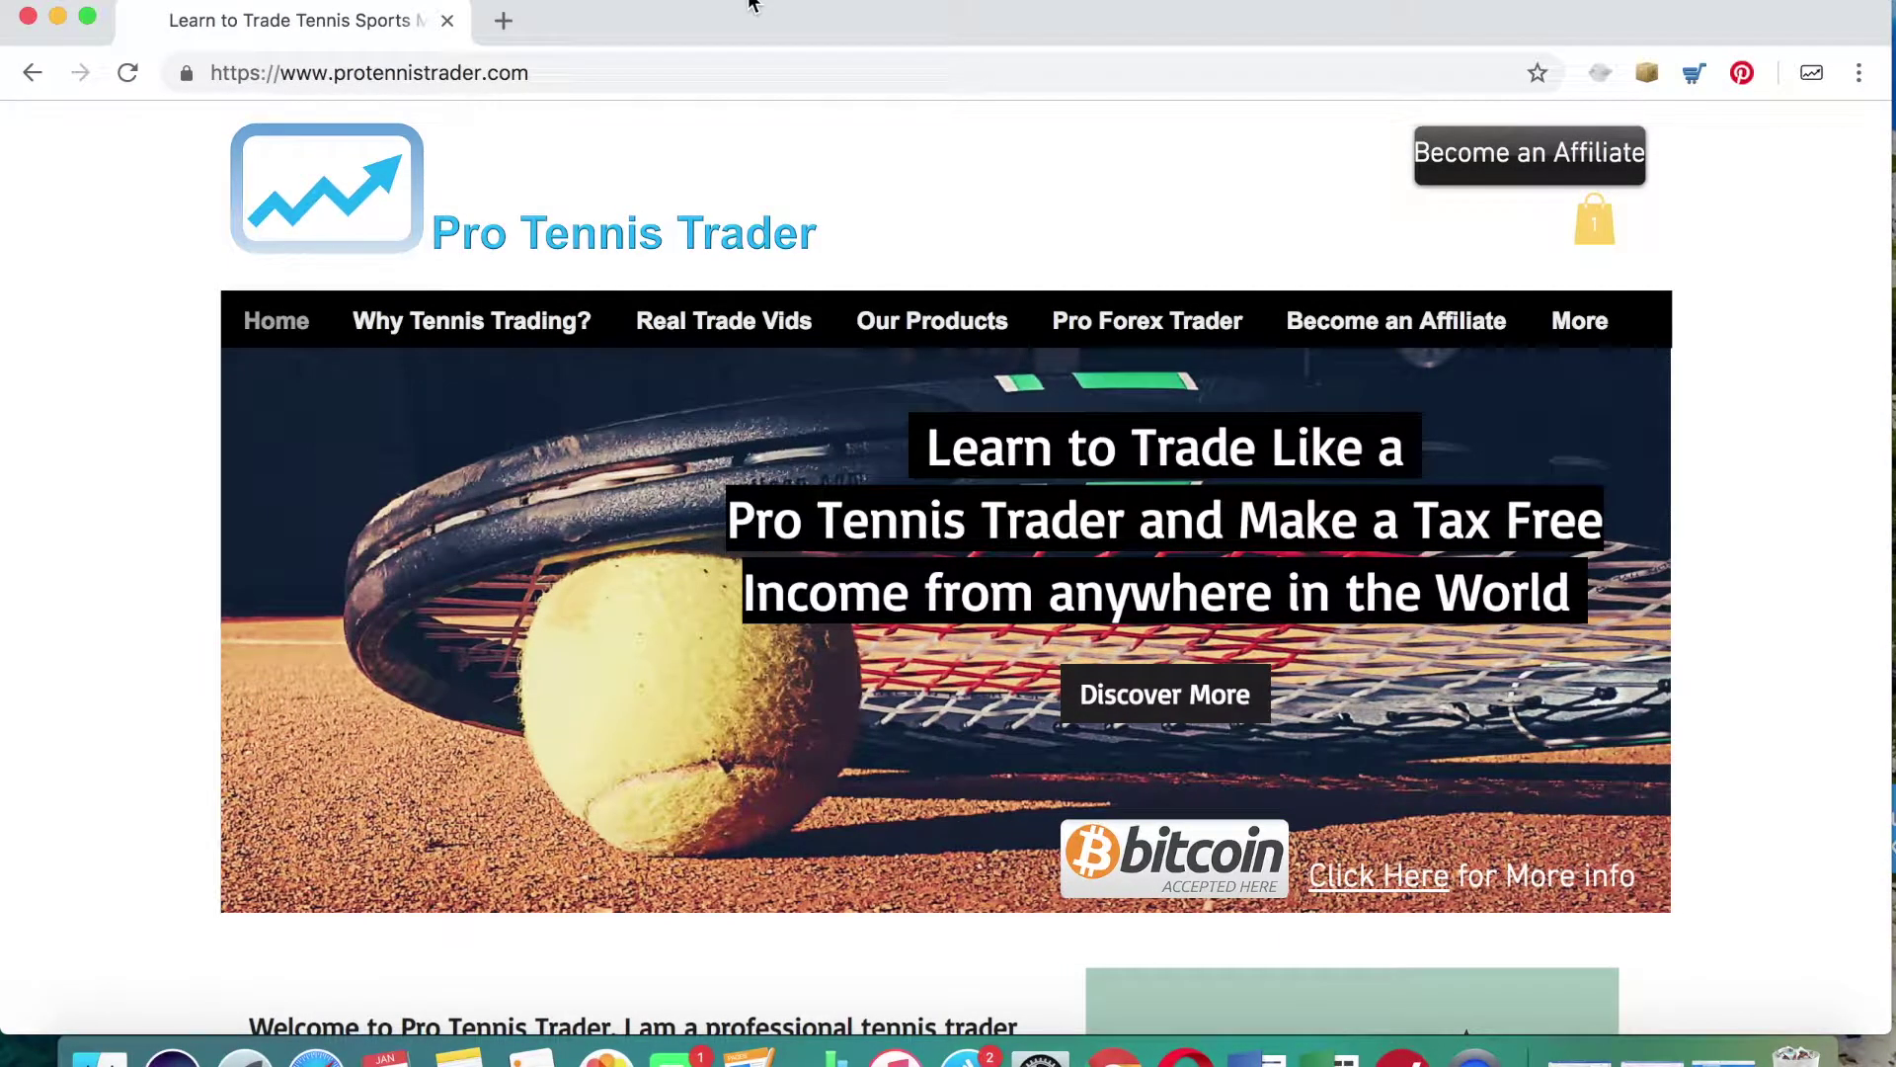
Search Google for winebottler and open the 'WineBottler | Run Windows-based Programs on a Mac' result.
{"action": "left_click", "coordinate": [581, 80]}
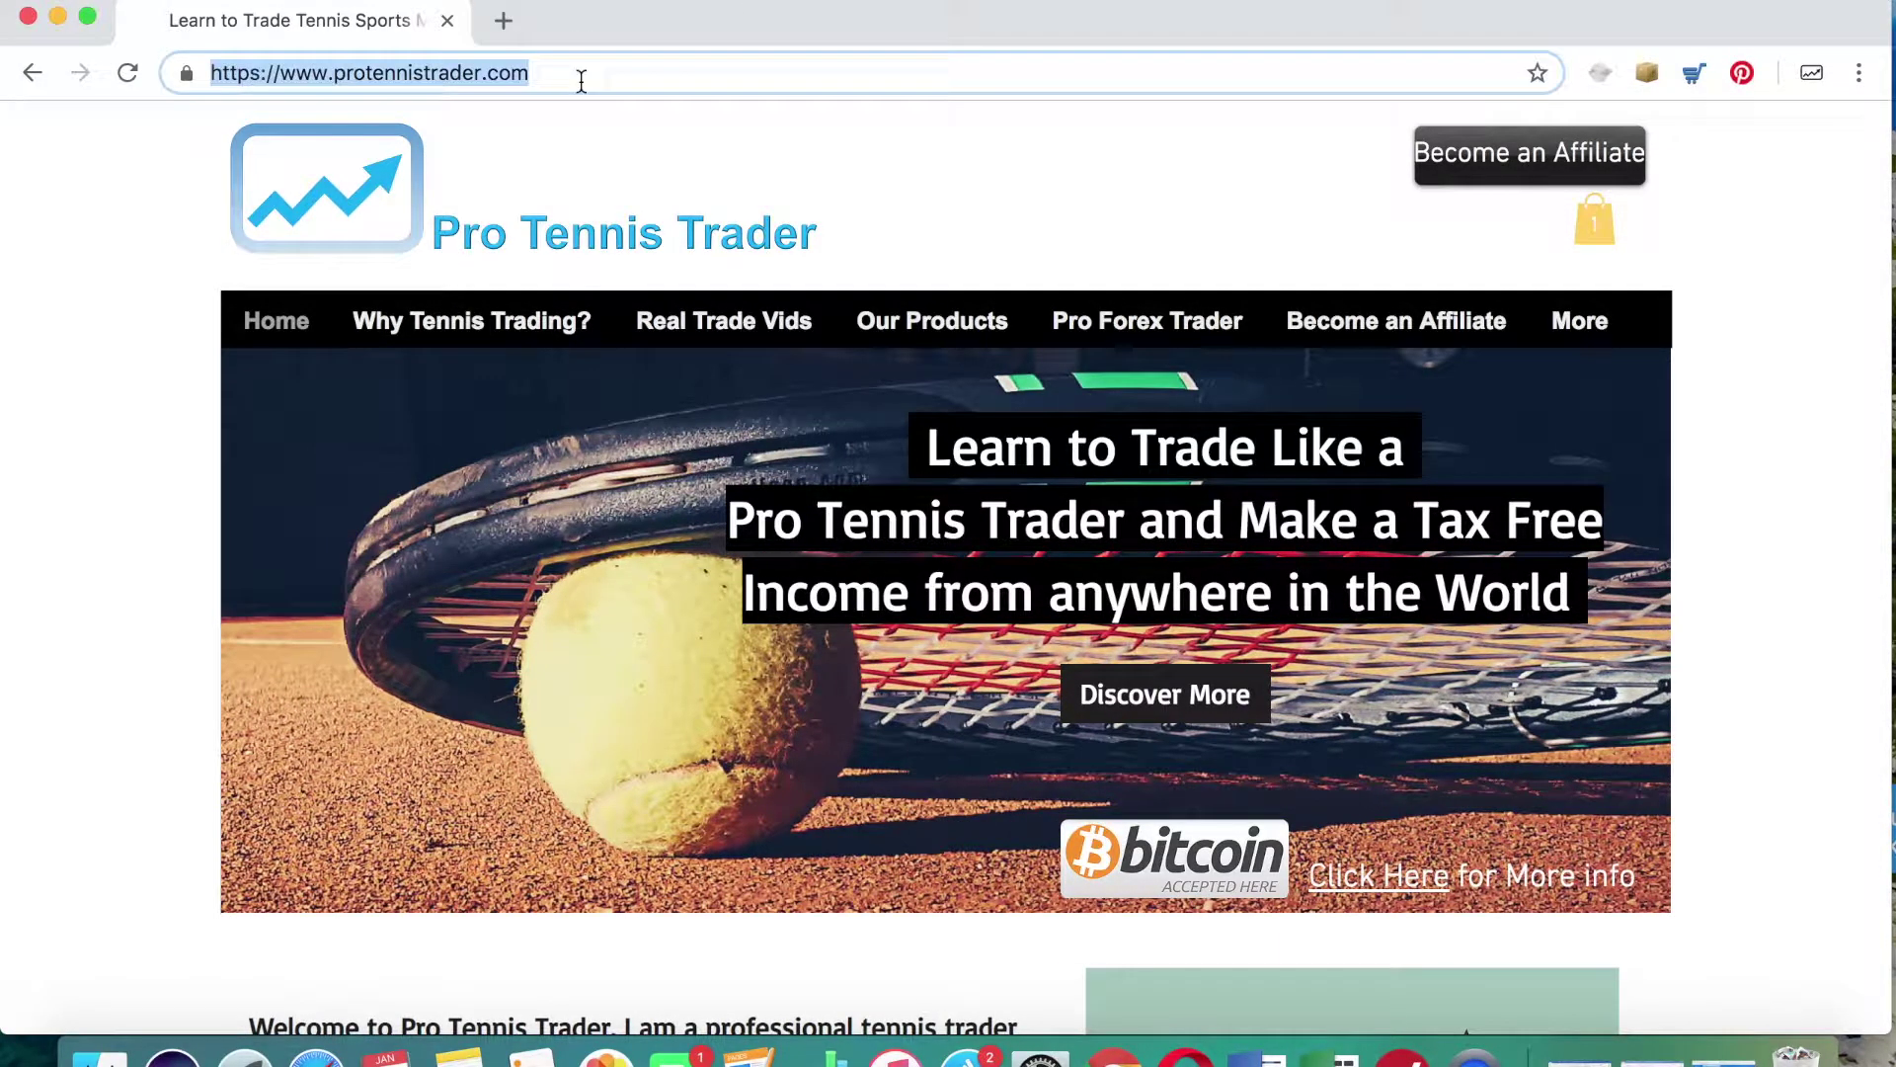
{"action": "type", "text": "winebot"}
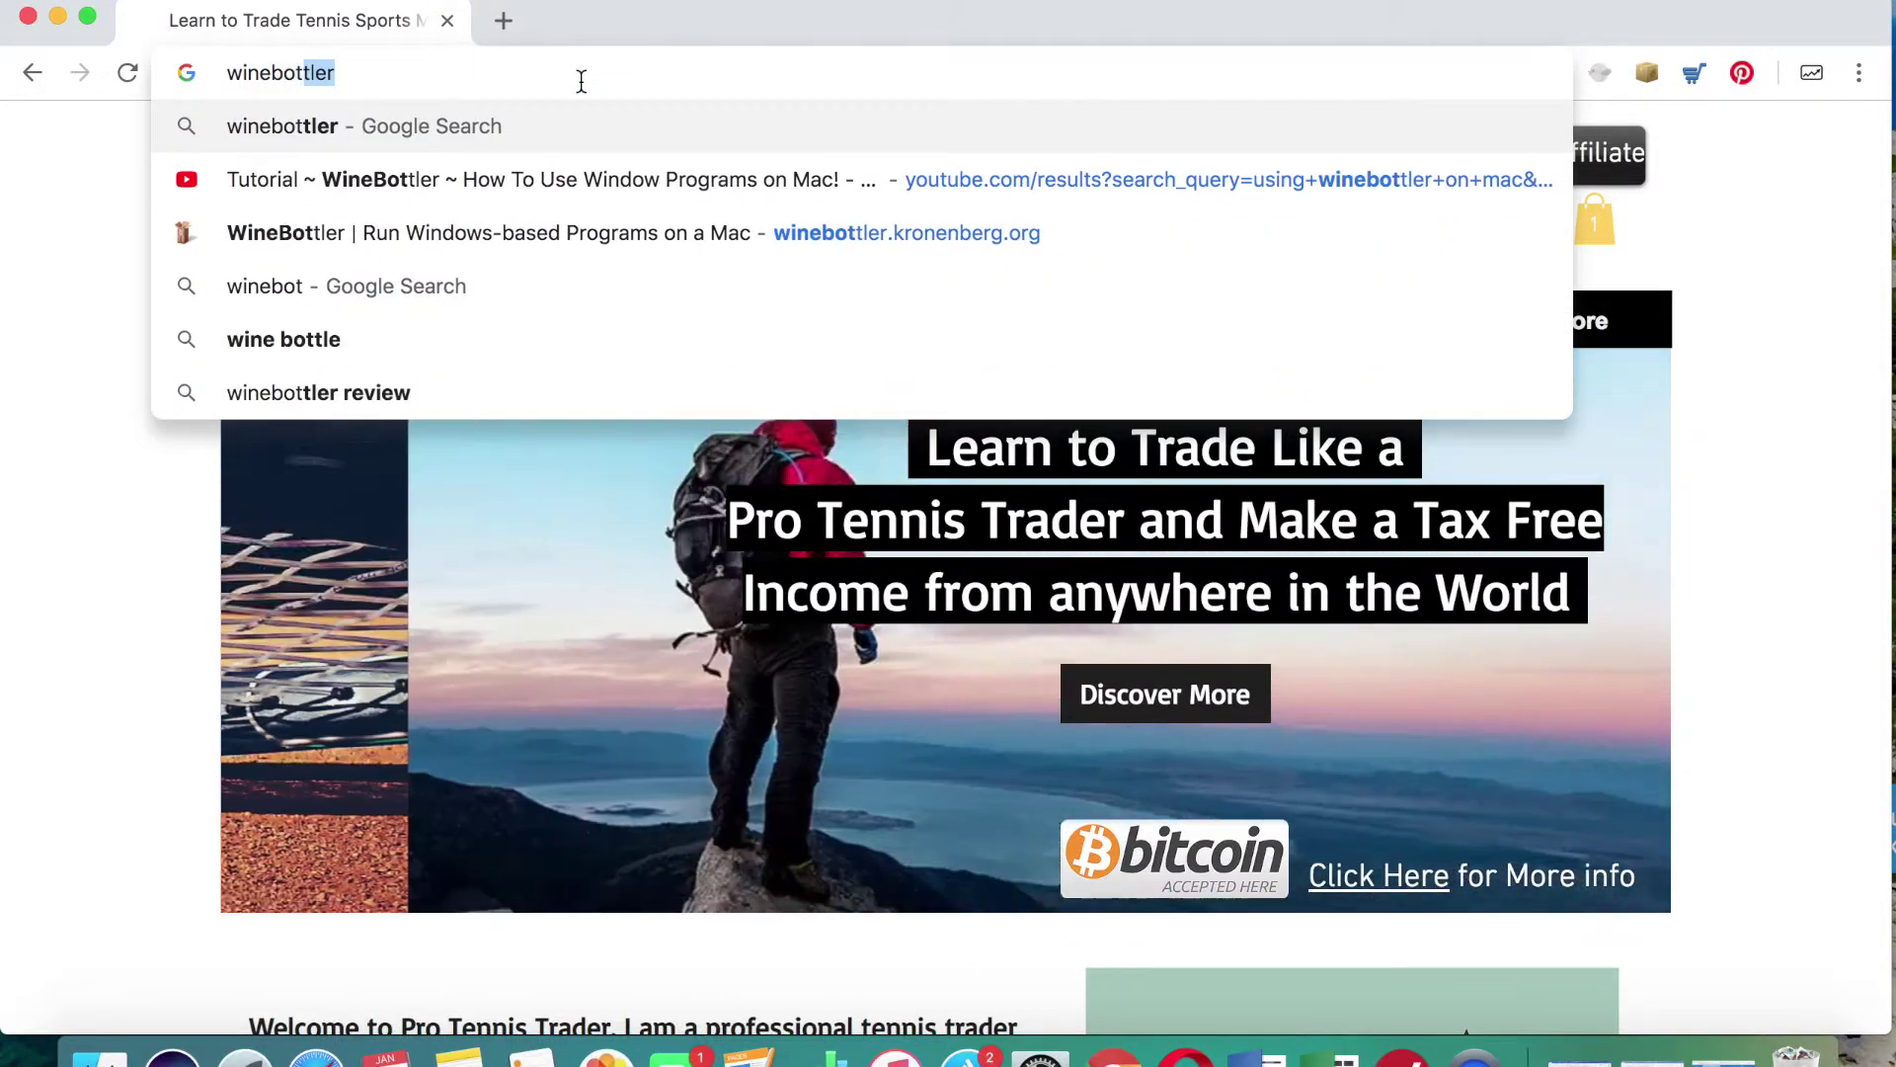
{"action": "type", "text": "tler"}
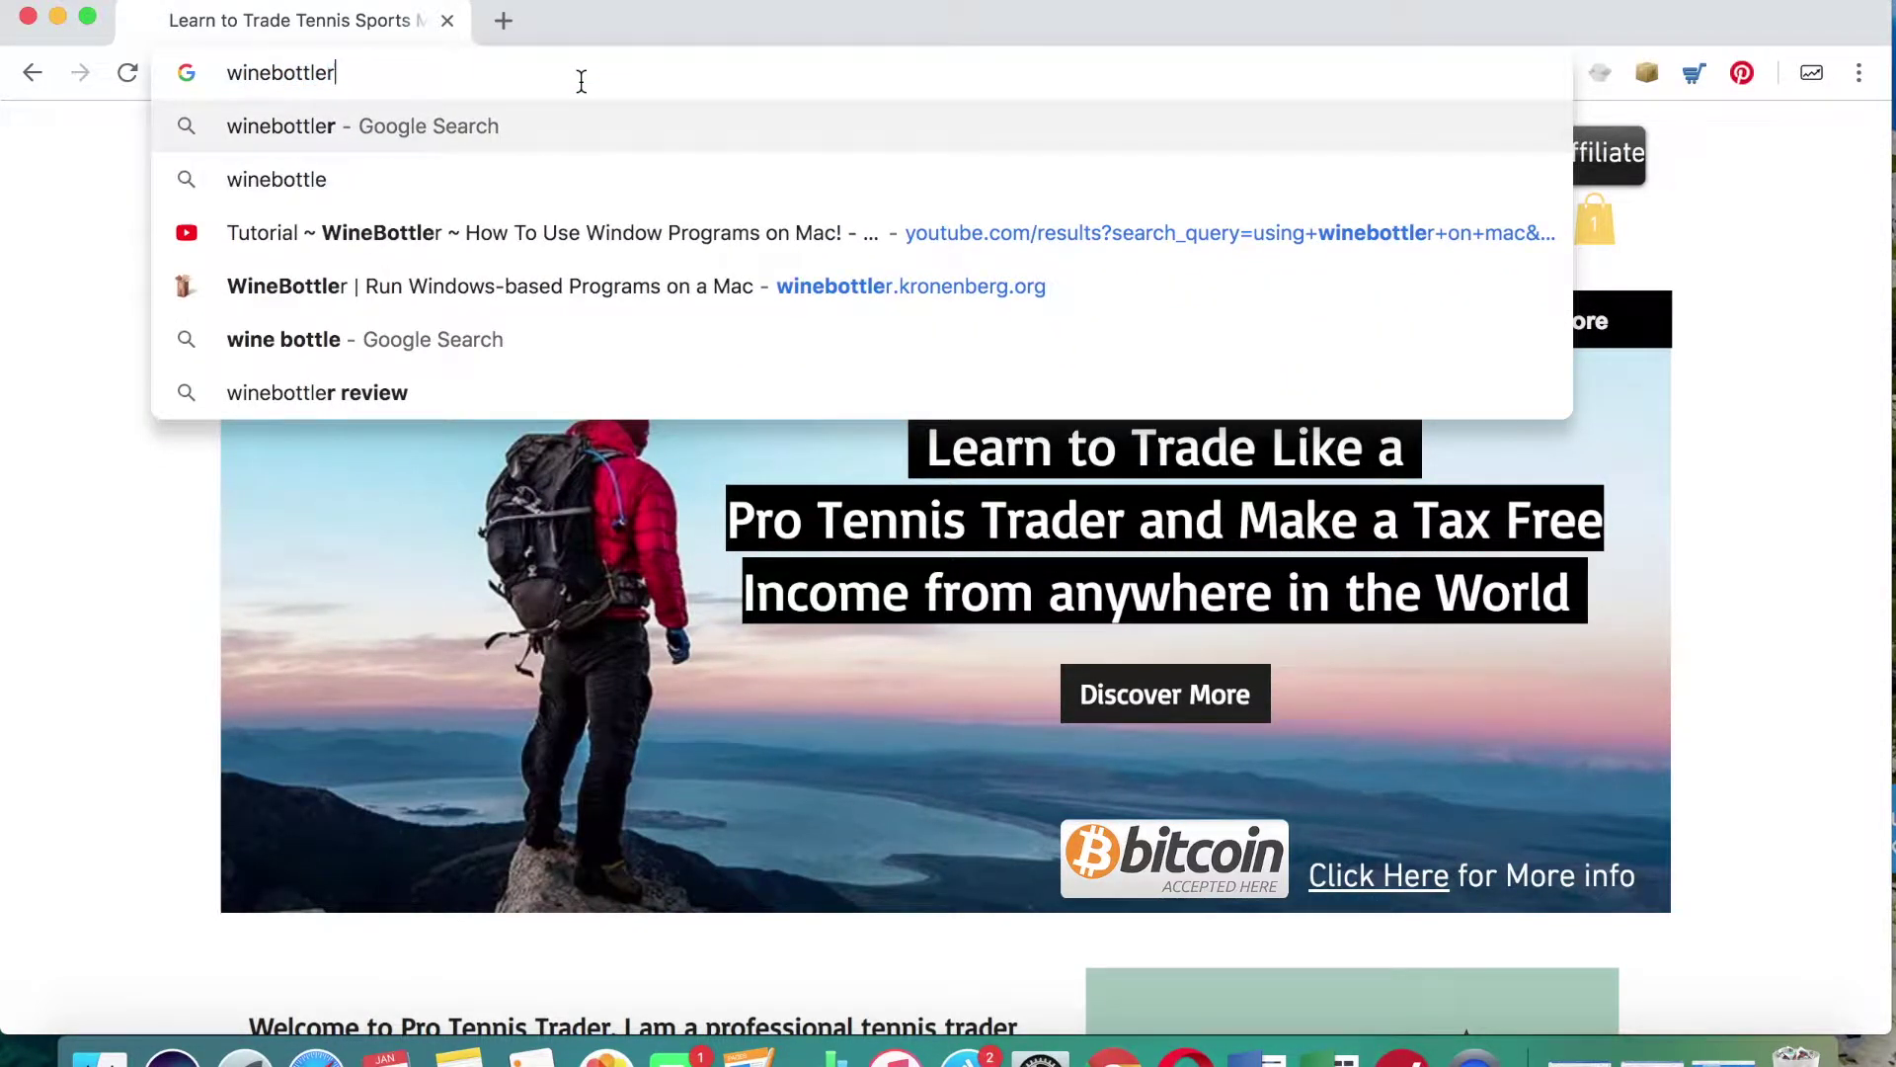
{"action": "key", "text": "Return"}
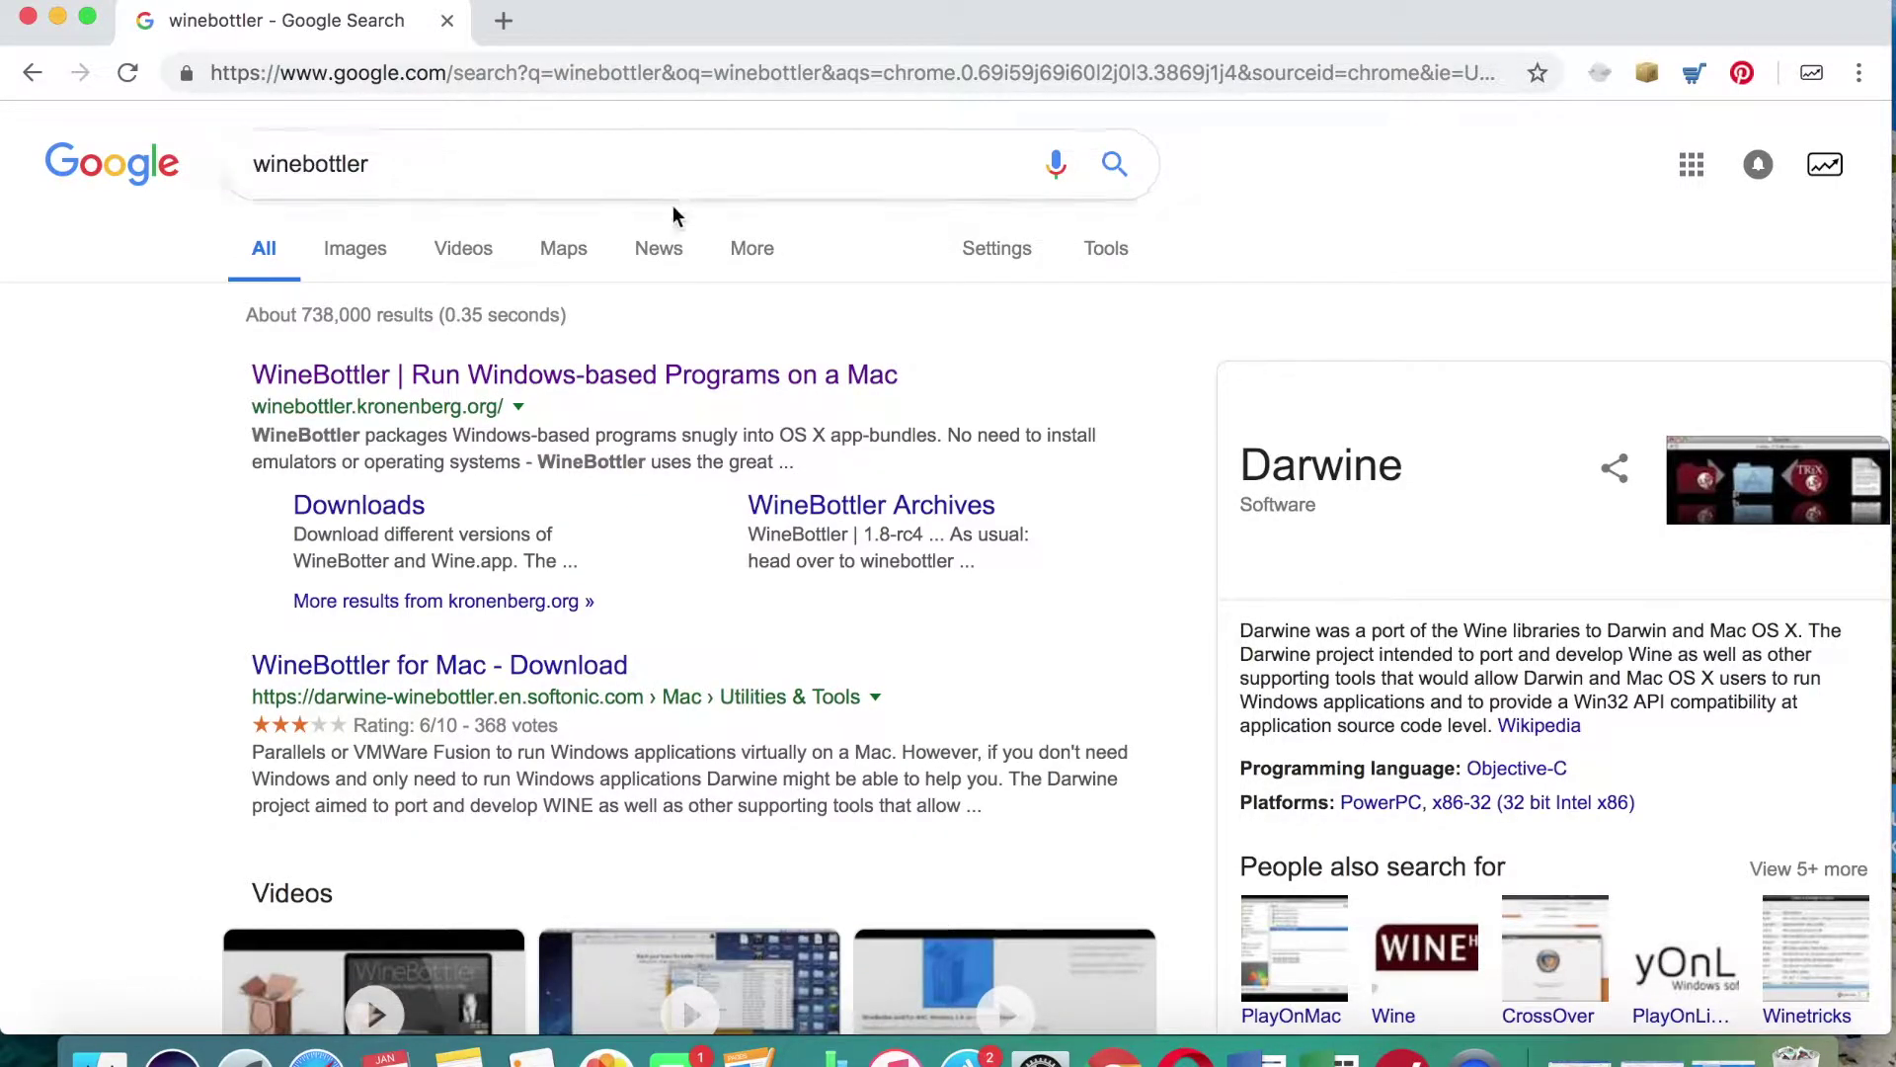
{"action": "left_click", "coordinate": [591, 379]}
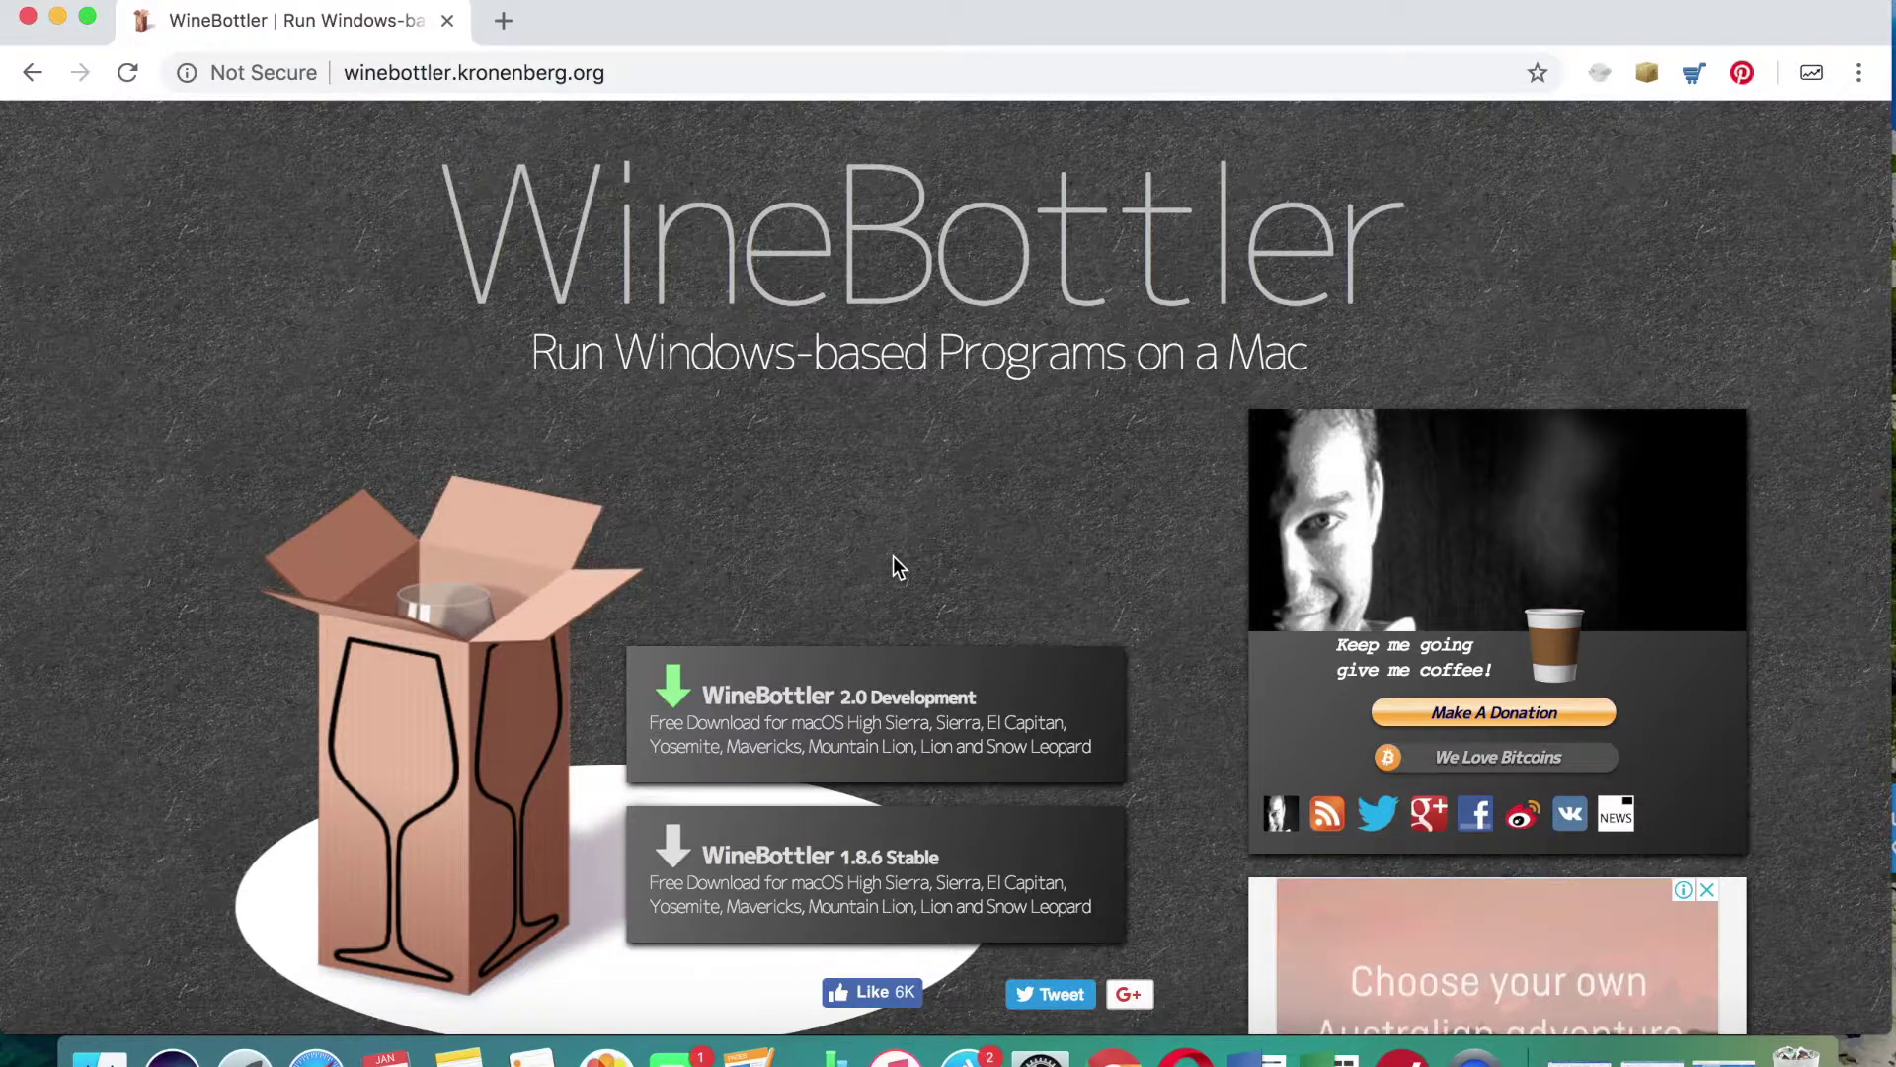
Scroll to the download panels and choose the WineBottler 1.8.6 Stable download.
{"action": "scroll", "coordinate": [894, 558], "scroll_direction": "down", "scroll_amount": 2}
{"action": "scroll", "coordinate": [893, 558], "scroll_direction": "down", "scroll_amount": 1}
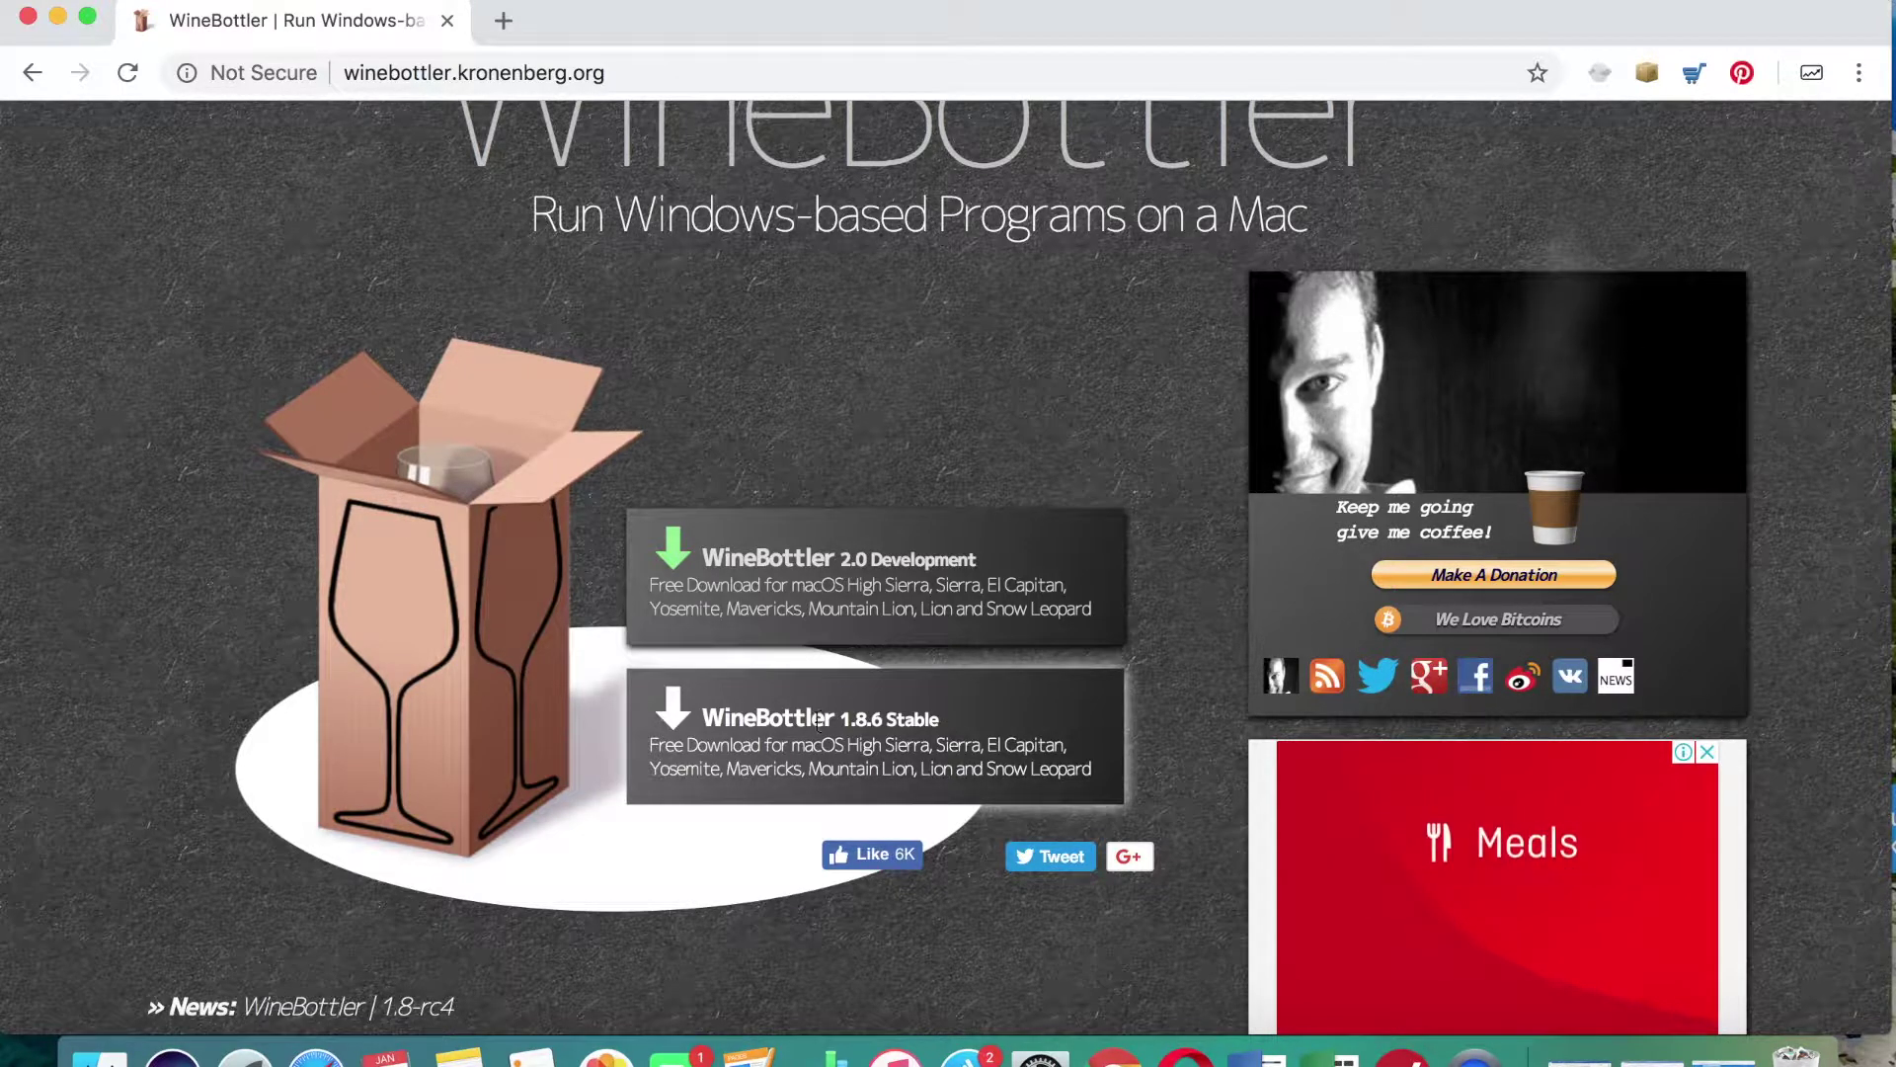
{"action": "left_click", "coordinate": [674, 709]}
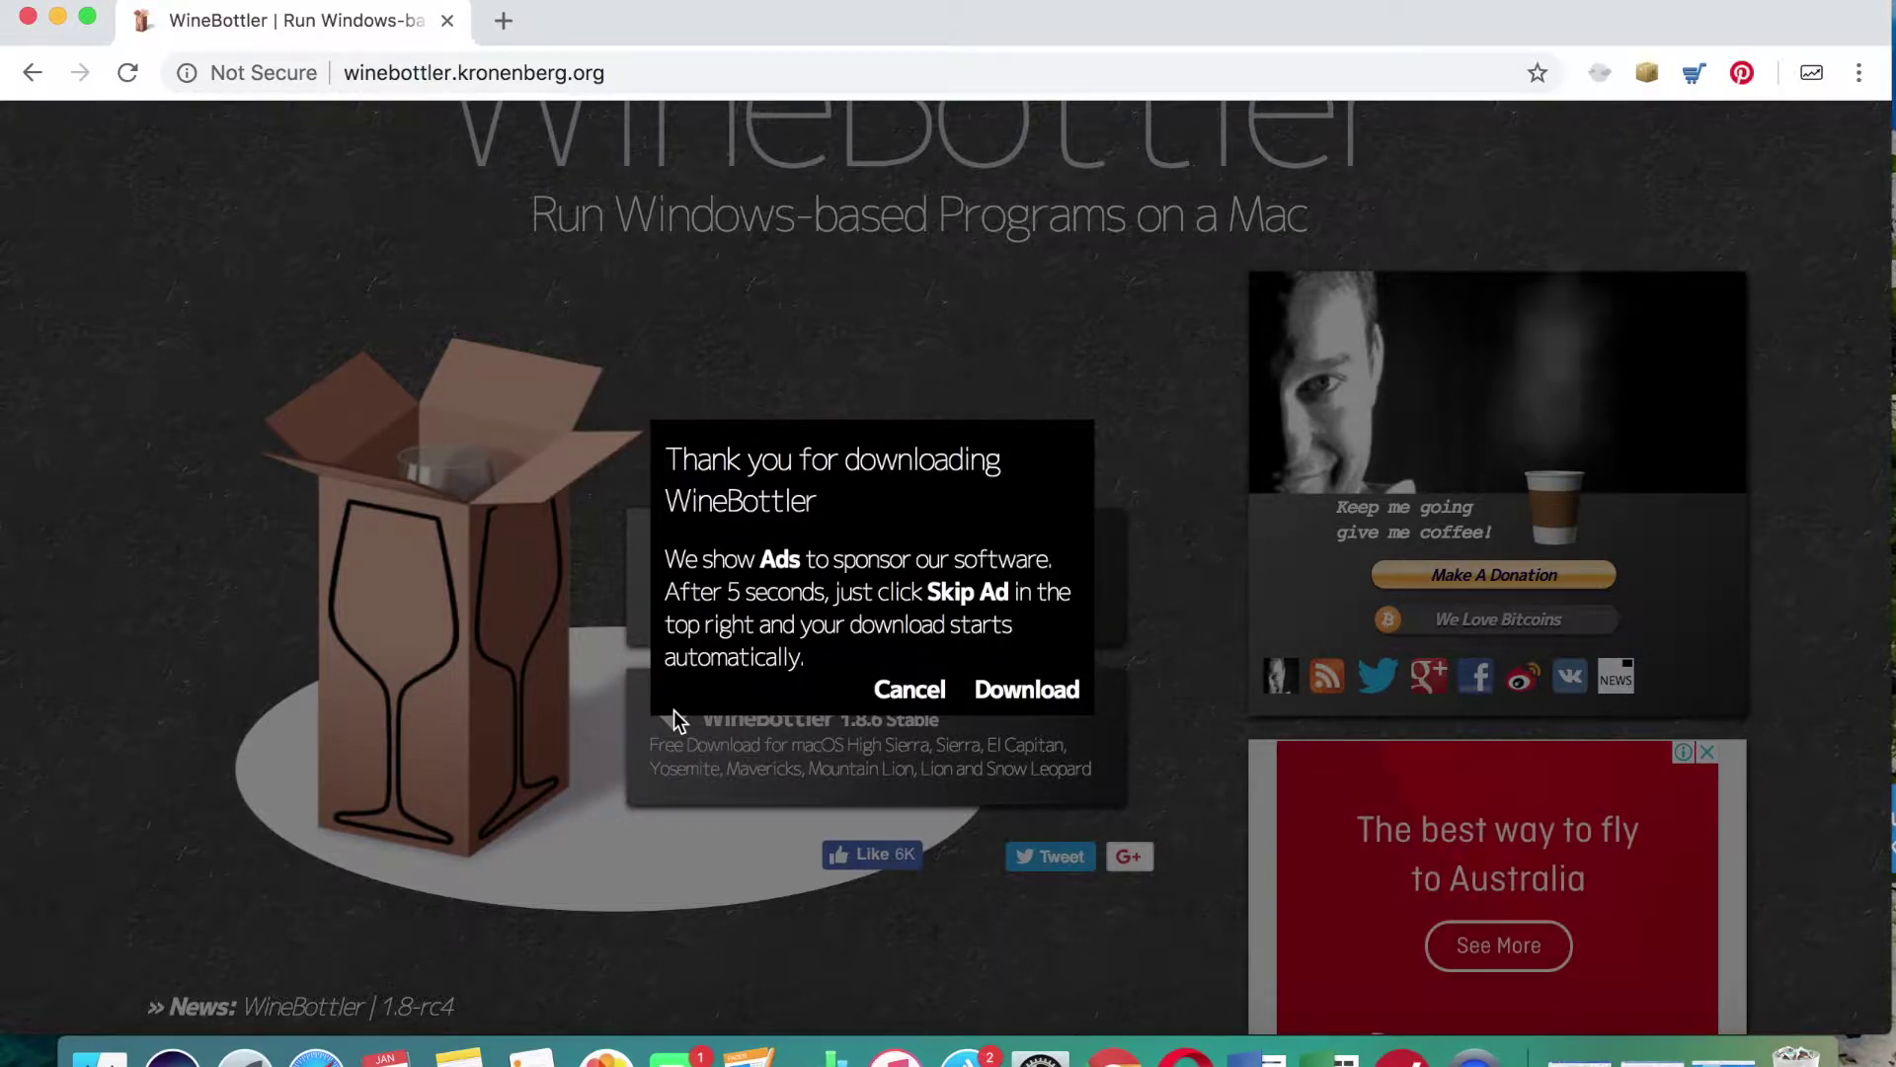
Continue the 1.8.6 download, deny notifications, accept cookies, and skip the adf.ly sponsor ad.
{"action": "left_click", "coordinate": [1020, 691]}
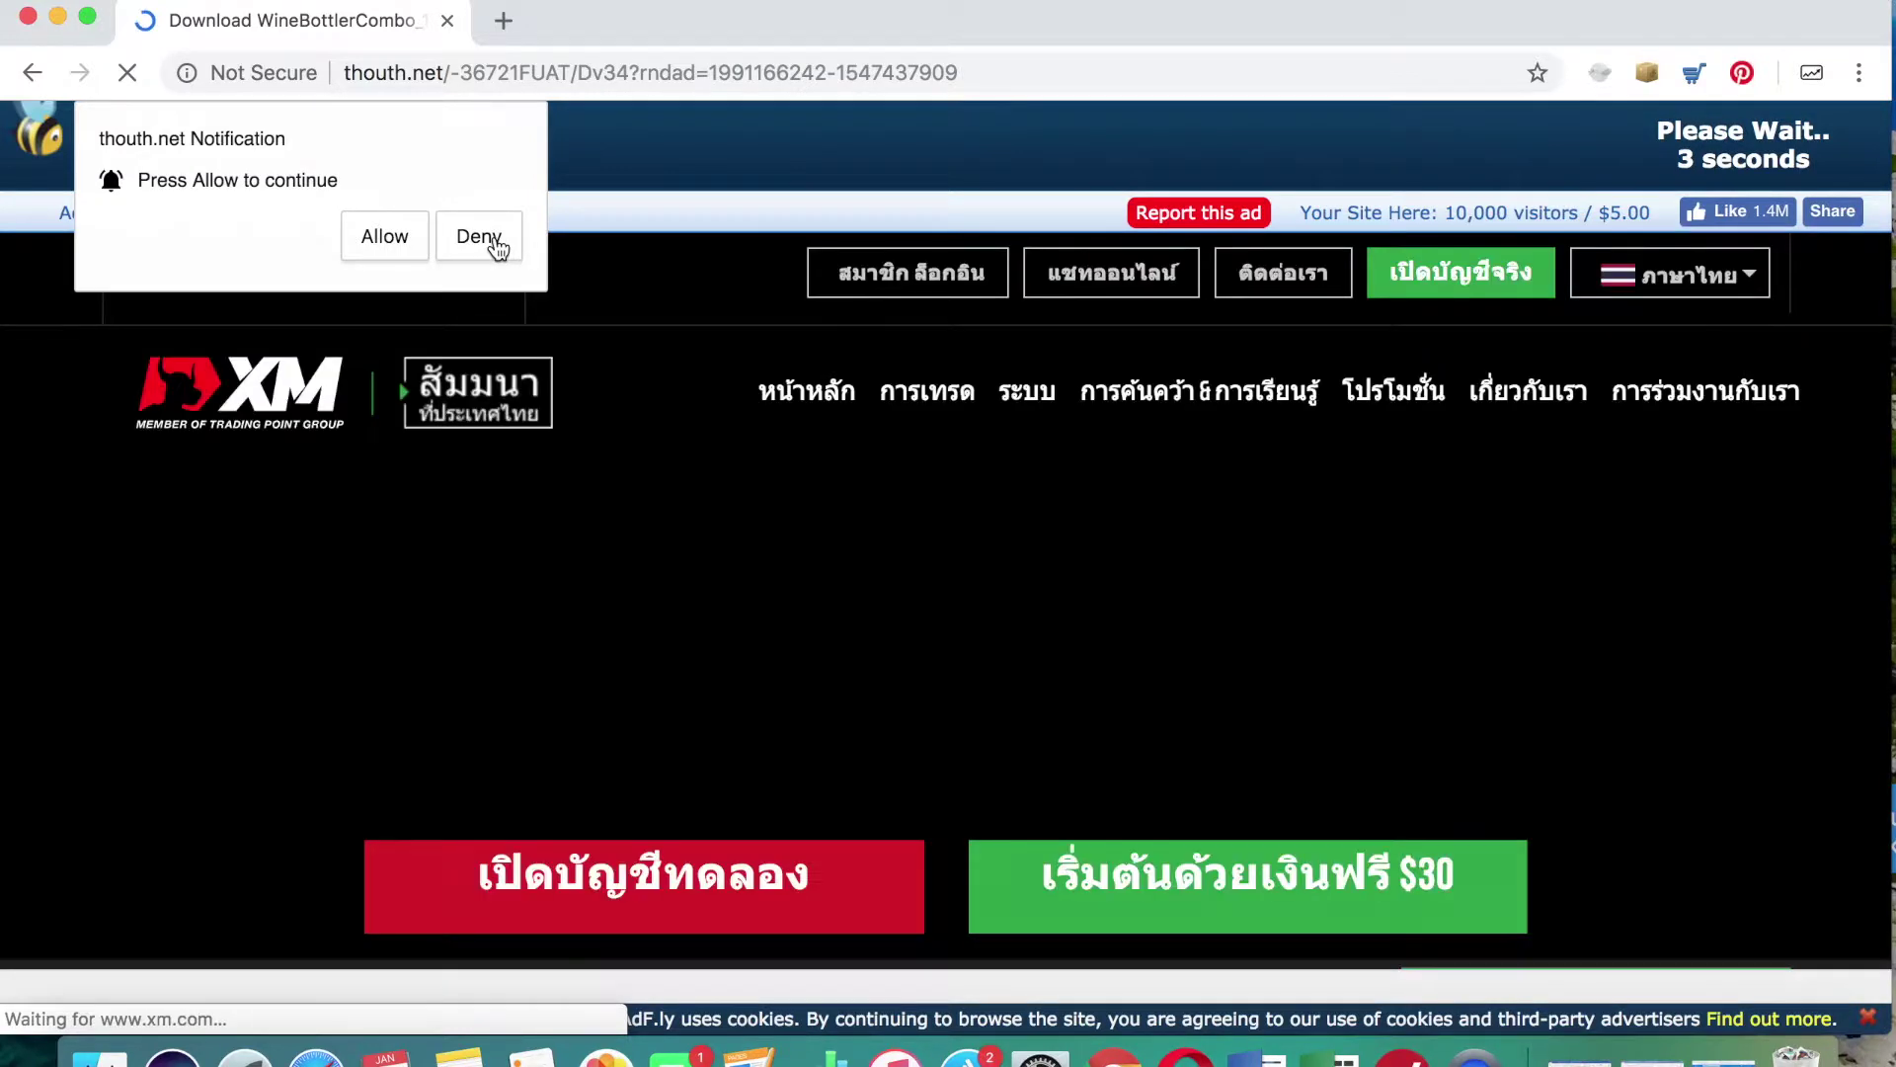
{"action": "left_click", "coordinate": [495, 235]}
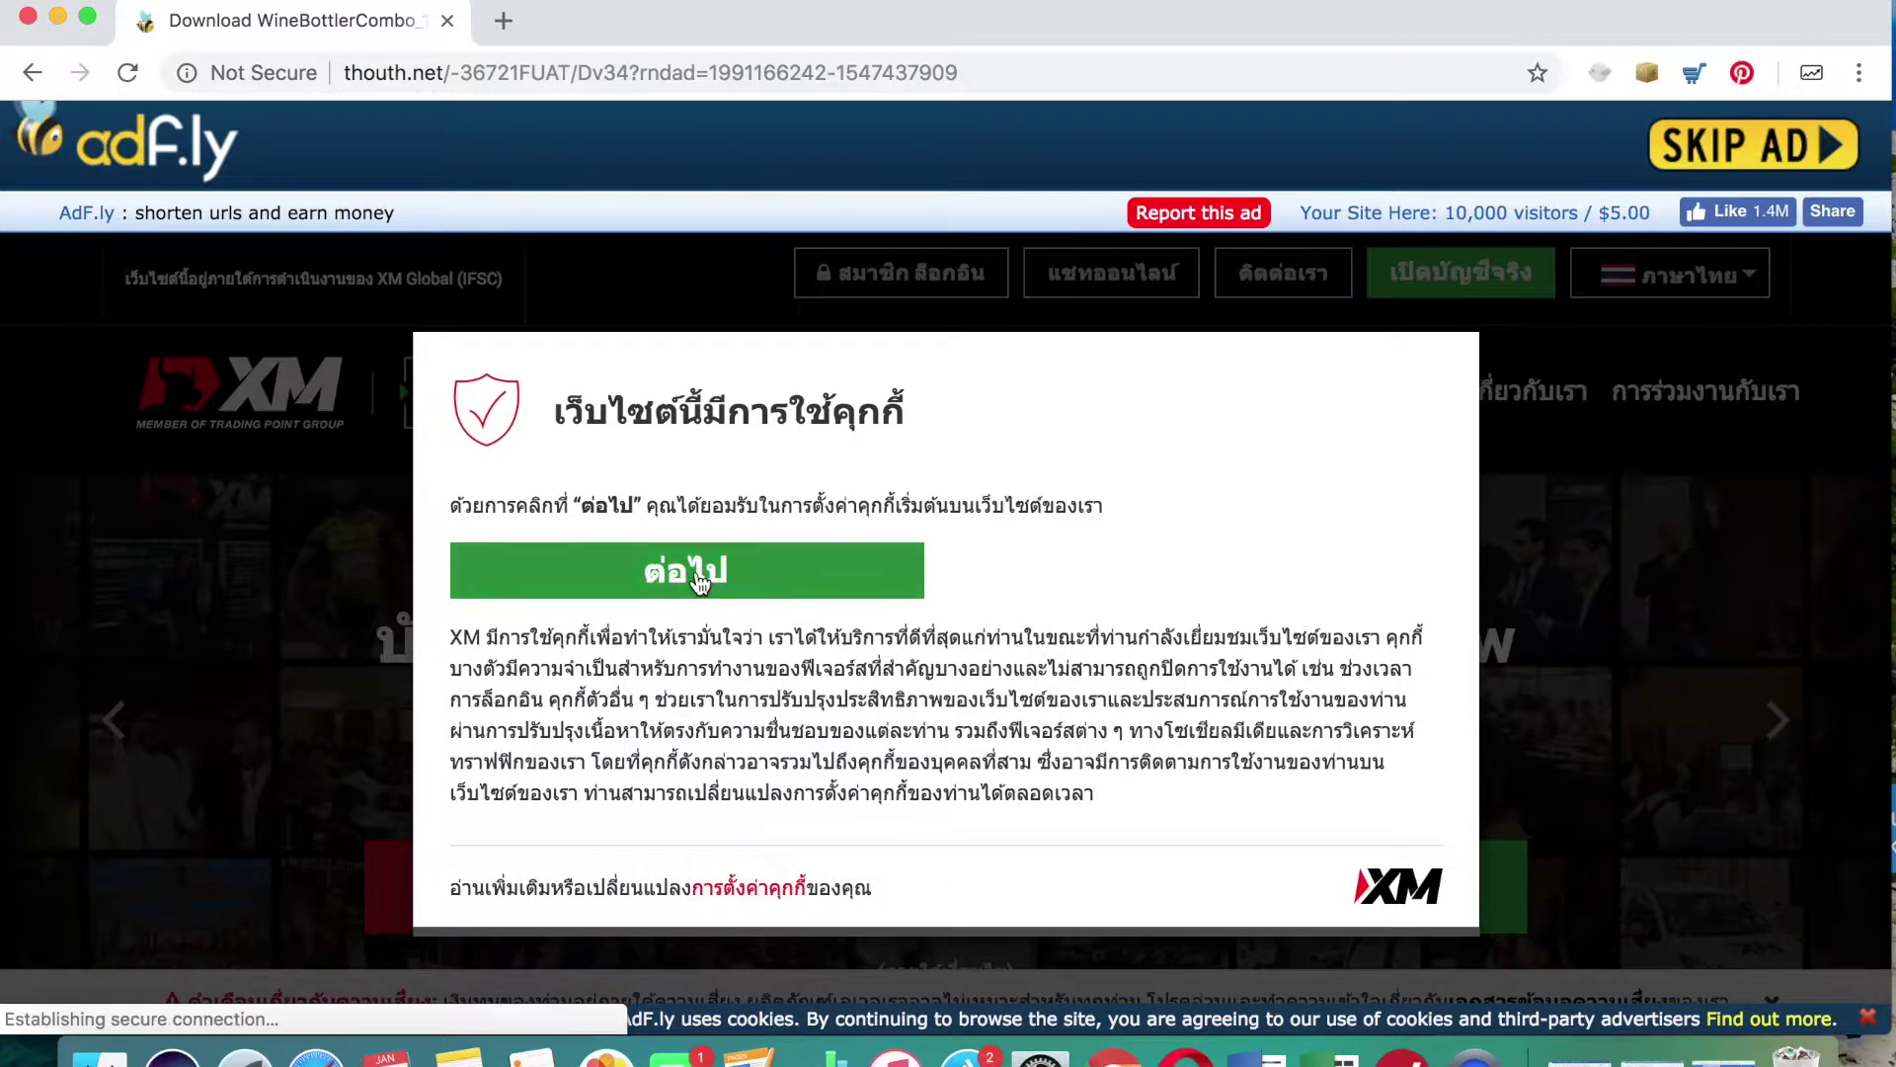
{"action": "left_click", "coordinate": [698, 581]}
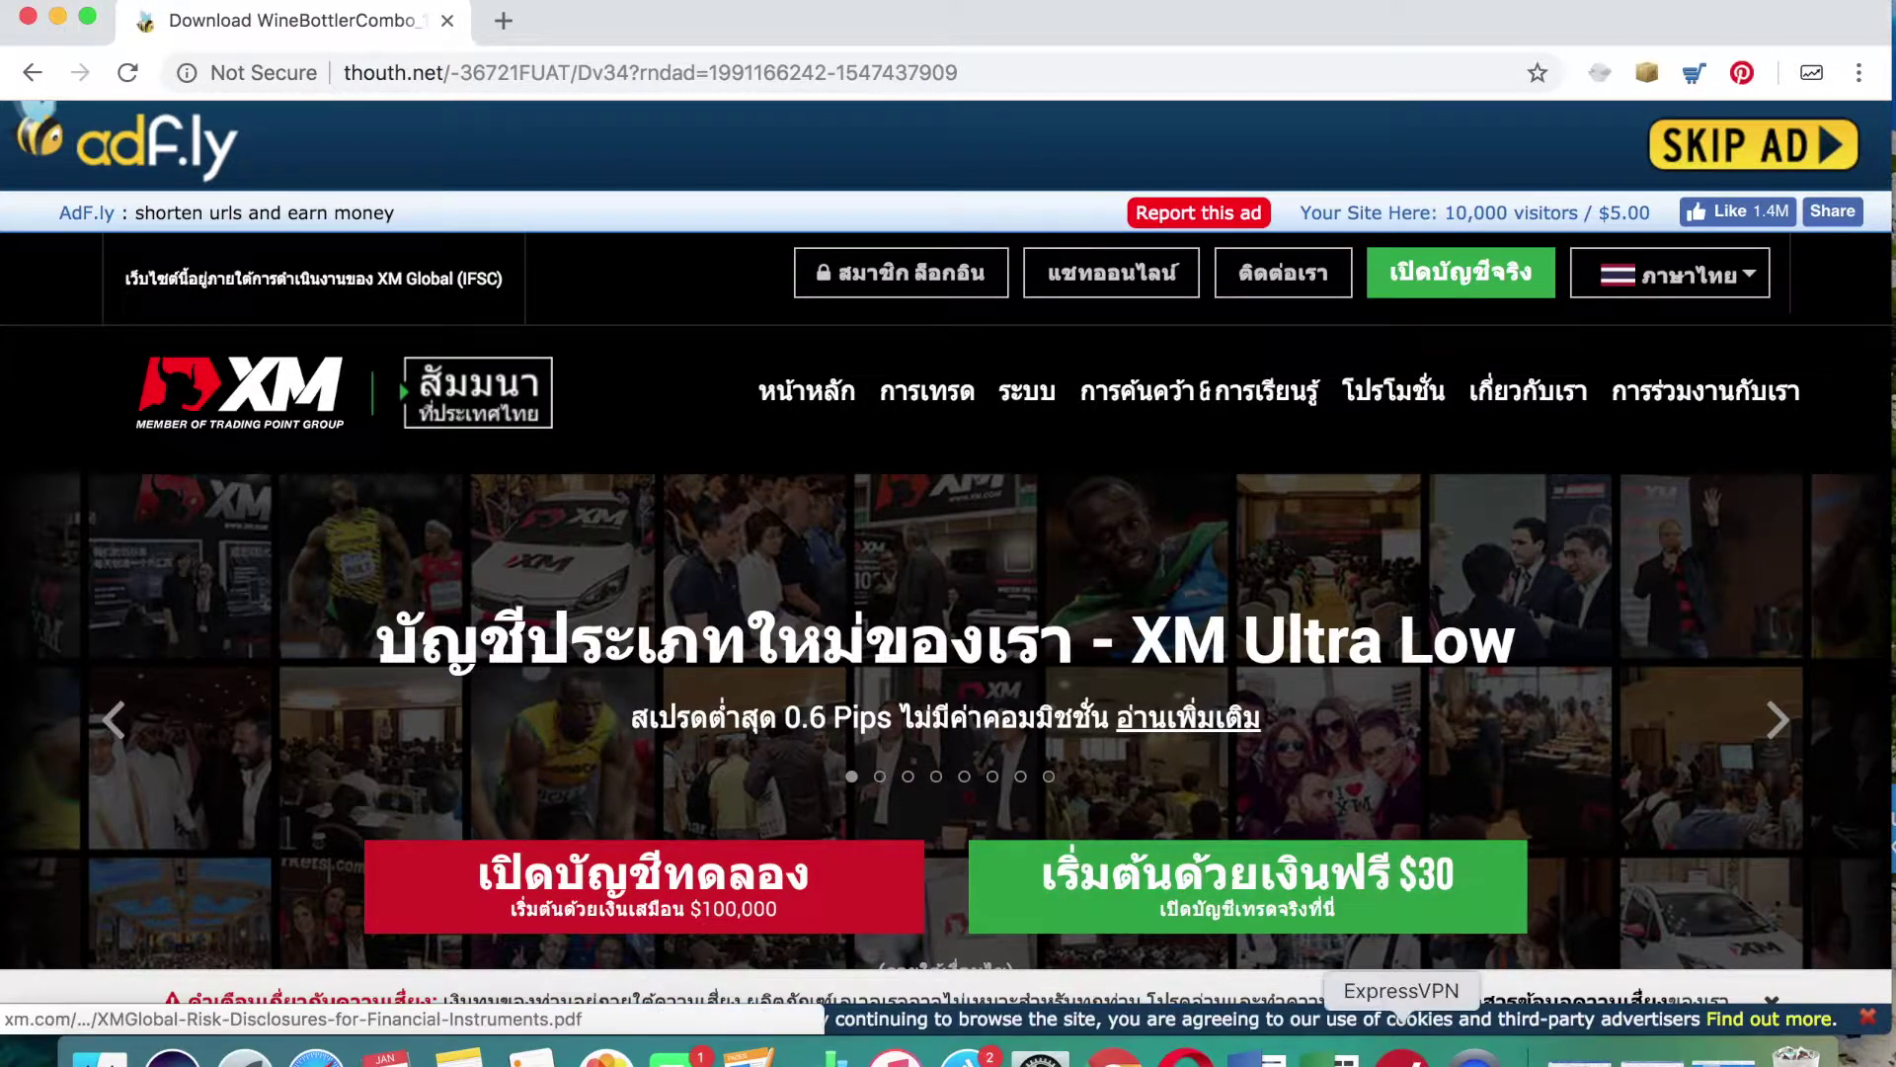
{"action": "left_click", "coordinate": [1402, 1053]}
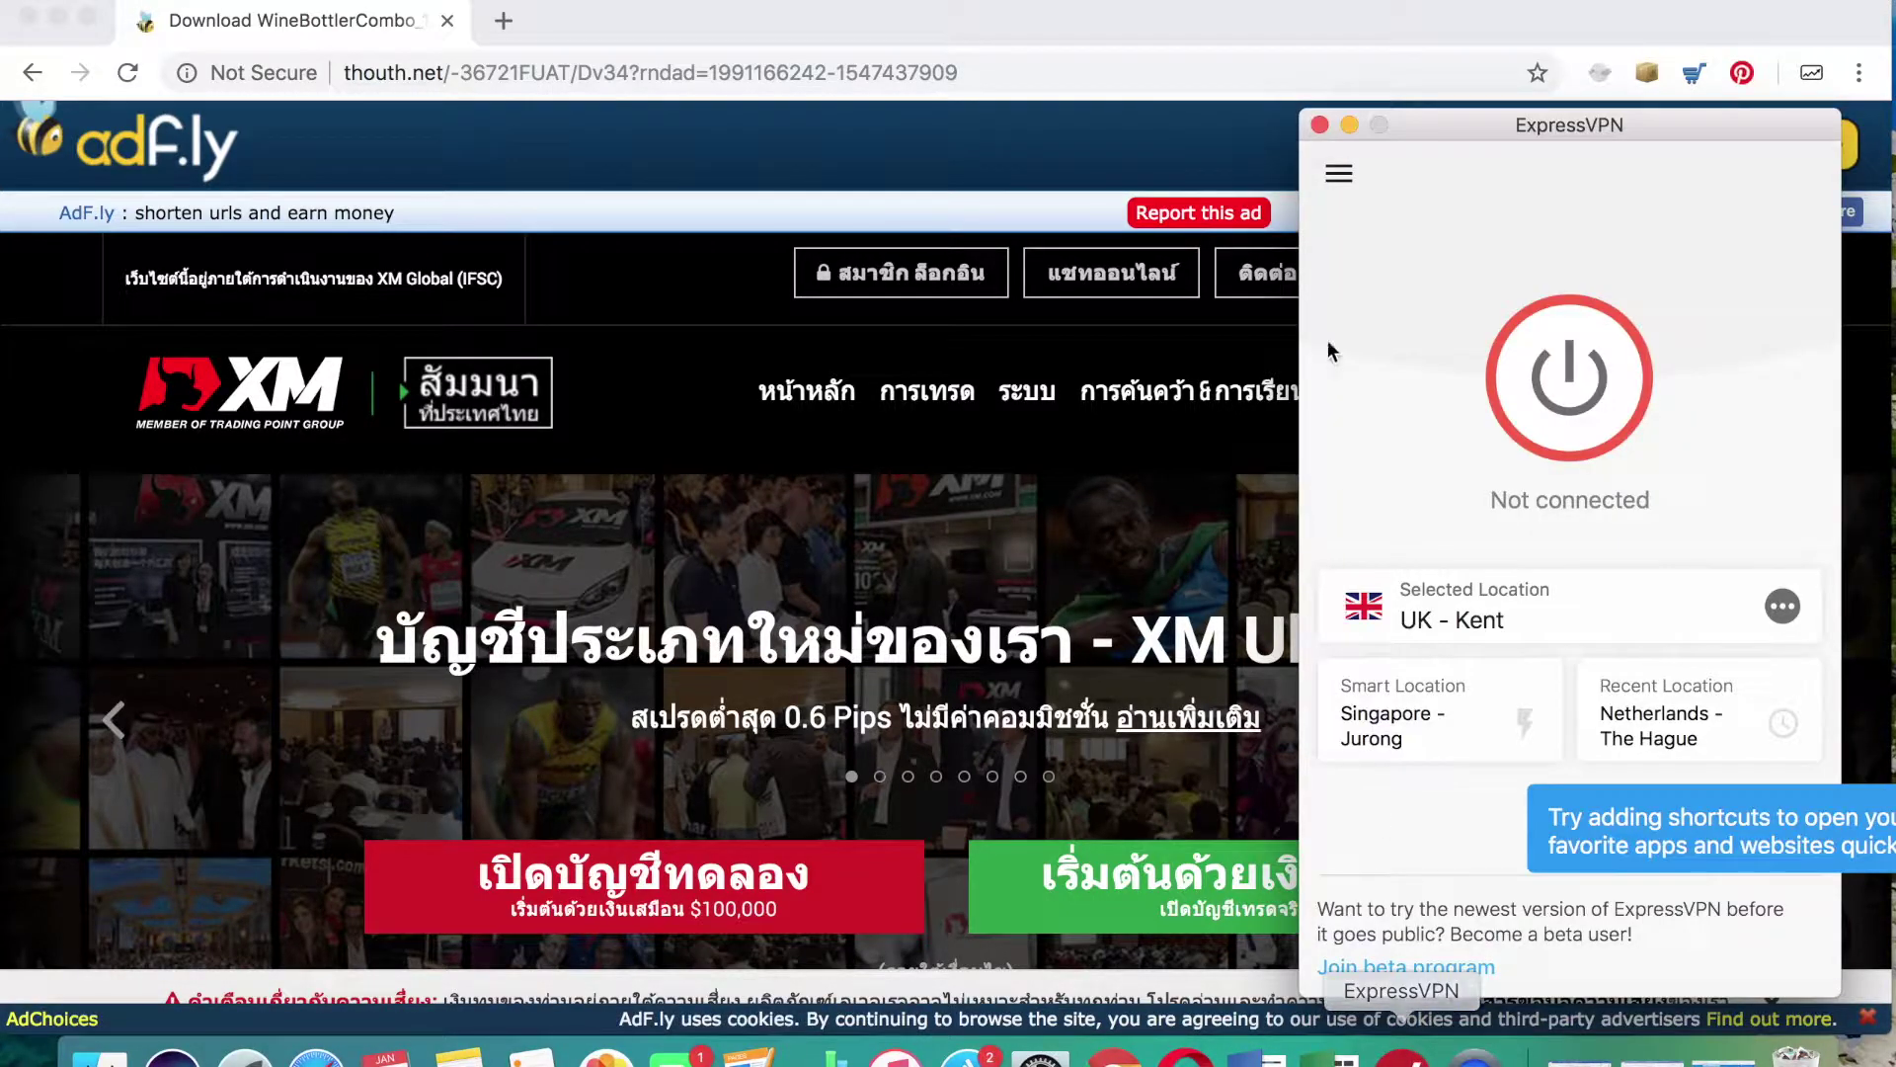
{"action": "left_click", "coordinate": [1189, 157]}
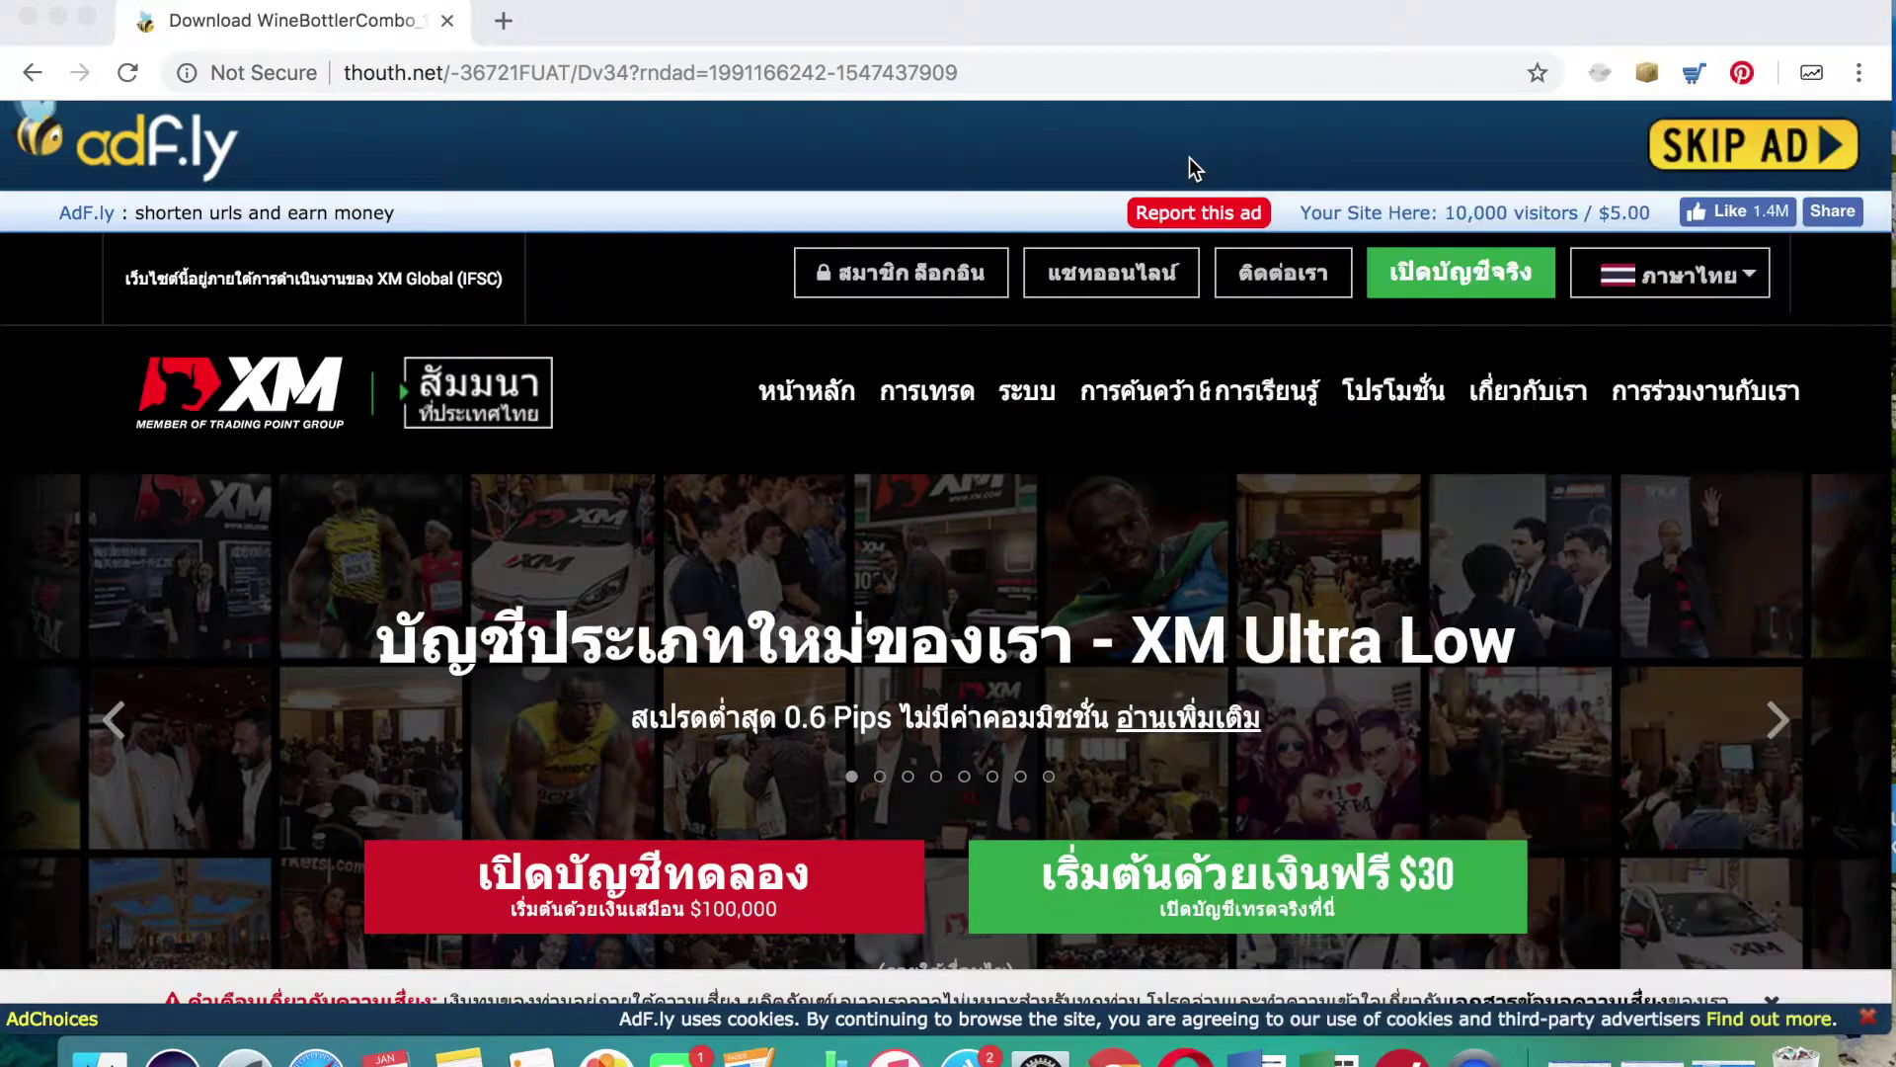
{"action": "left_click", "coordinate": [1768, 158]}
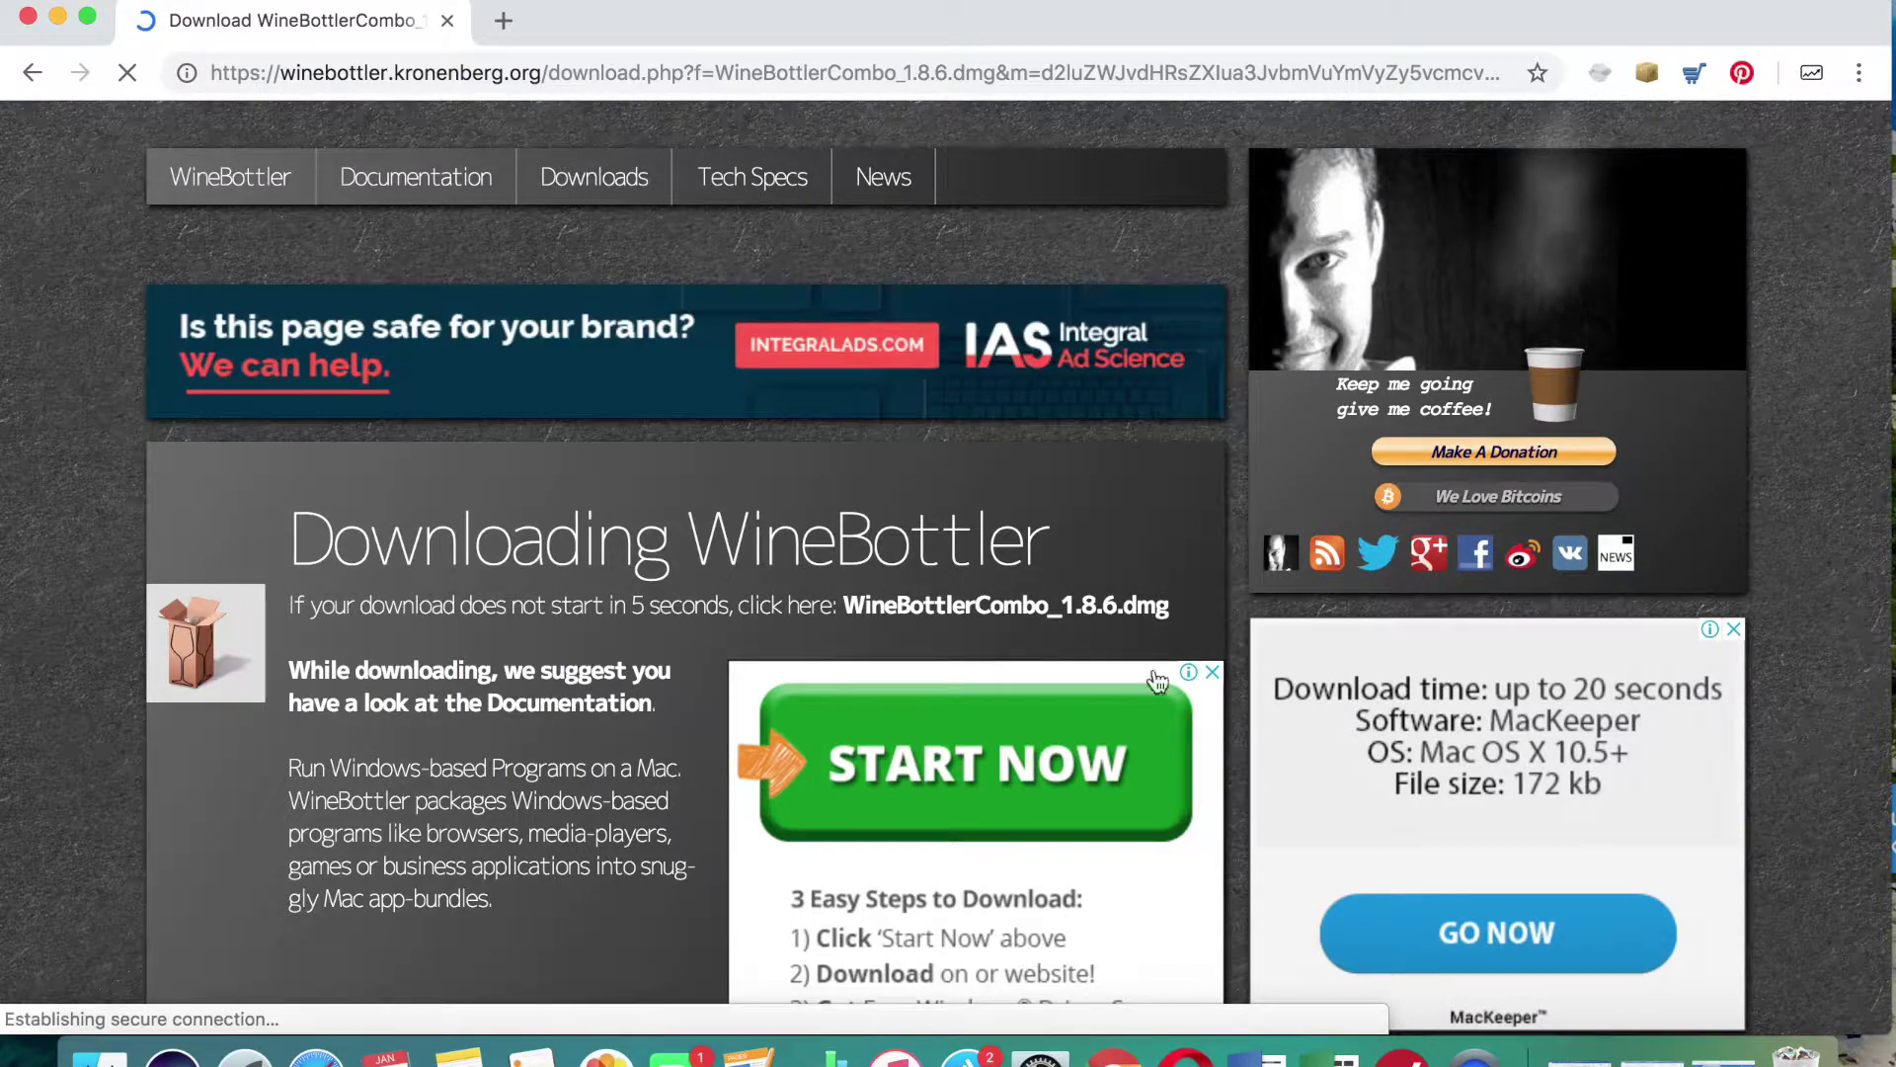
Wait on the Downloading WineBottler page until WineBottlerCombo_1.8.6.dmg starts downloading.
{"action": "scroll", "coordinate": [1123, 713], "scroll_direction": "down", "scroll_amount": 3}
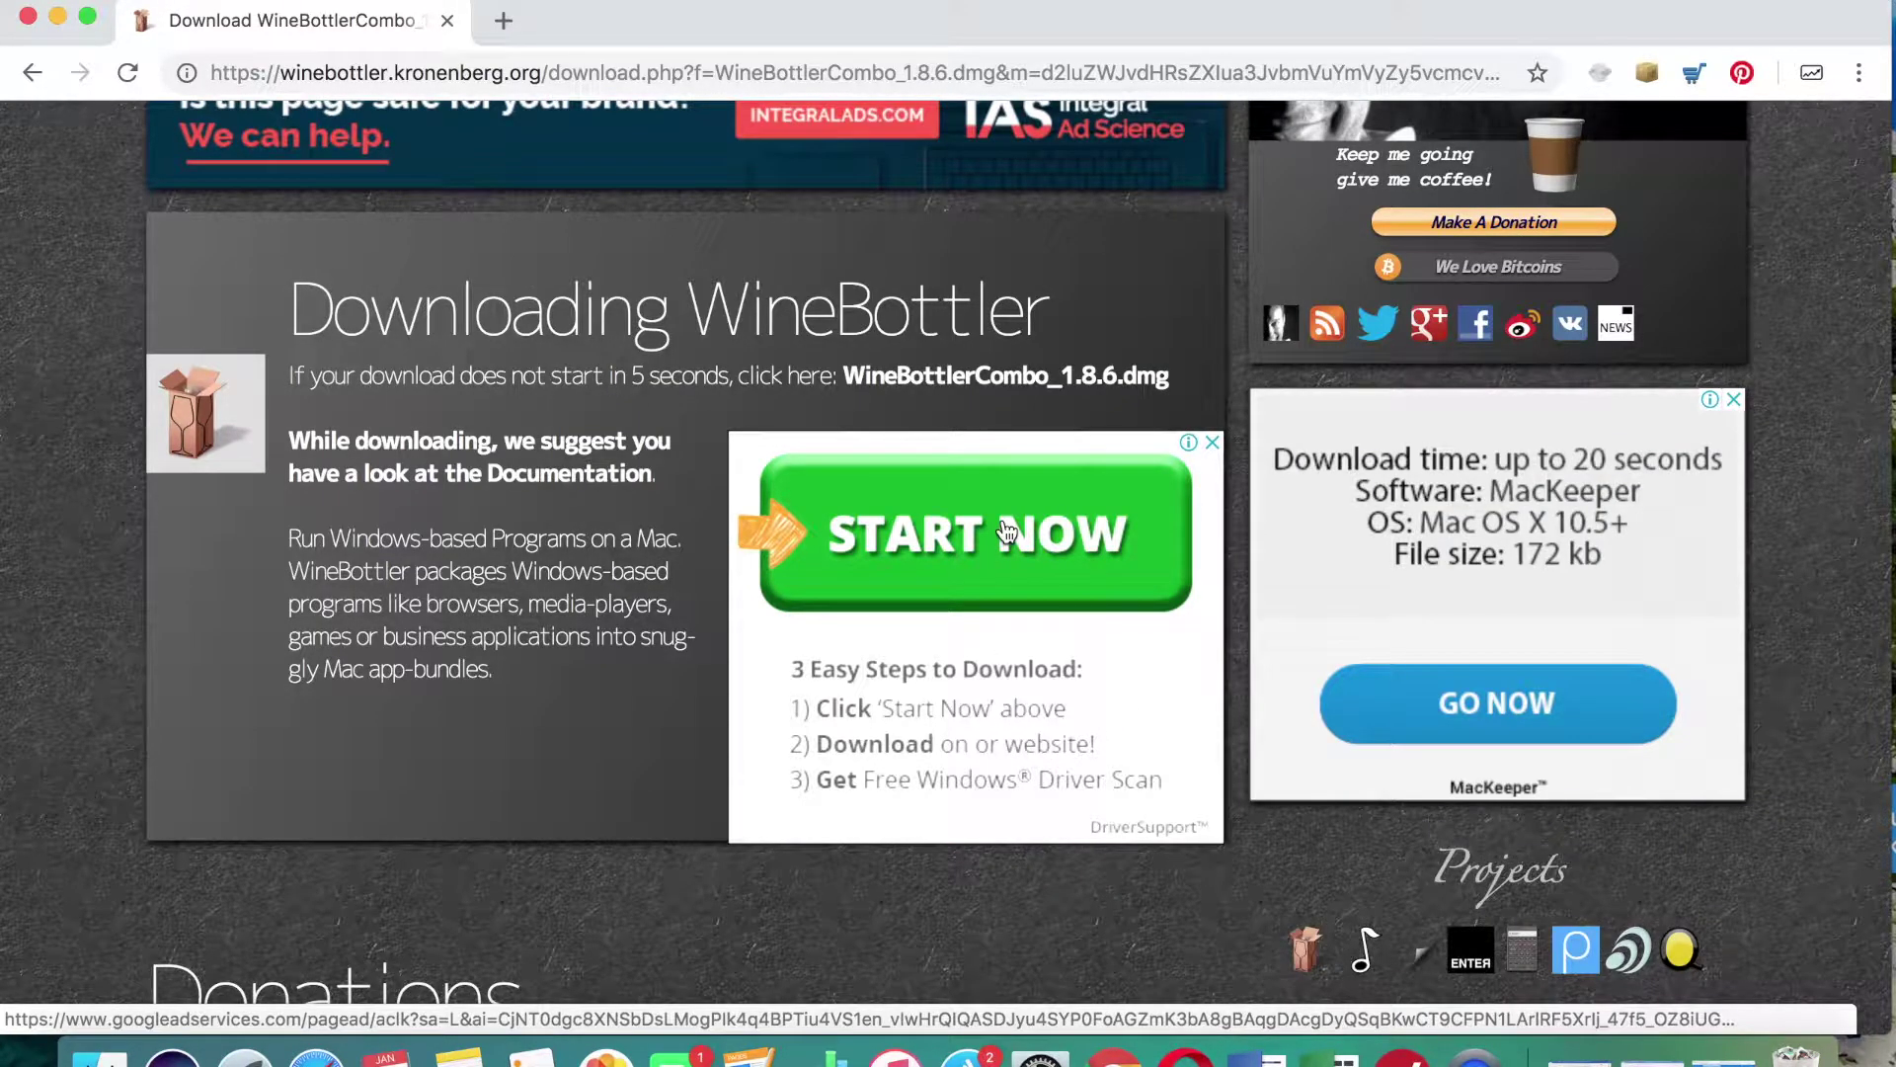
{"action": "left_click", "coordinate": [1007, 531]}
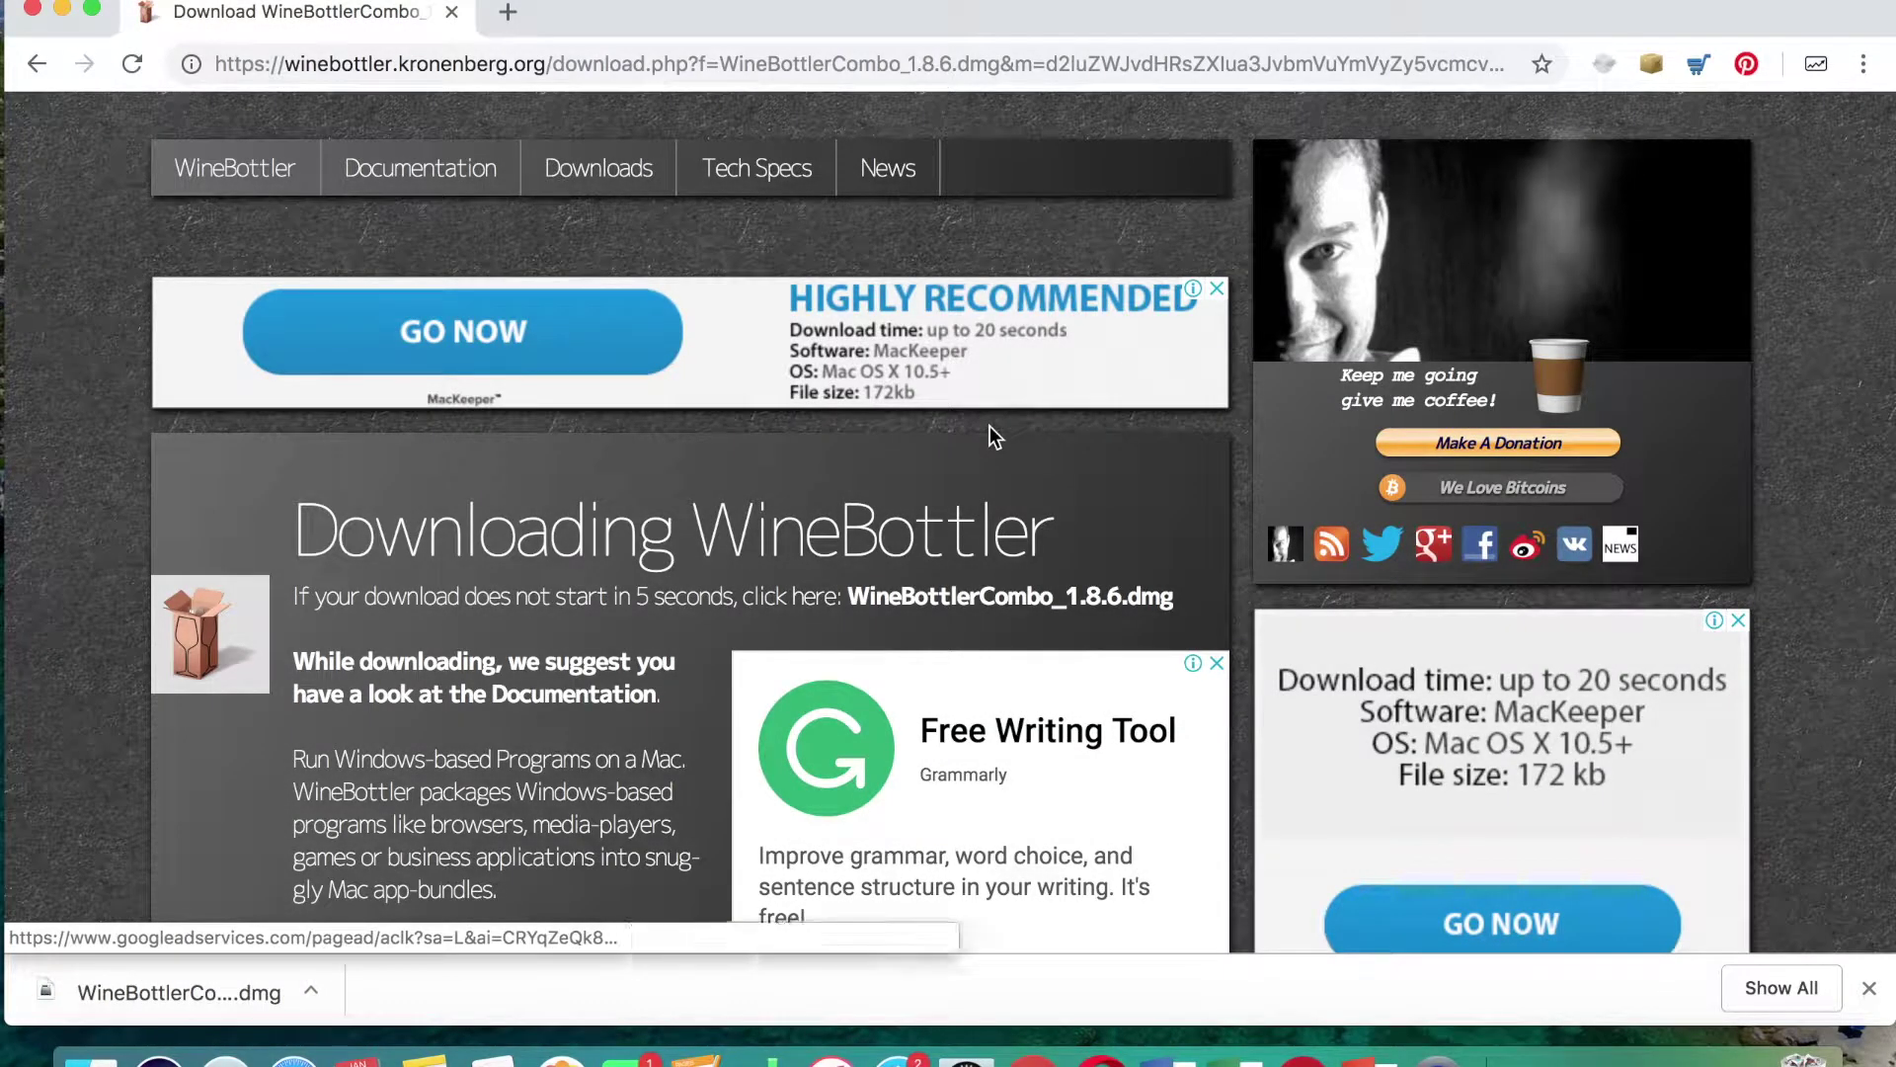
Open the WineBottlerCombo disk image and drag WineBottler and Wine into Applications.
{"action": "left_click", "coordinate": [311, 992]}
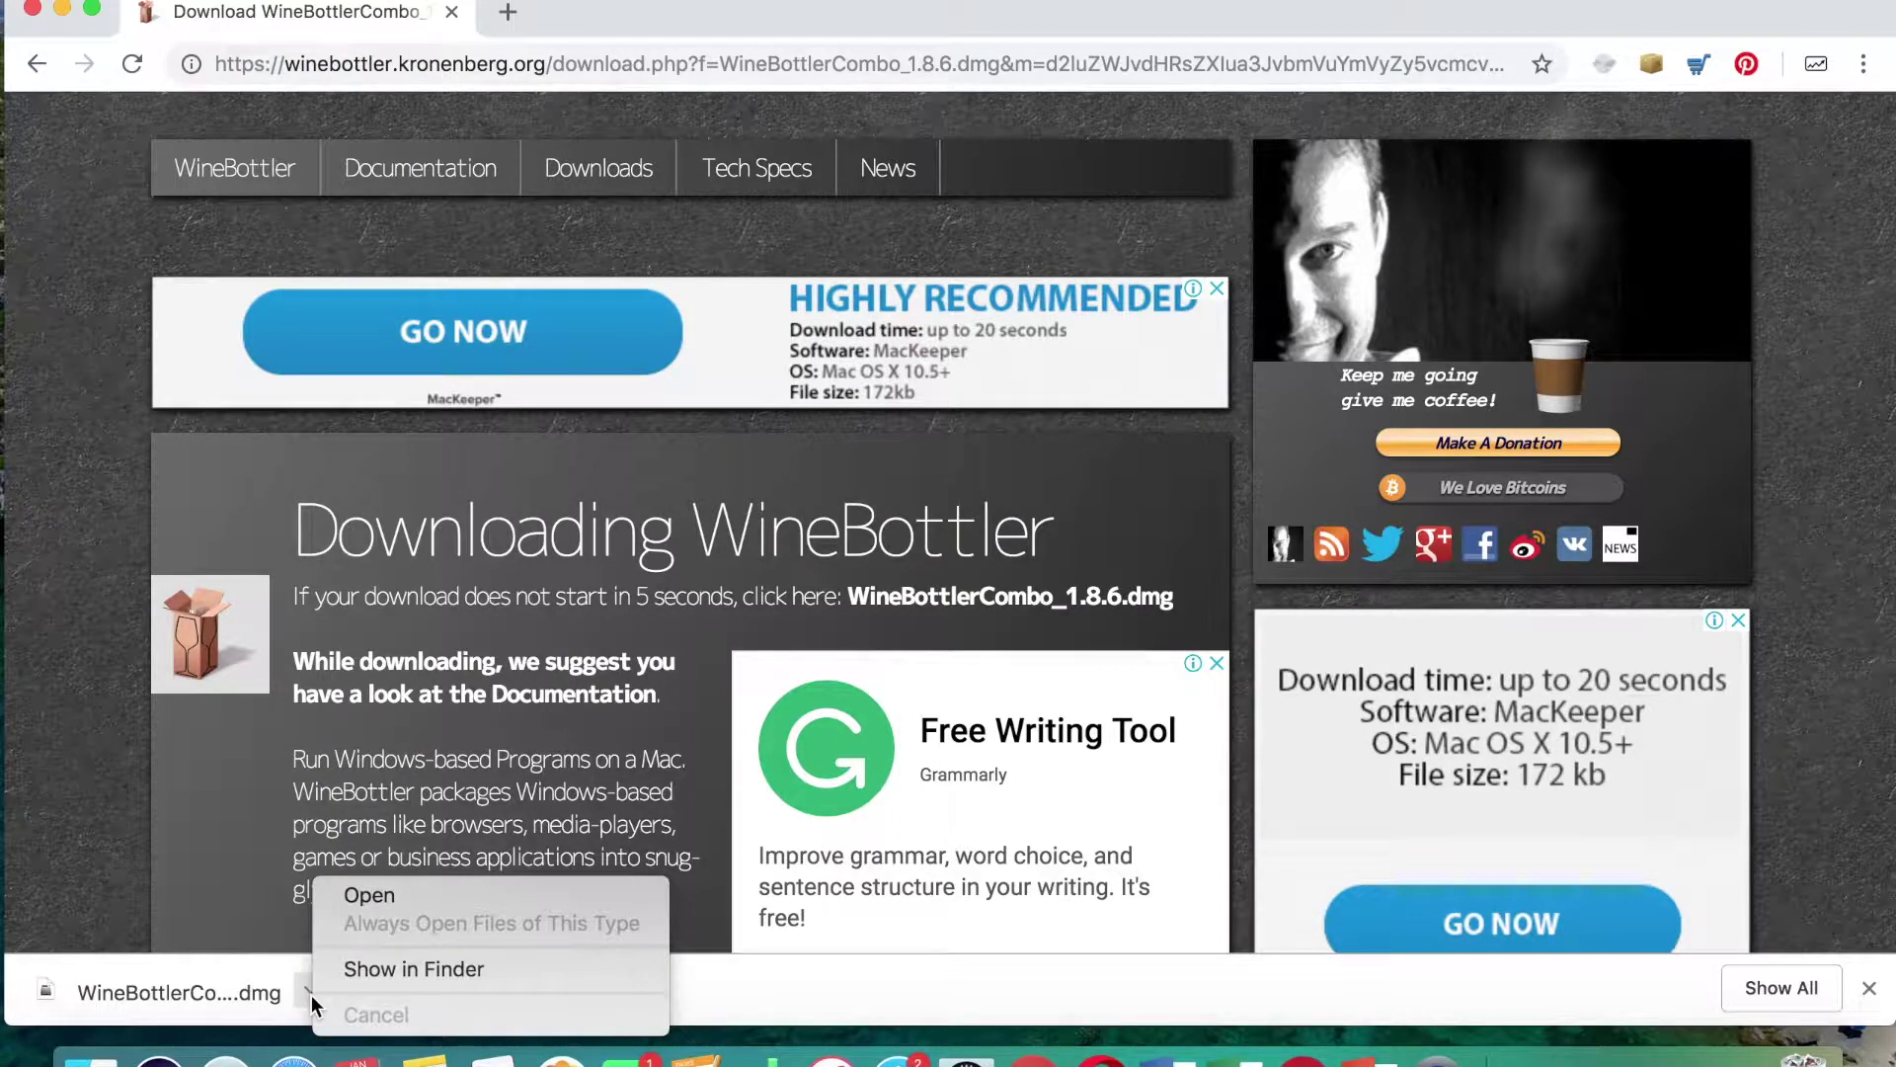
{"action": "left_click", "coordinate": [387, 893]}
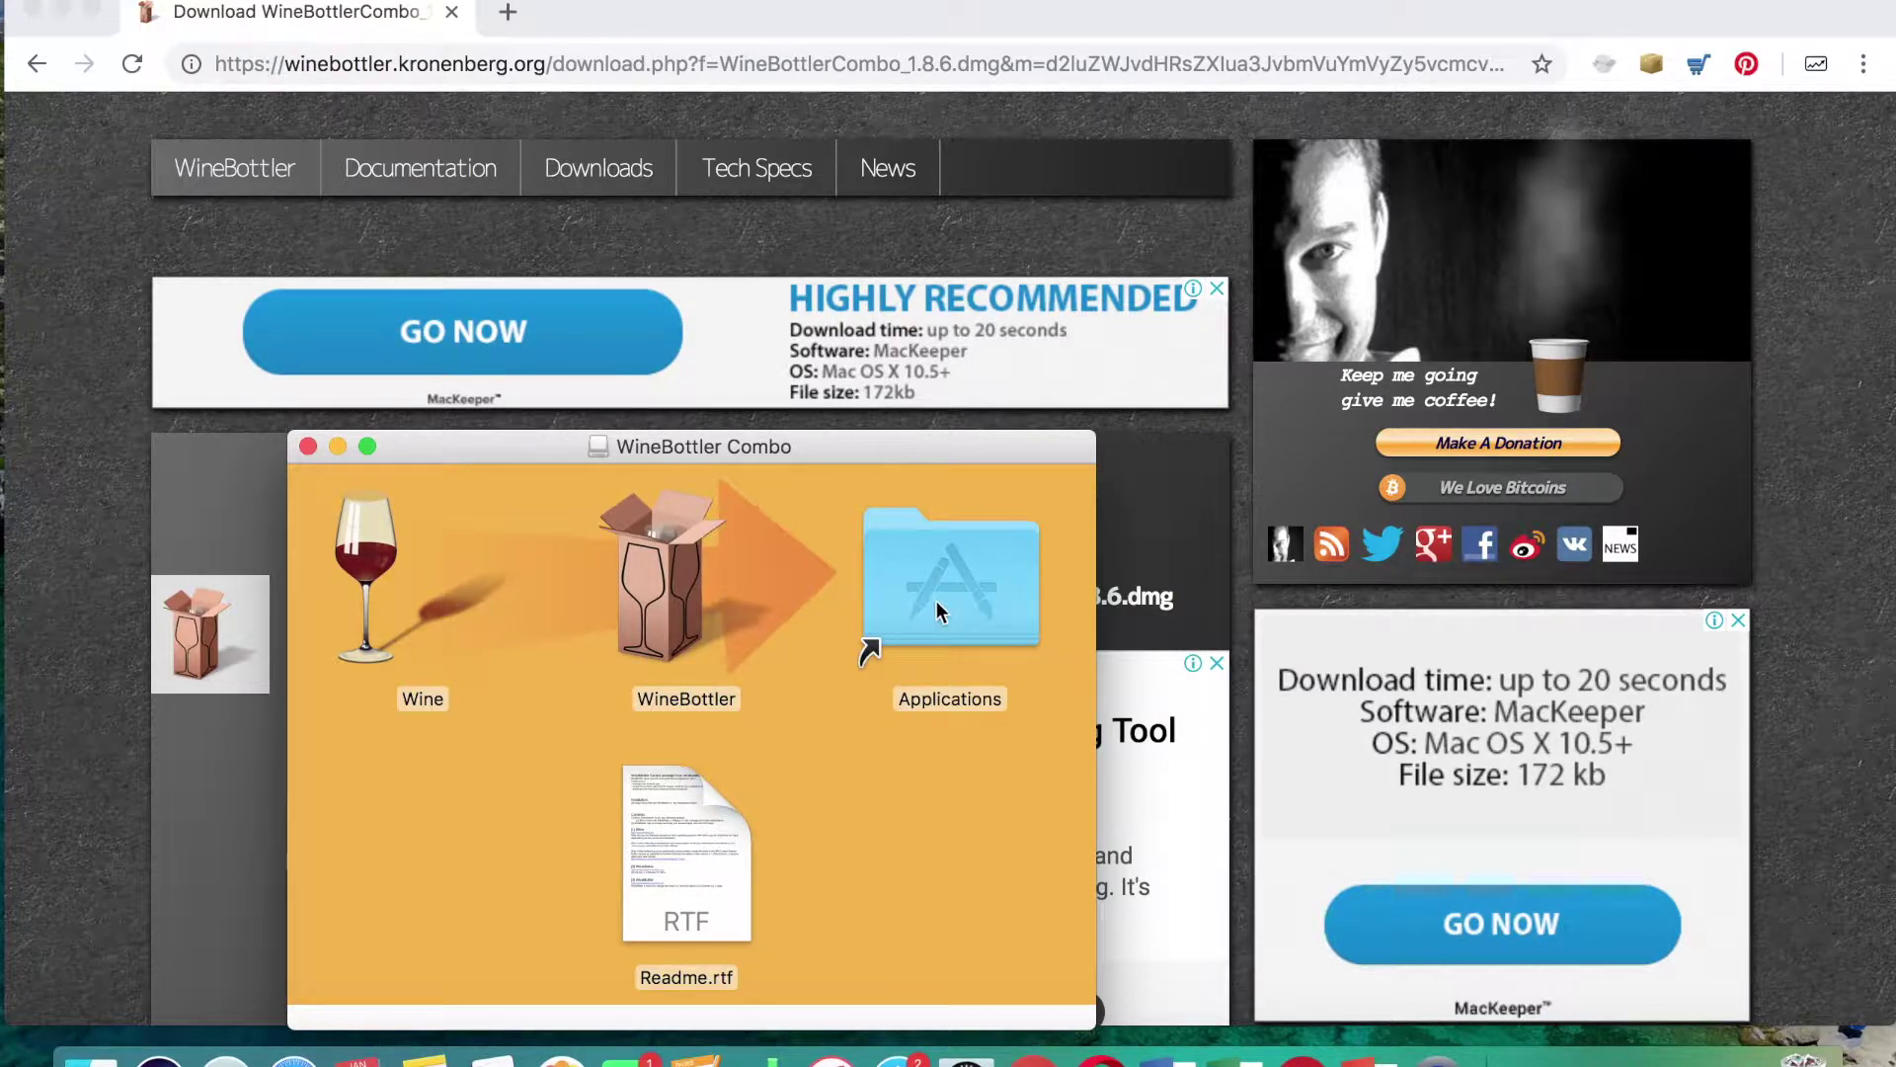
{"action": "left_click", "coordinate": [669, 595]}
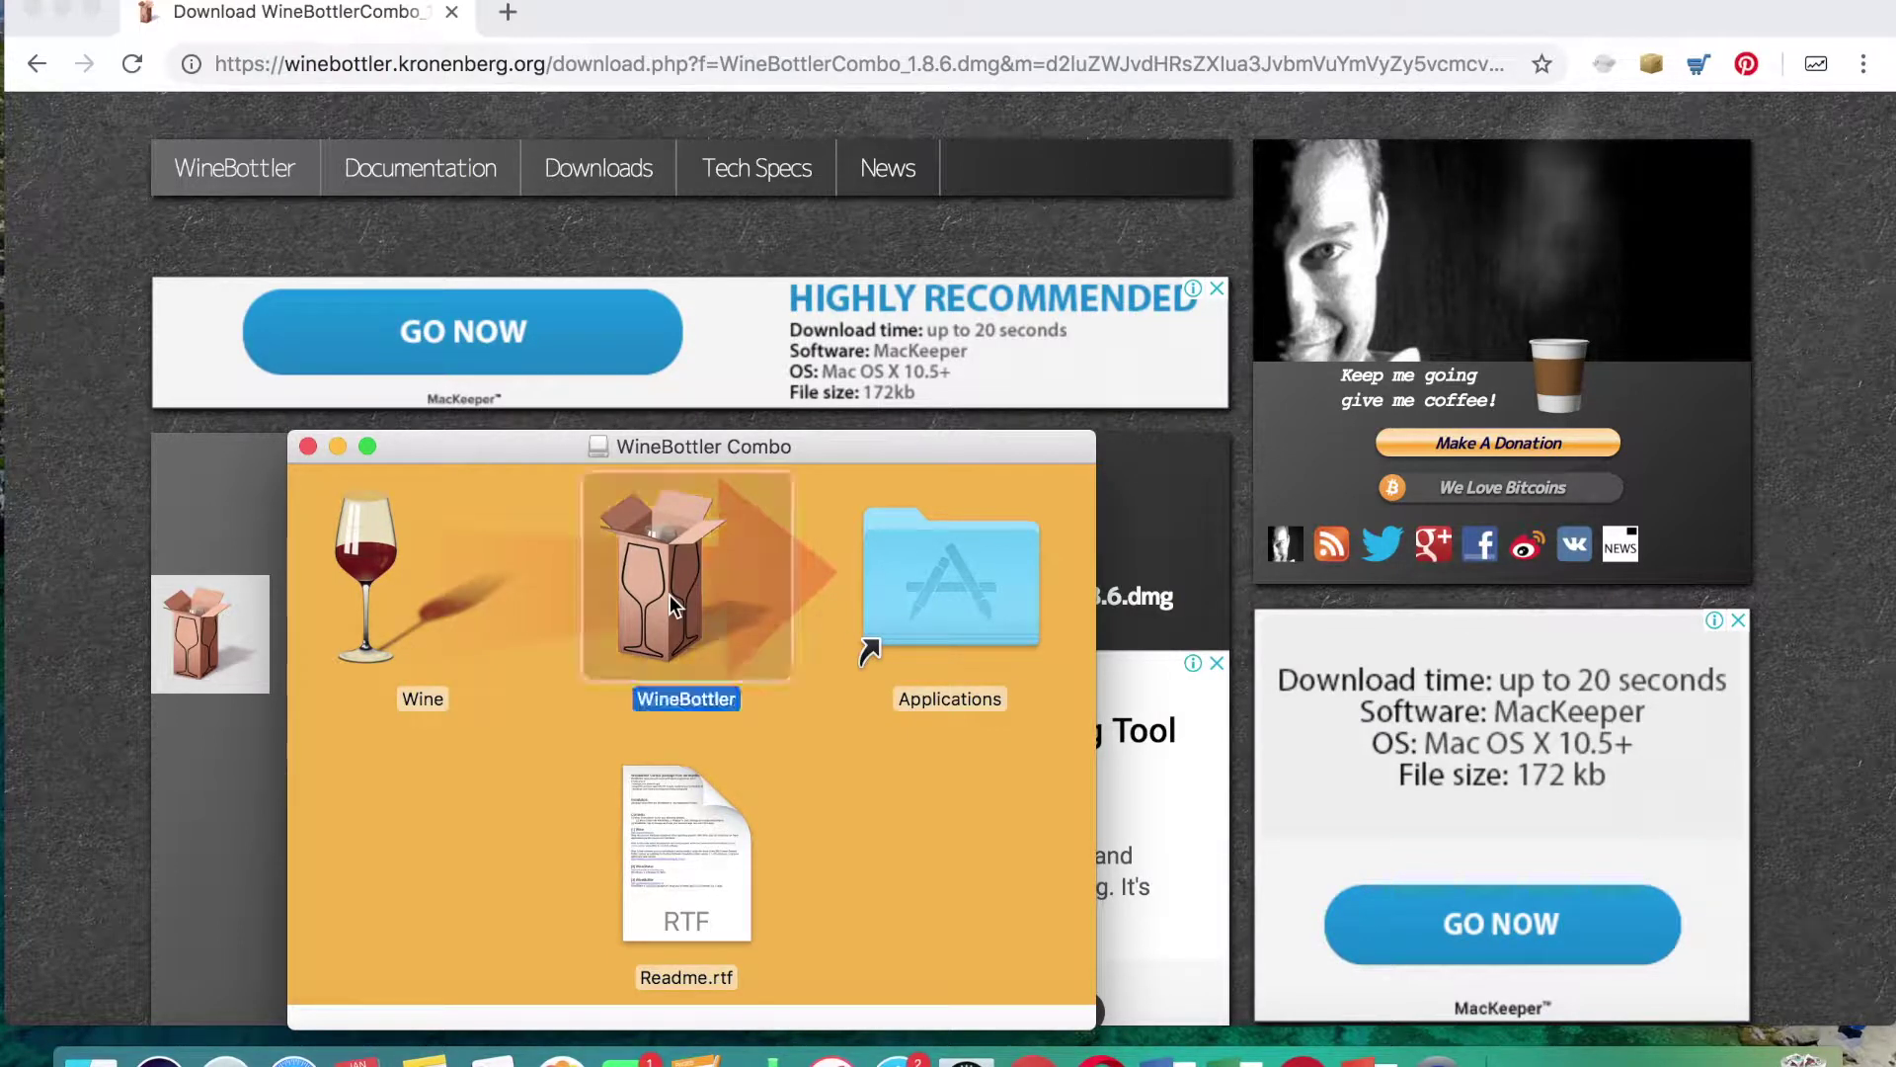
{"action": "mouse_move", "coordinate": [669, 595]}
{"action": "left_mouse_down"}
{"action": "mouse_move", "coordinate": [731, 590]}
{"action": "mouse_move", "coordinate": [704, 591]}
{"action": "left_mouse_up"}
{"action": "left_click", "coordinate": [381, 585]}
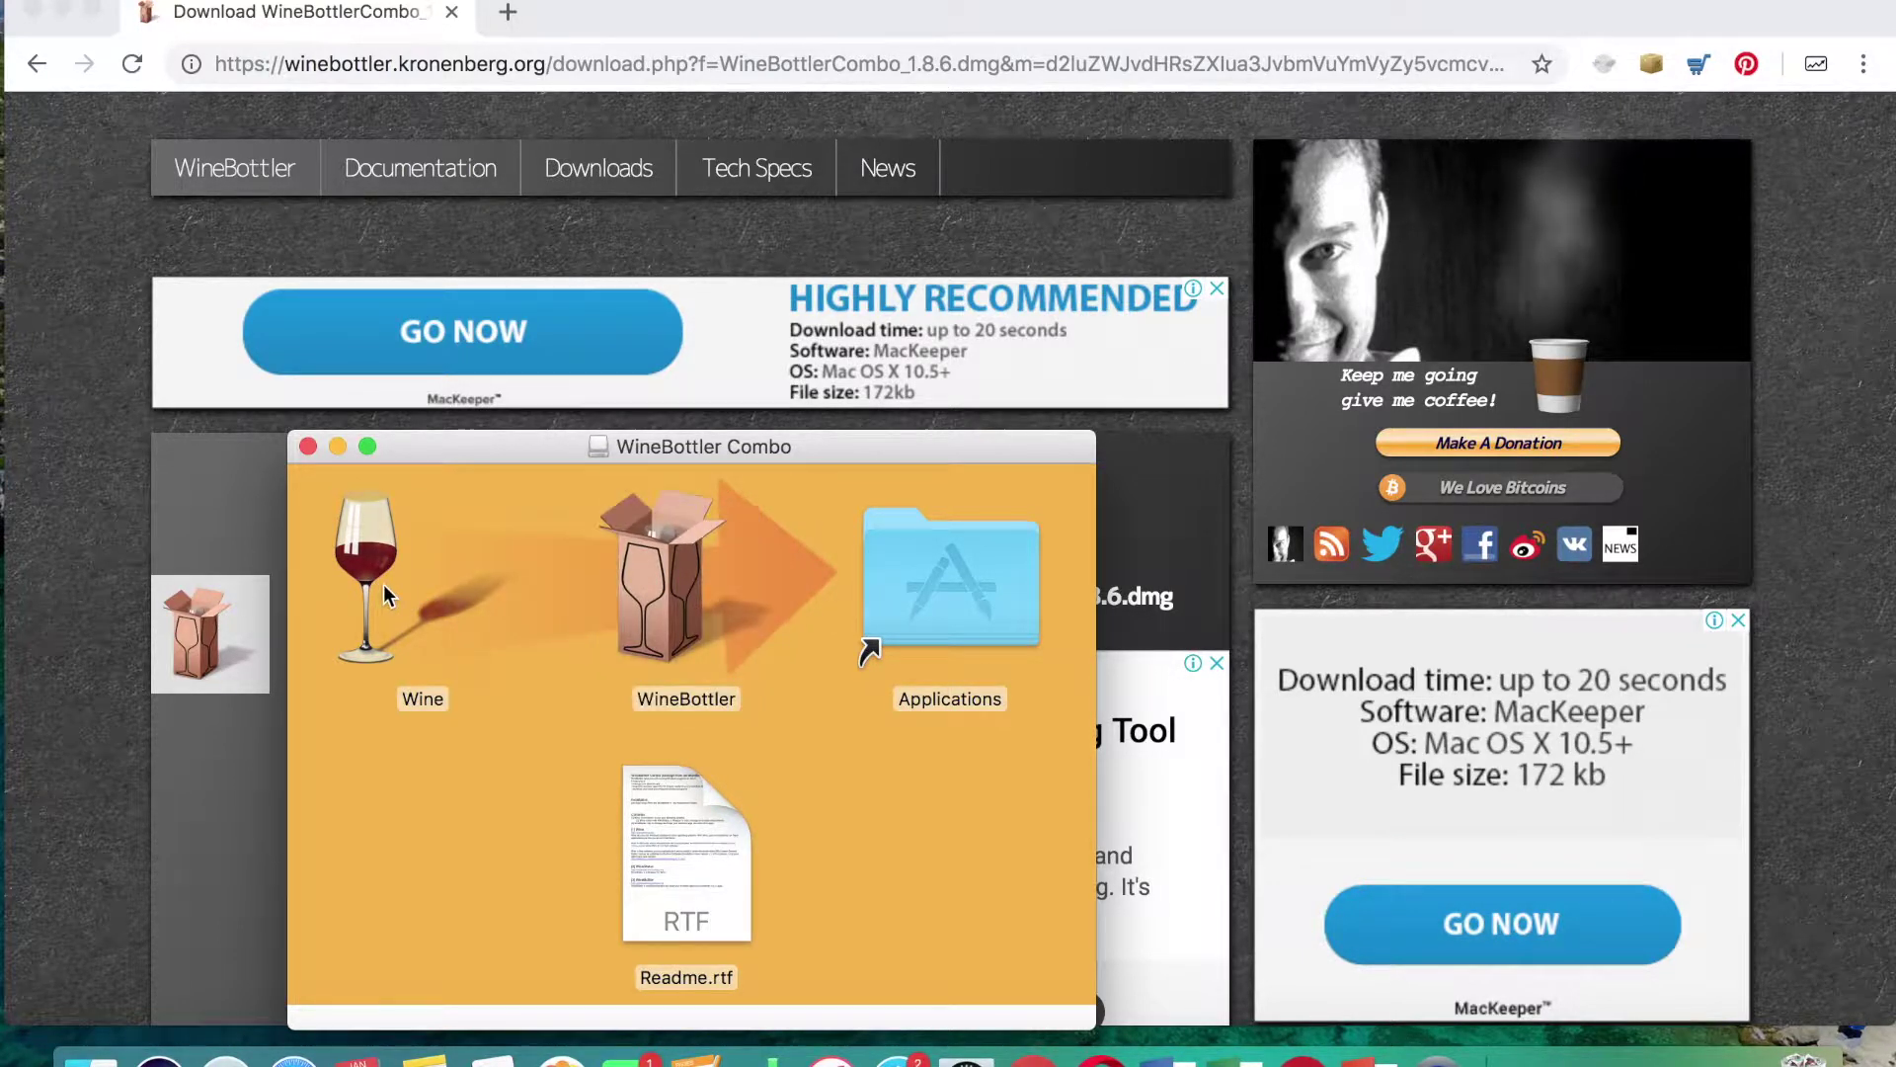
{"action": "mouse_move", "coordinate": [387, 576]}
{"action": "left_mouse_down"}
{"action": "mouse_move", "coordinate": [699, 545]}
{"action": "mouse_move", "coordinate": [769, 565]}
{"action": "mouse_move", "coordinate": [593, 544]}
{"action": "mouse_move", "coordinate": [862, 572]}
{"action": "mouse_move", "coordinate": [595, 547]}
{"action": "mouse_move", "coordinate": [412, 569]}
{"action": "left_mouse_up"}
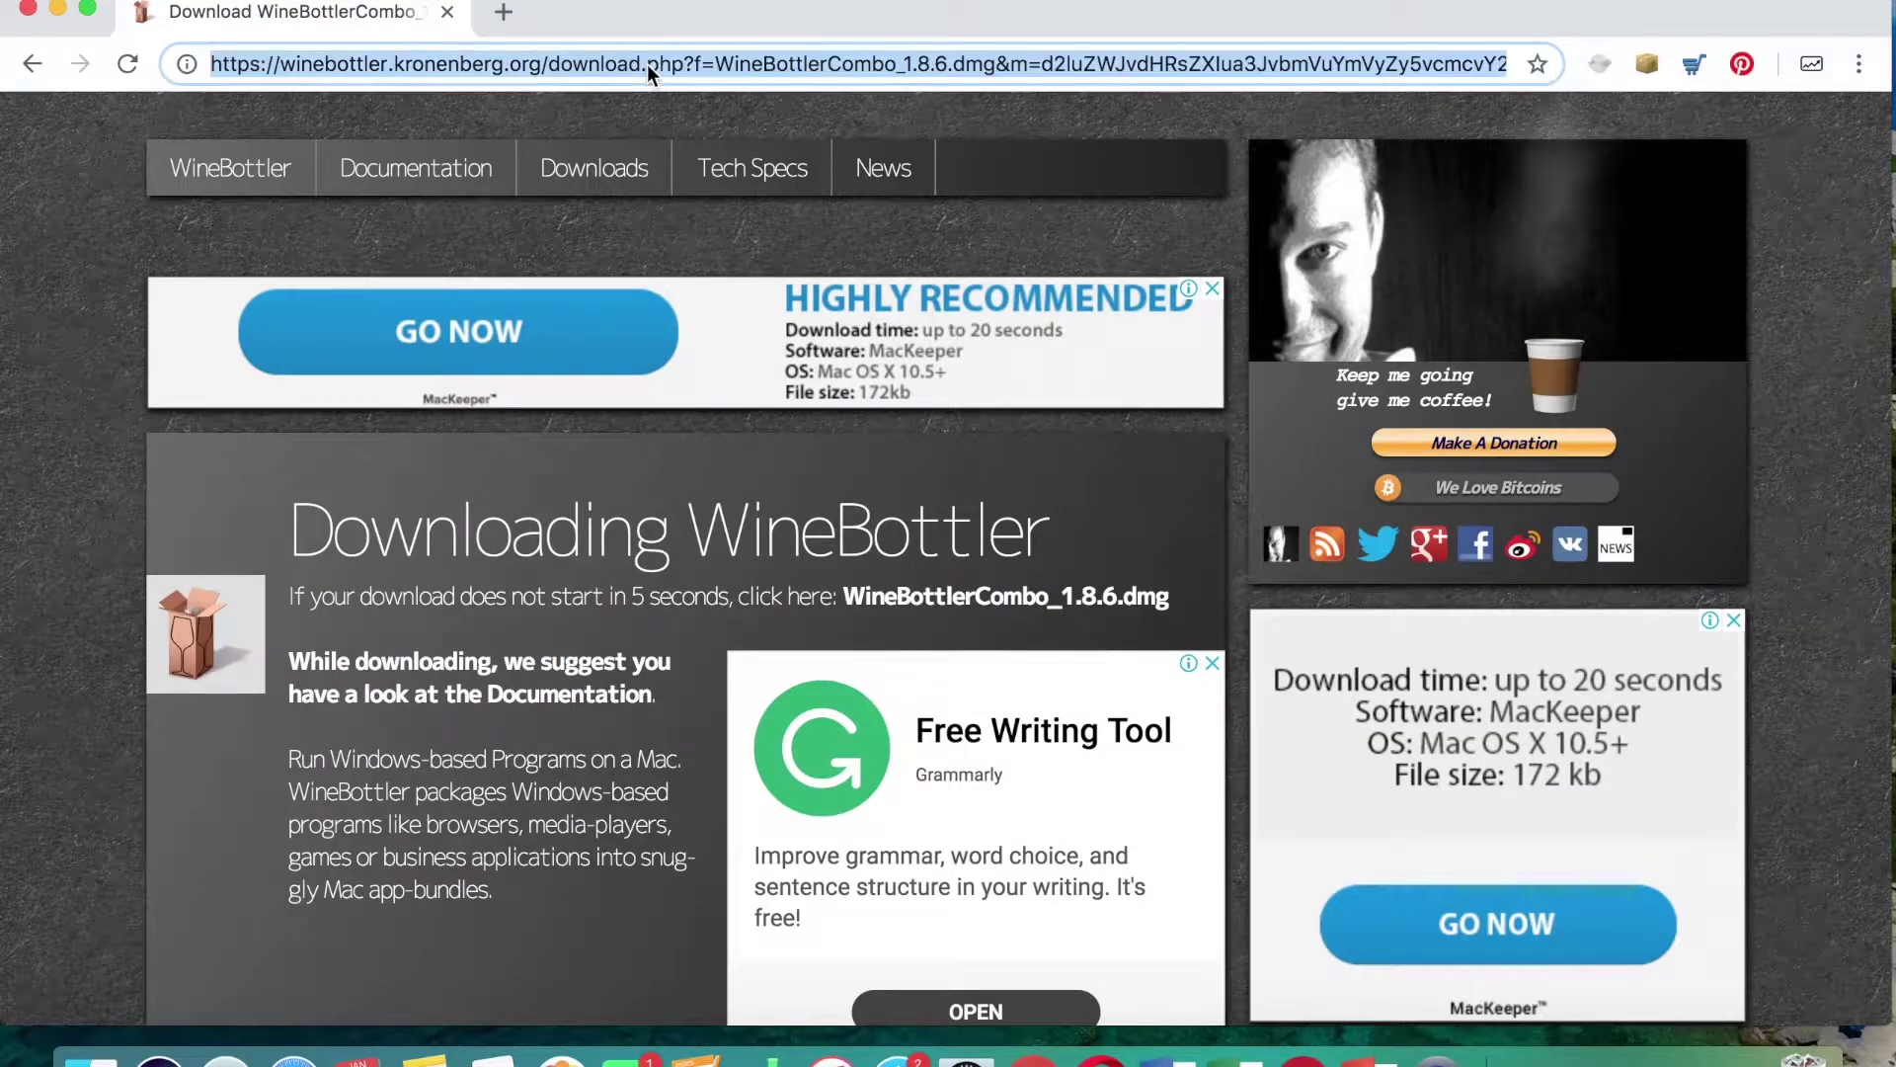
Search Google for fairbot and open the FairBot page on binteko.com.
{"action": "type", "text": "fair"}
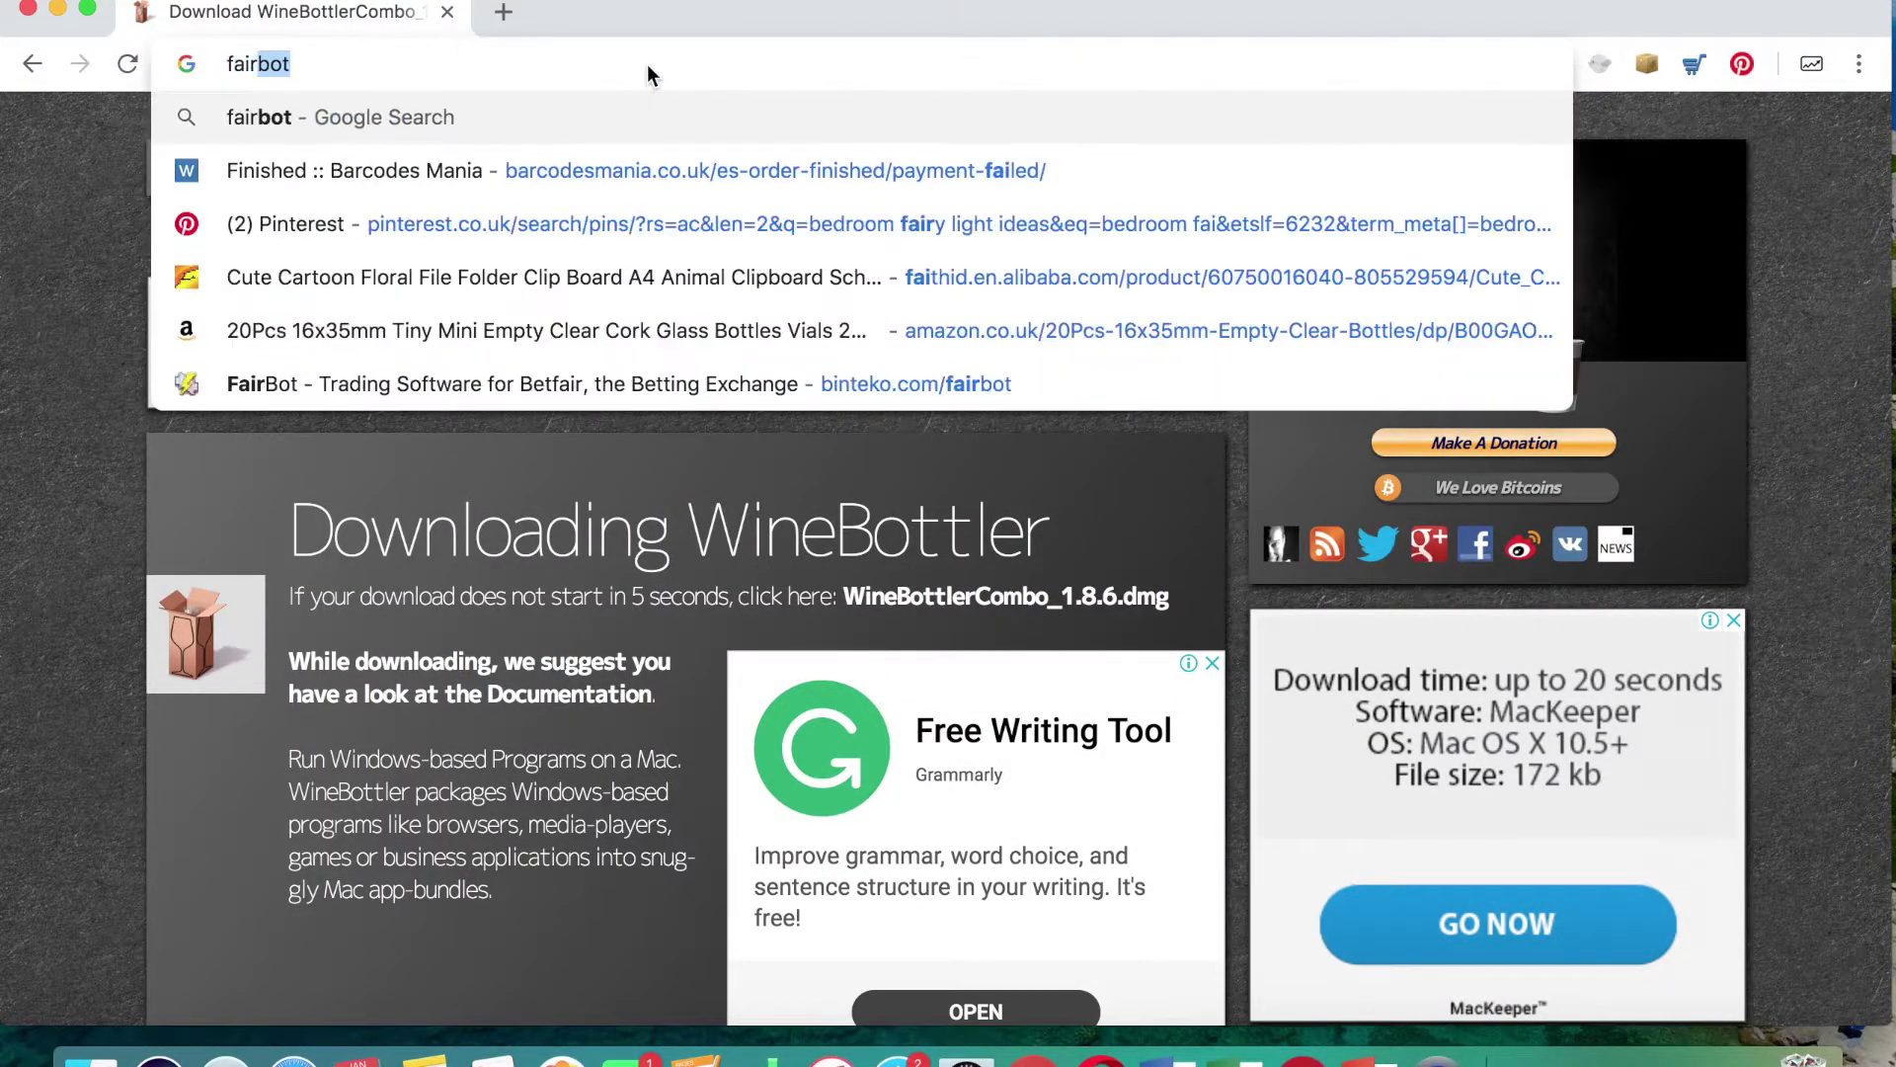
{"action": "type", "text": "bot"}
{"action": "key", "text": "Return"}
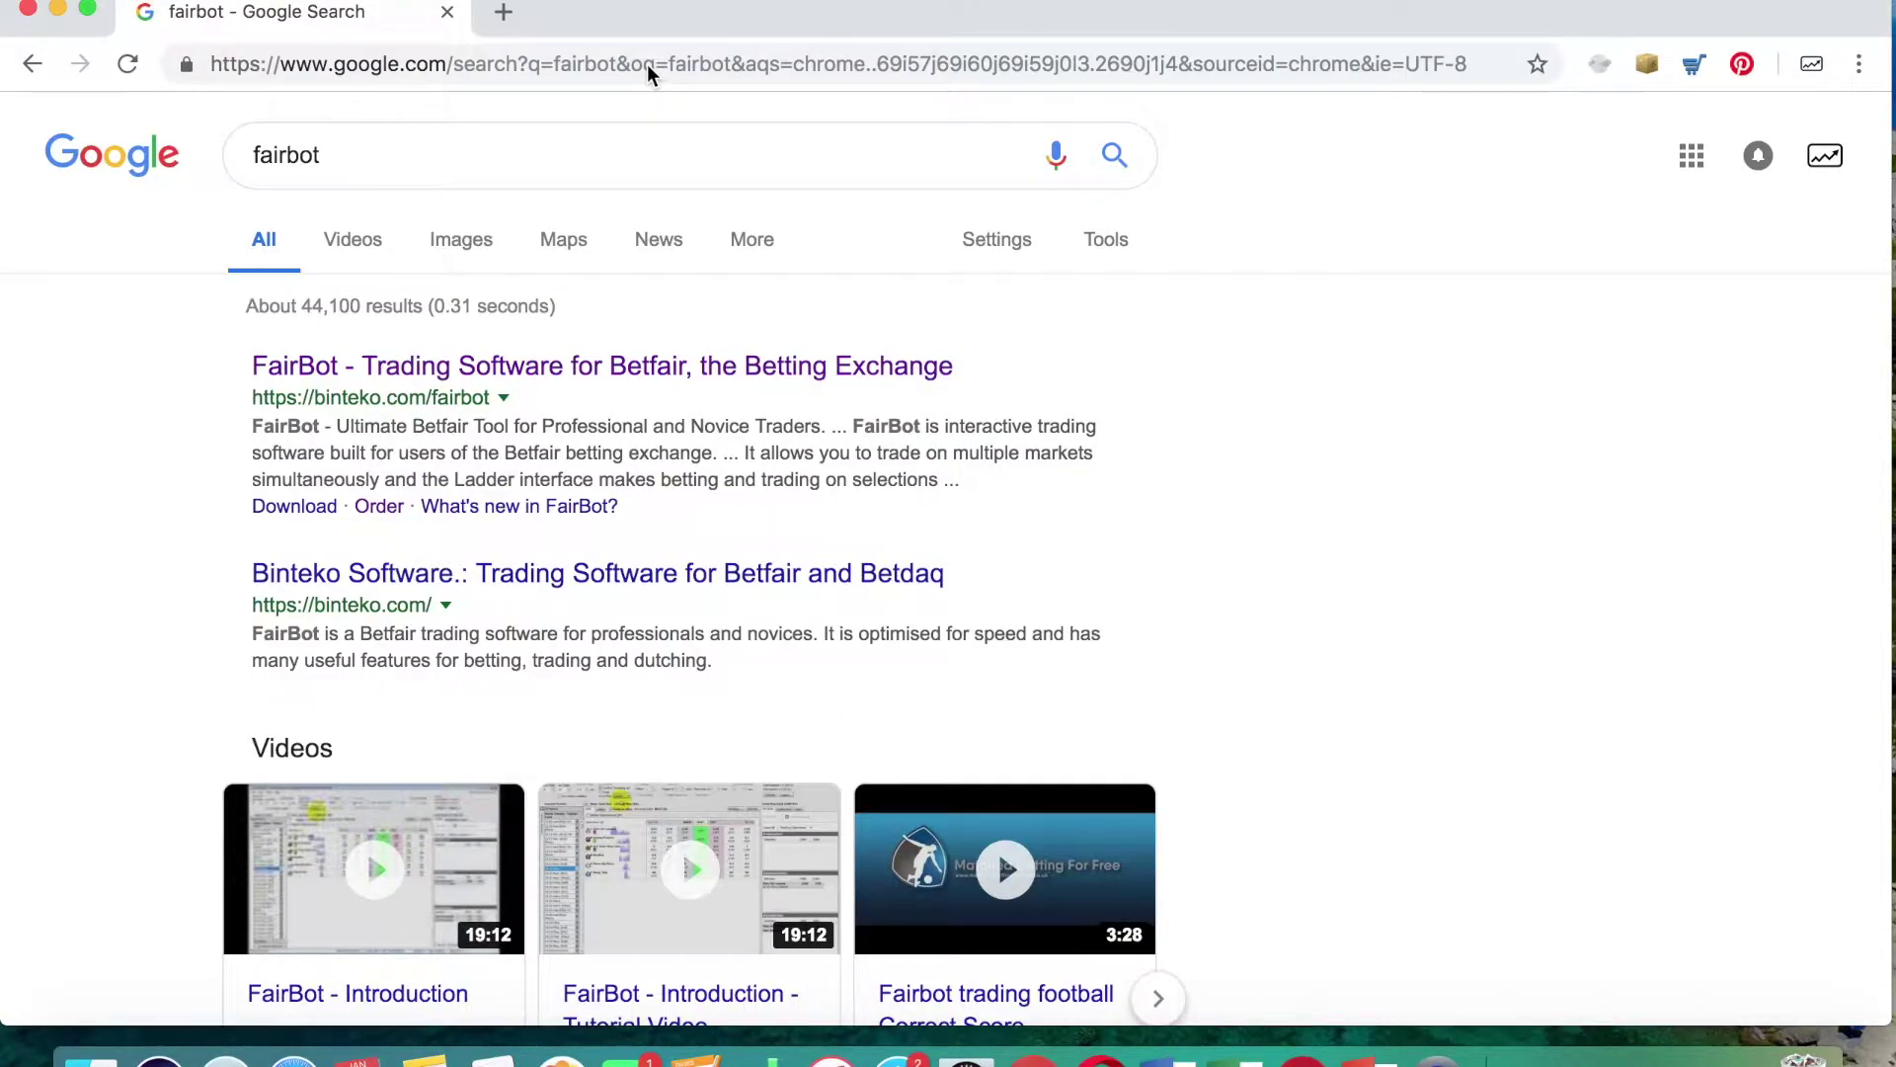
{"action": "left_click", "coordinate": [589, 375]}
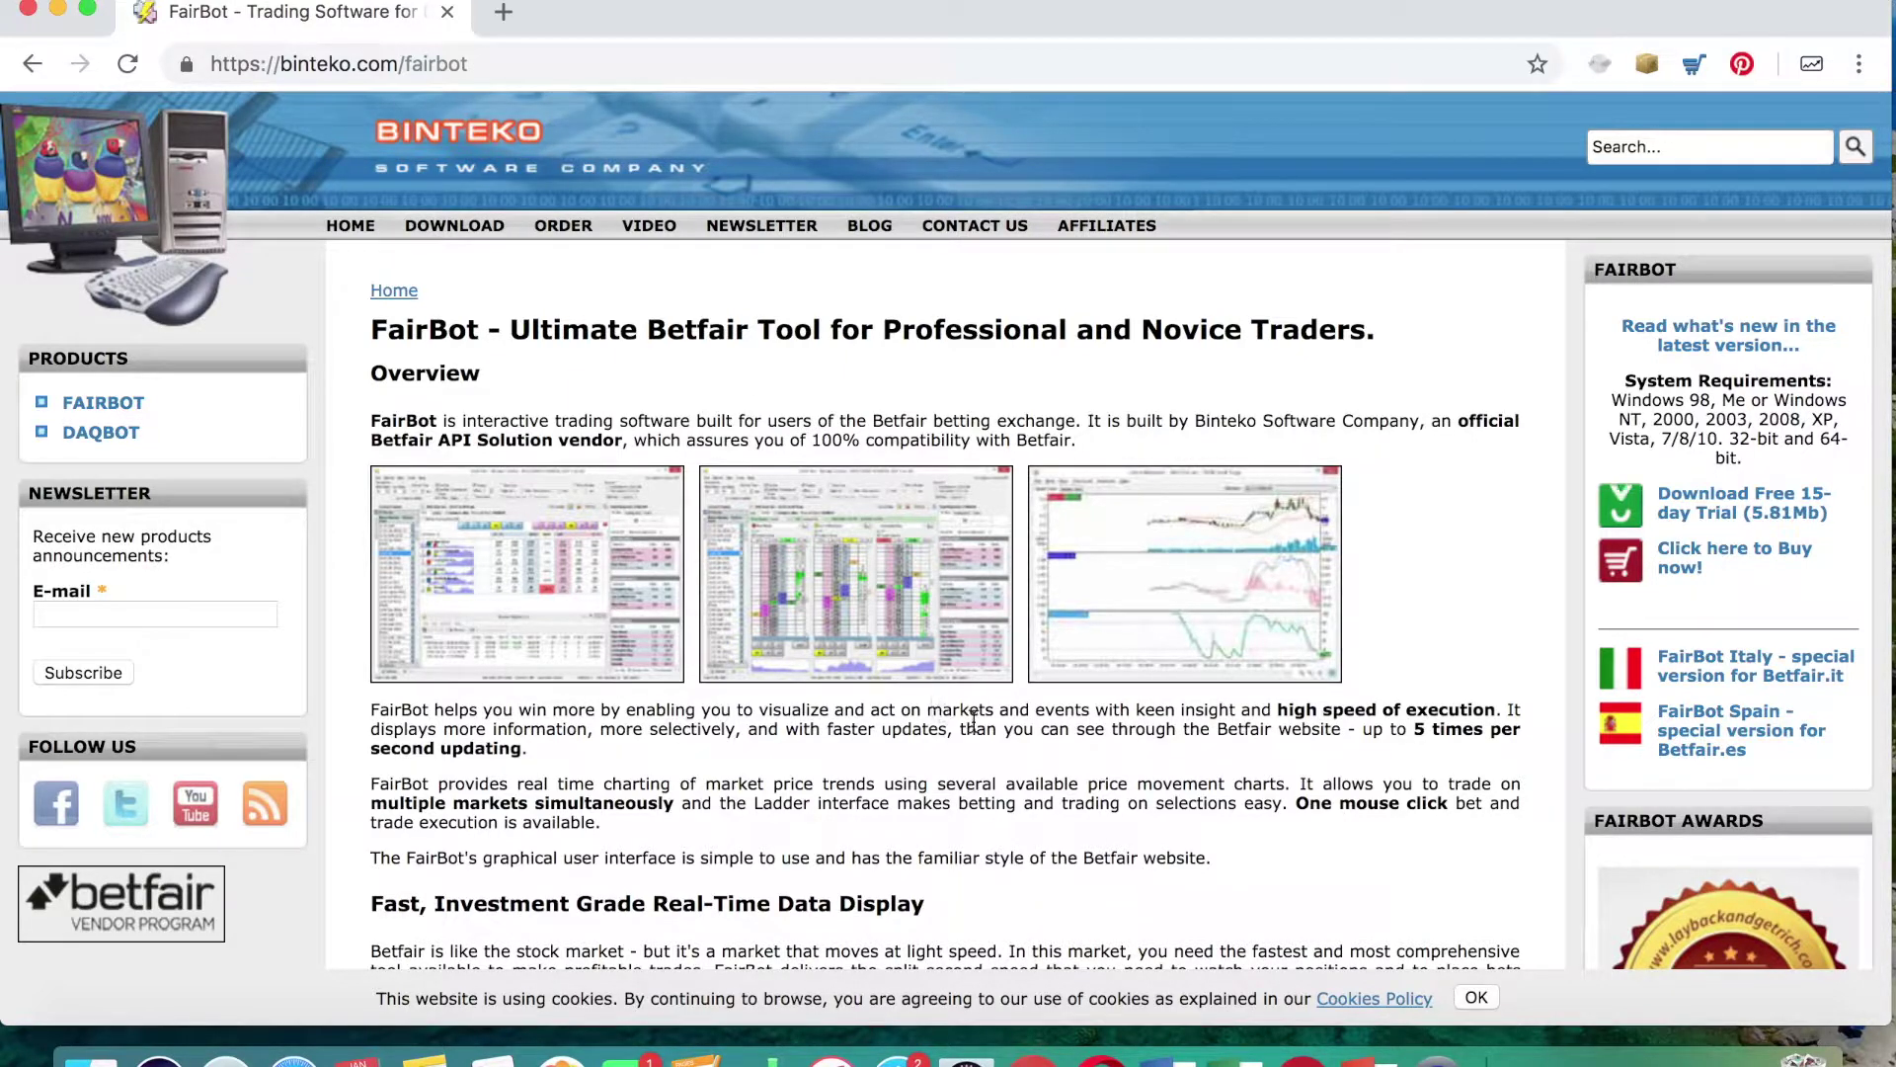
Scroll to the end of the FairBot page and download the free 15-day trial.
{"action": "scroll", "coordinate": [1072, 776], "scroll_direction": "down", "scroll_amount": 4}
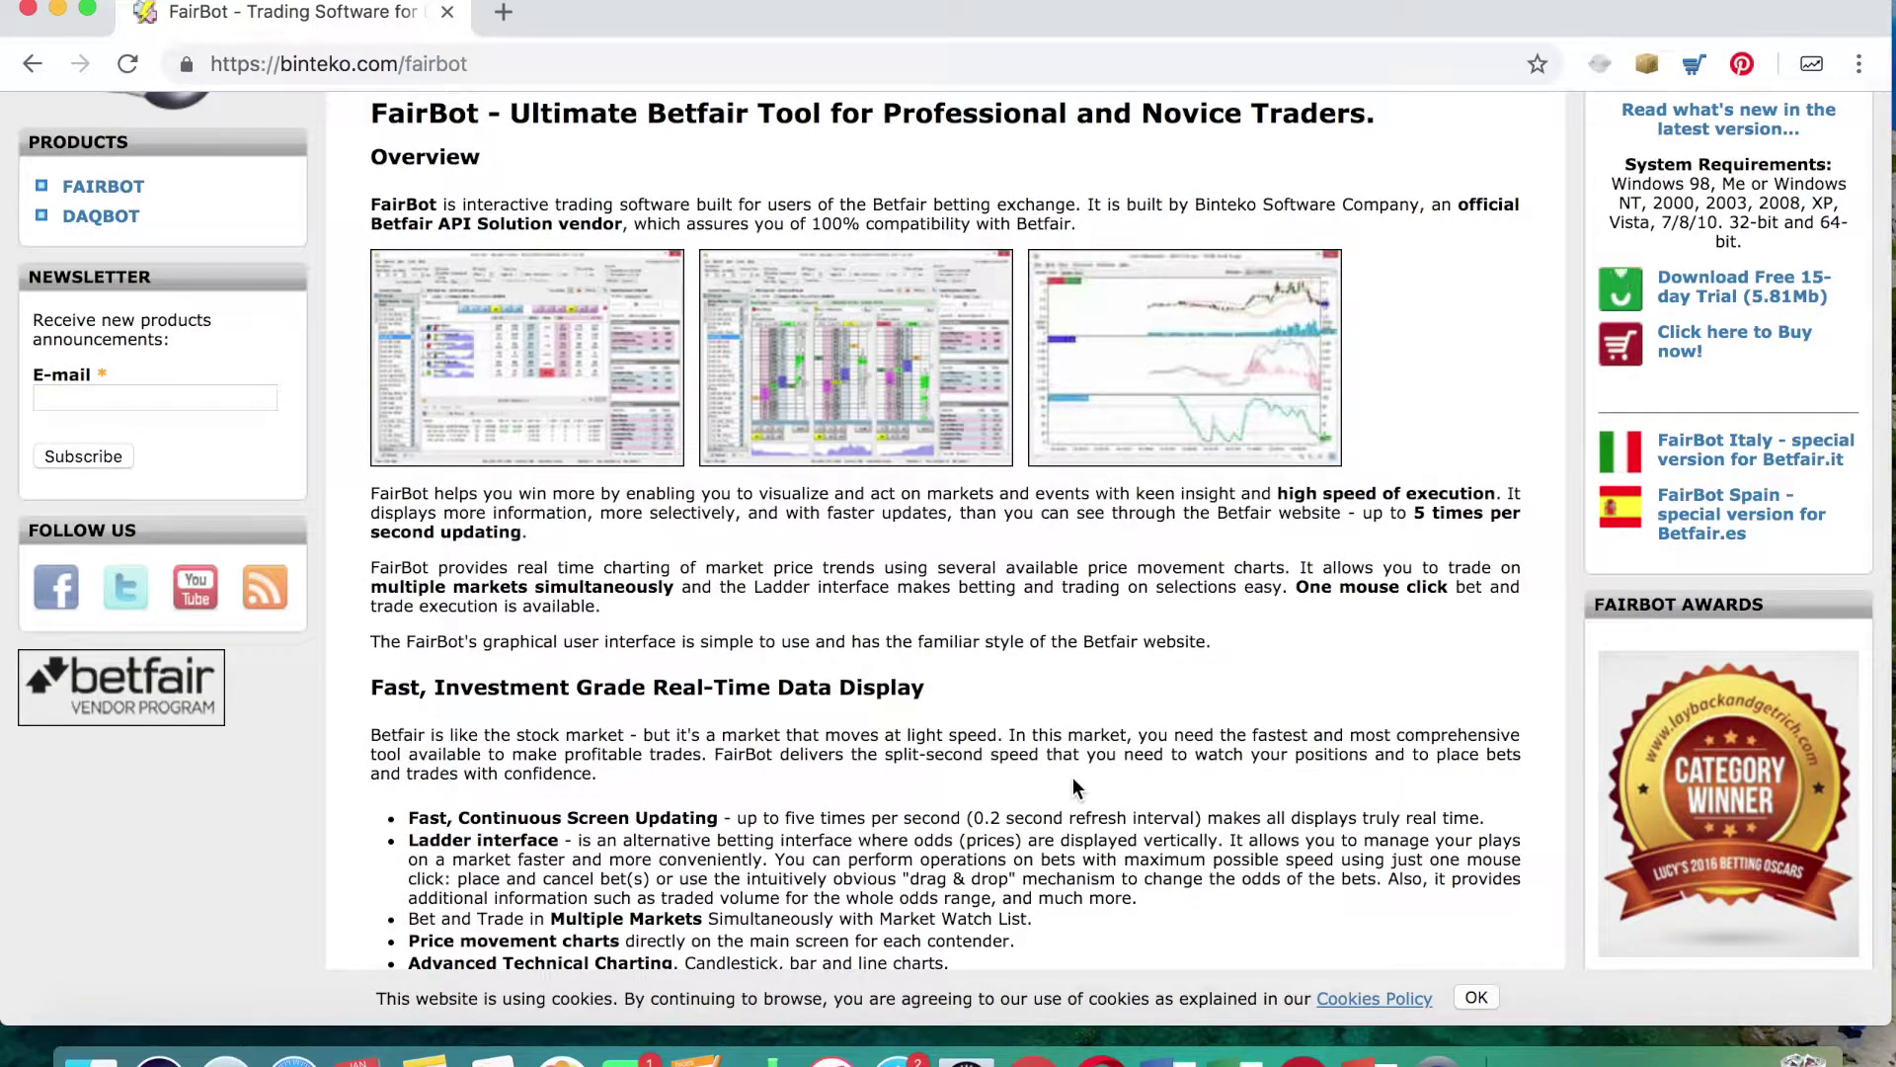
{"action": "scroll", "coordinate": [1073, 780], "scroll_direction": "down", "scroll_amount": 4}
{"action": "scroll", "coordinate": [1073, 777], "scroll_direction": "down", "scroll_amount": 2}
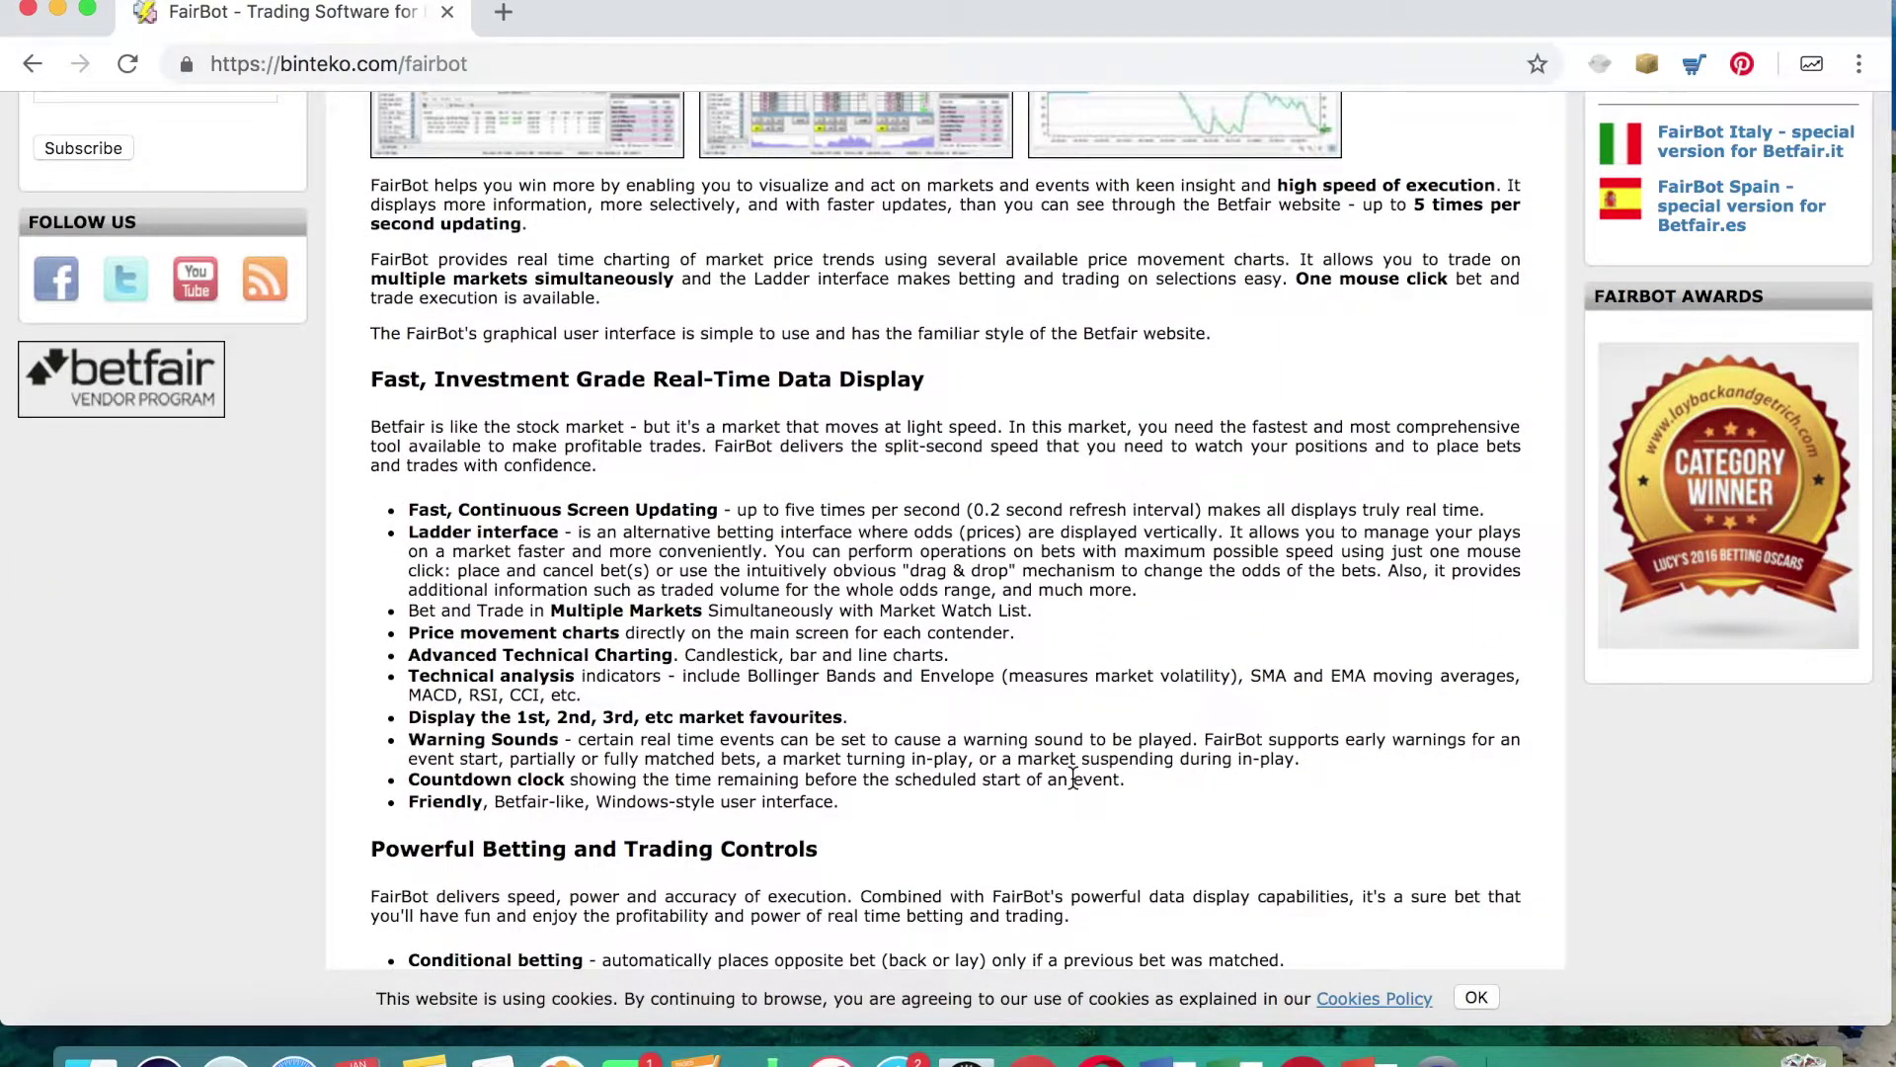
{"action": "scroll", "coordinate": [1074, 780], "scroll_direction": "down", "scroll_amount": 7}
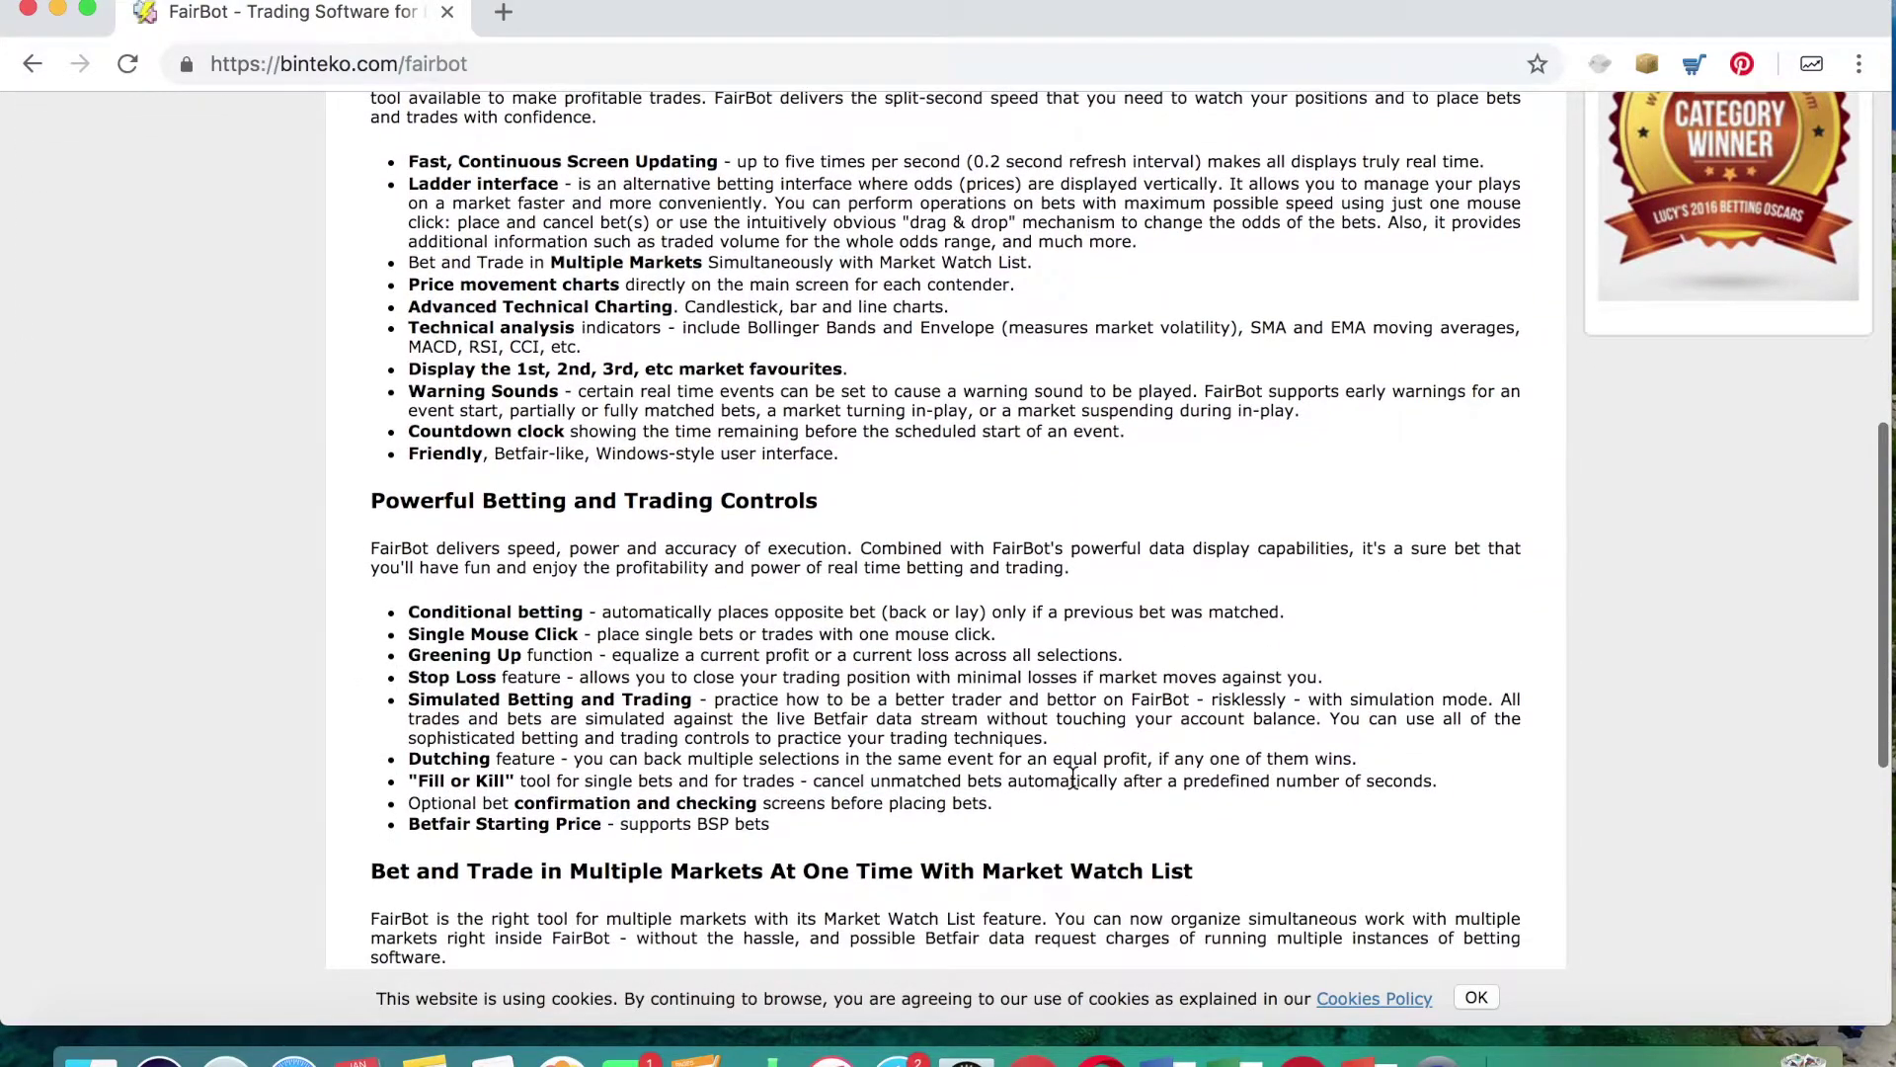
{"action": "scroll", "coordinate": [1072, 777], "scroll_direction": "down", "scroll_amount": 7}
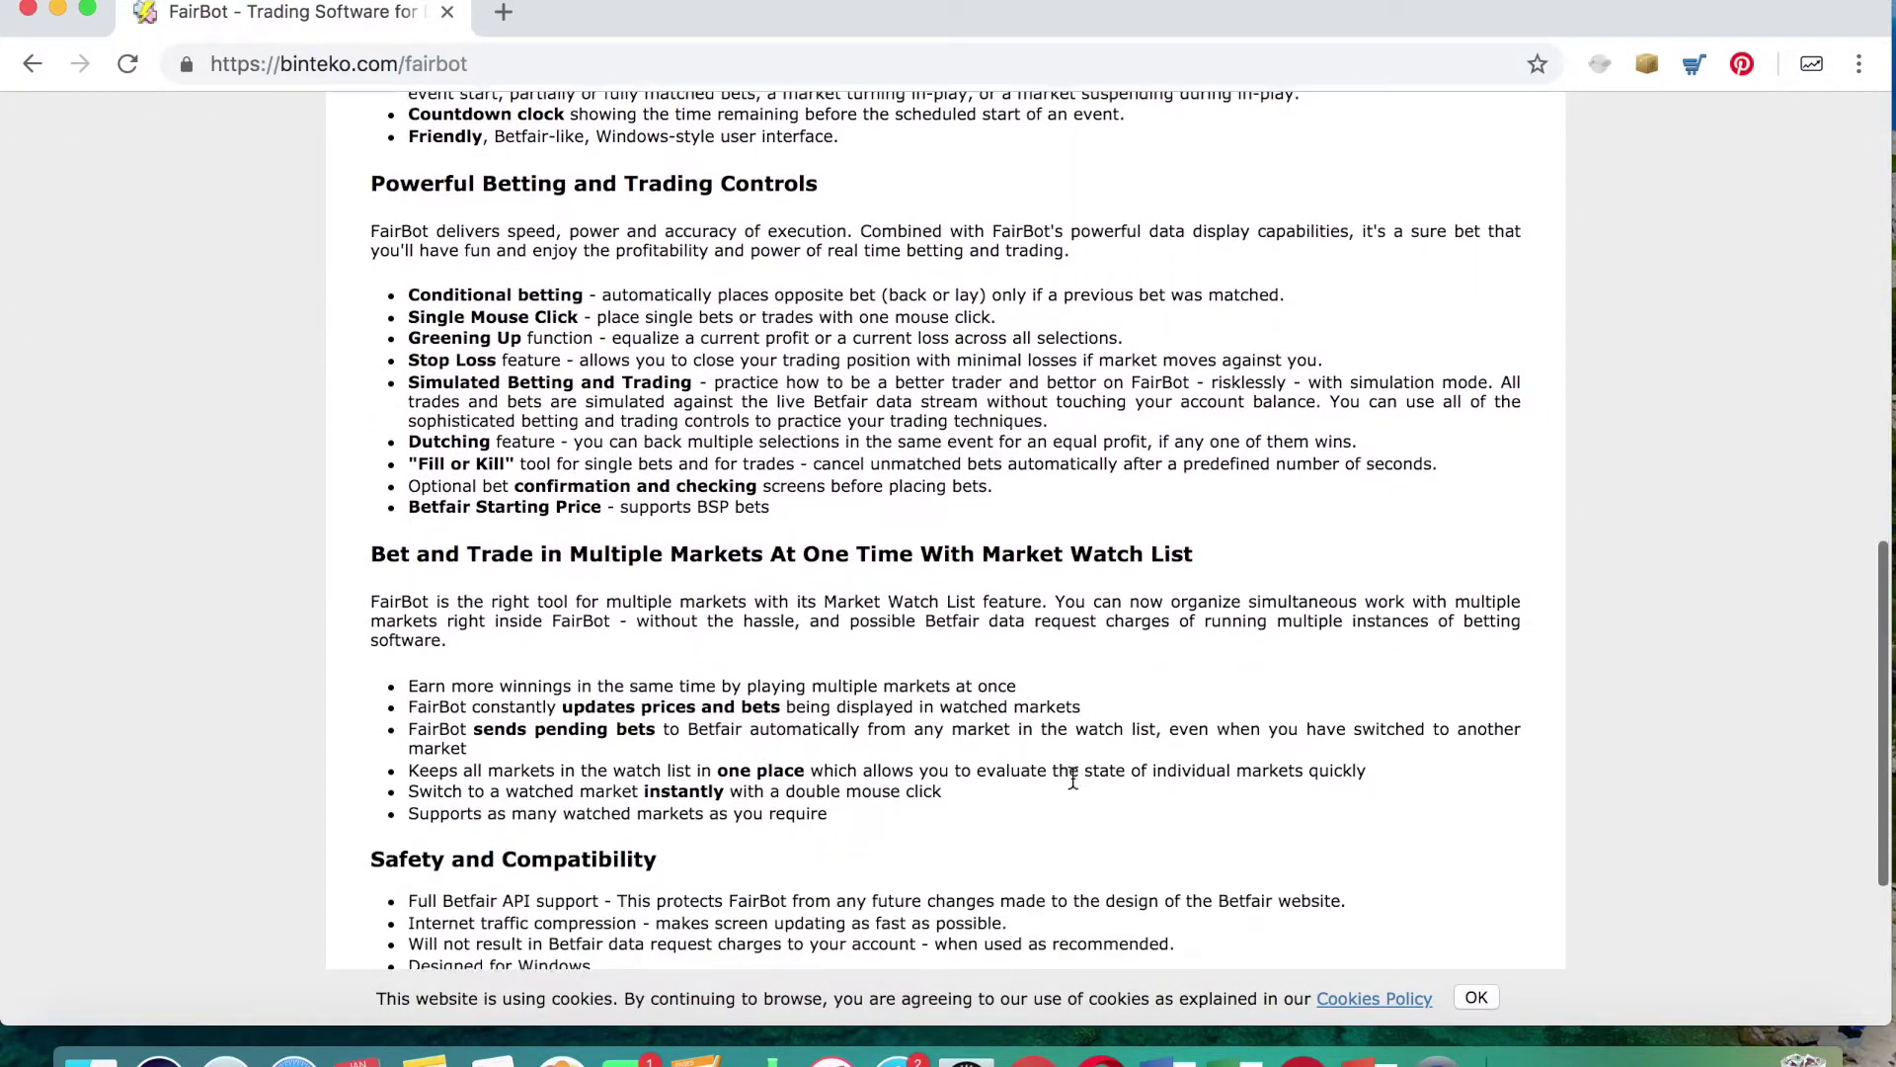
{"action": "scroll", "coordinate": [1072, 778], "scroll_direction": "down", "scroll_amount": 7}
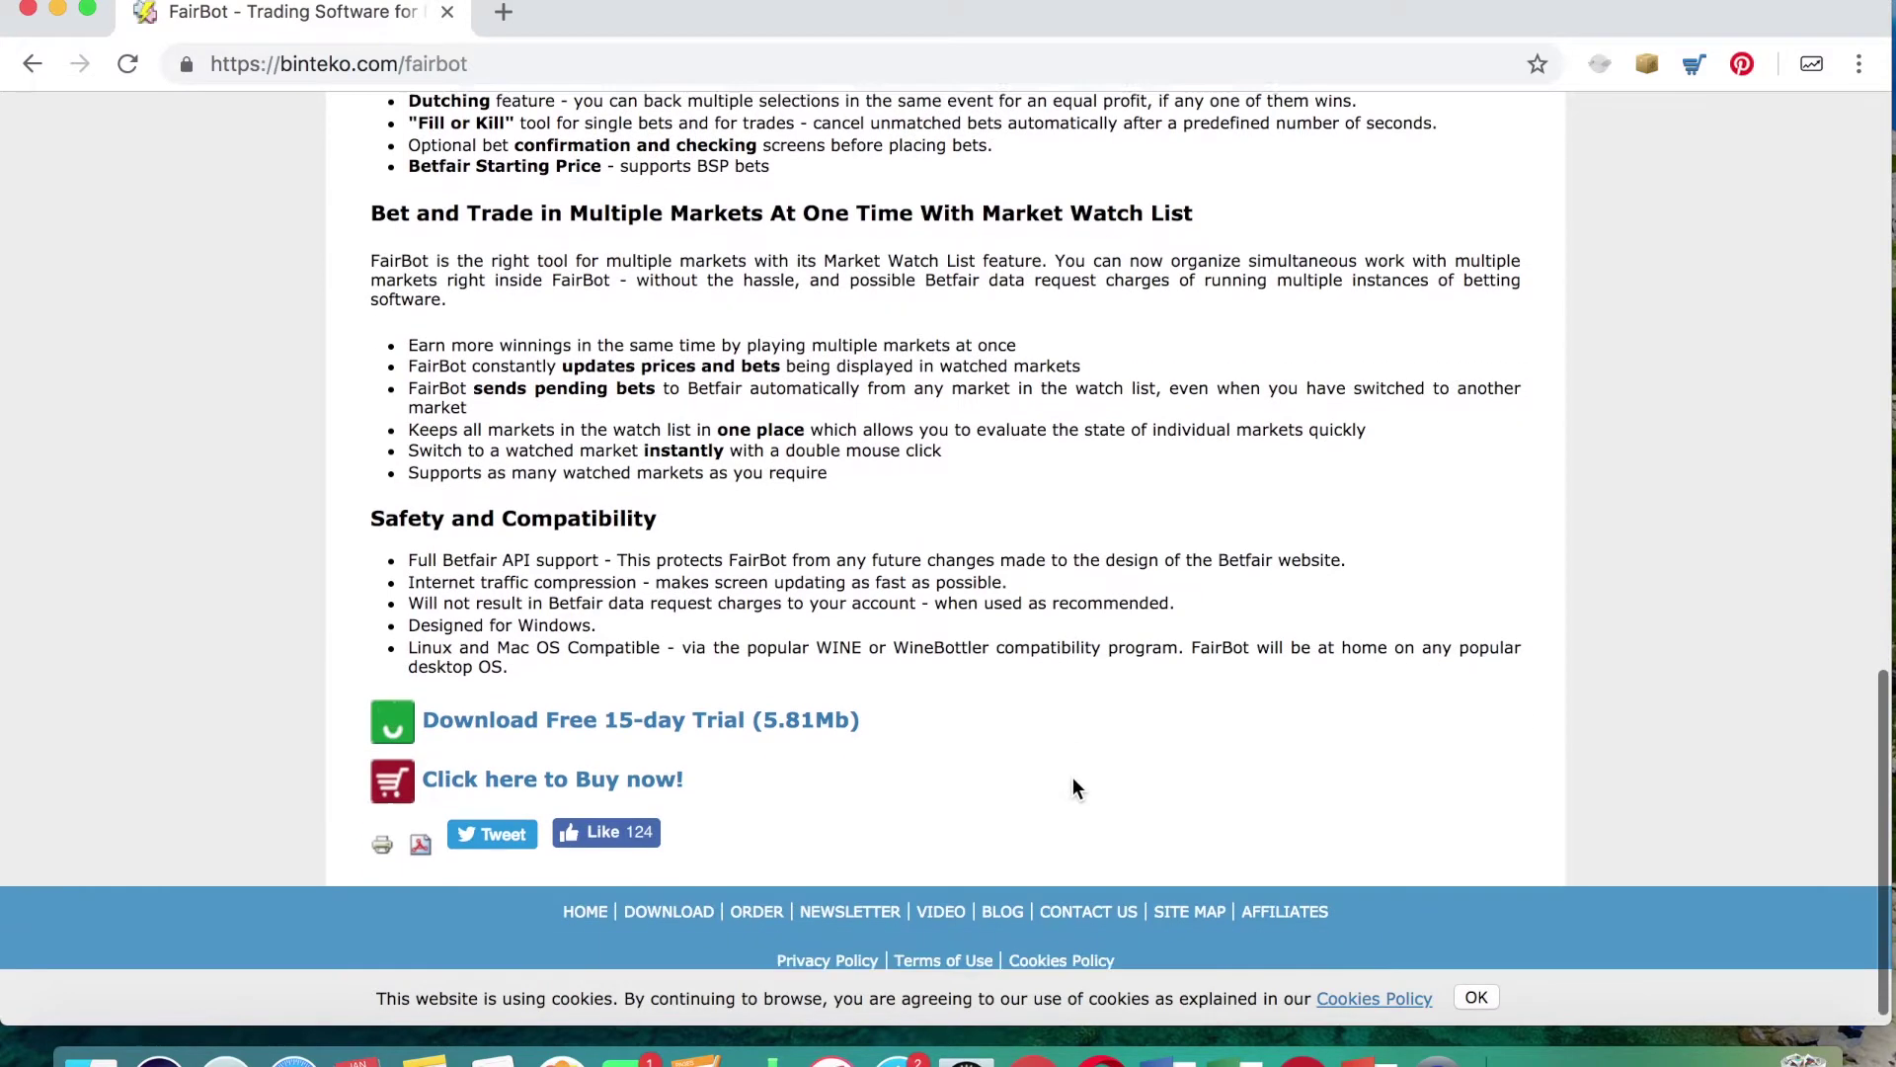
{"action": "scroll", "coordinate": [1072, 778], "scroll_direction": "down", "scroll_amount": 1}
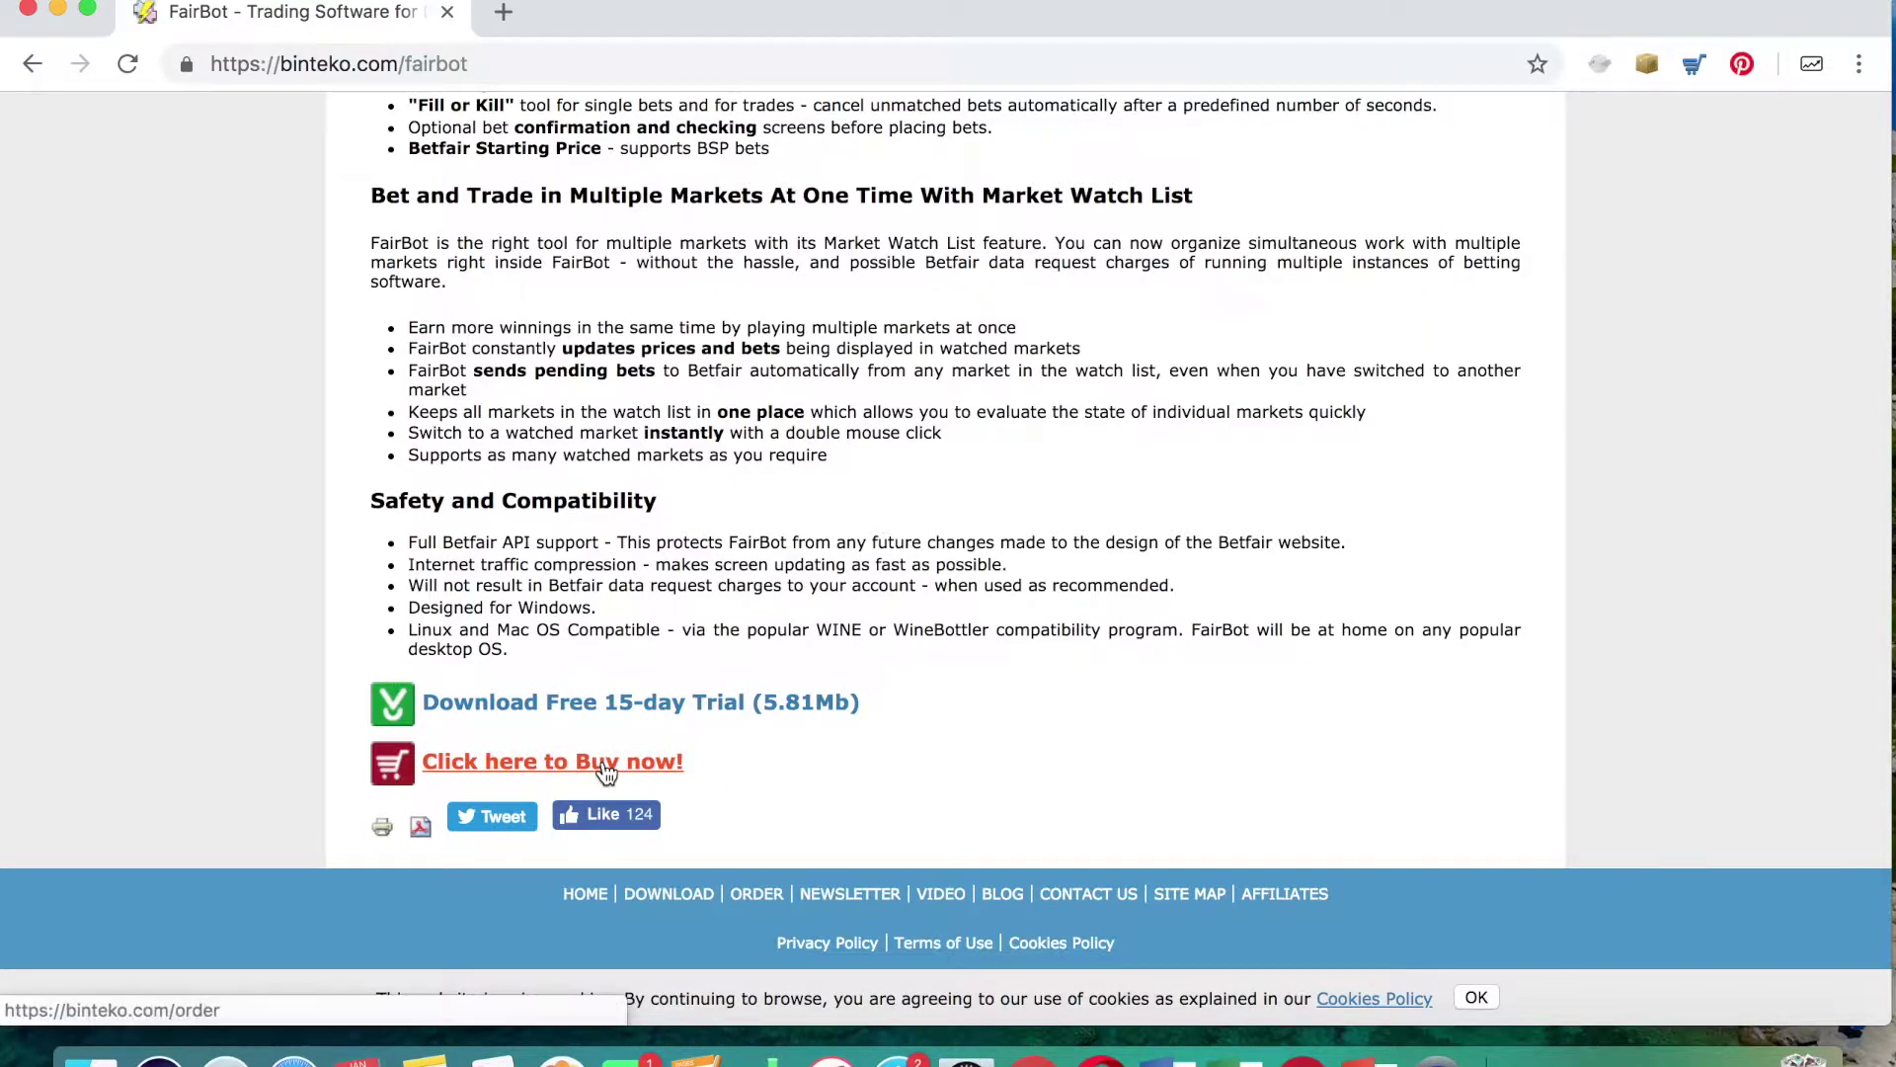
{"action": "left_click", "coordinate": [576, 707]}
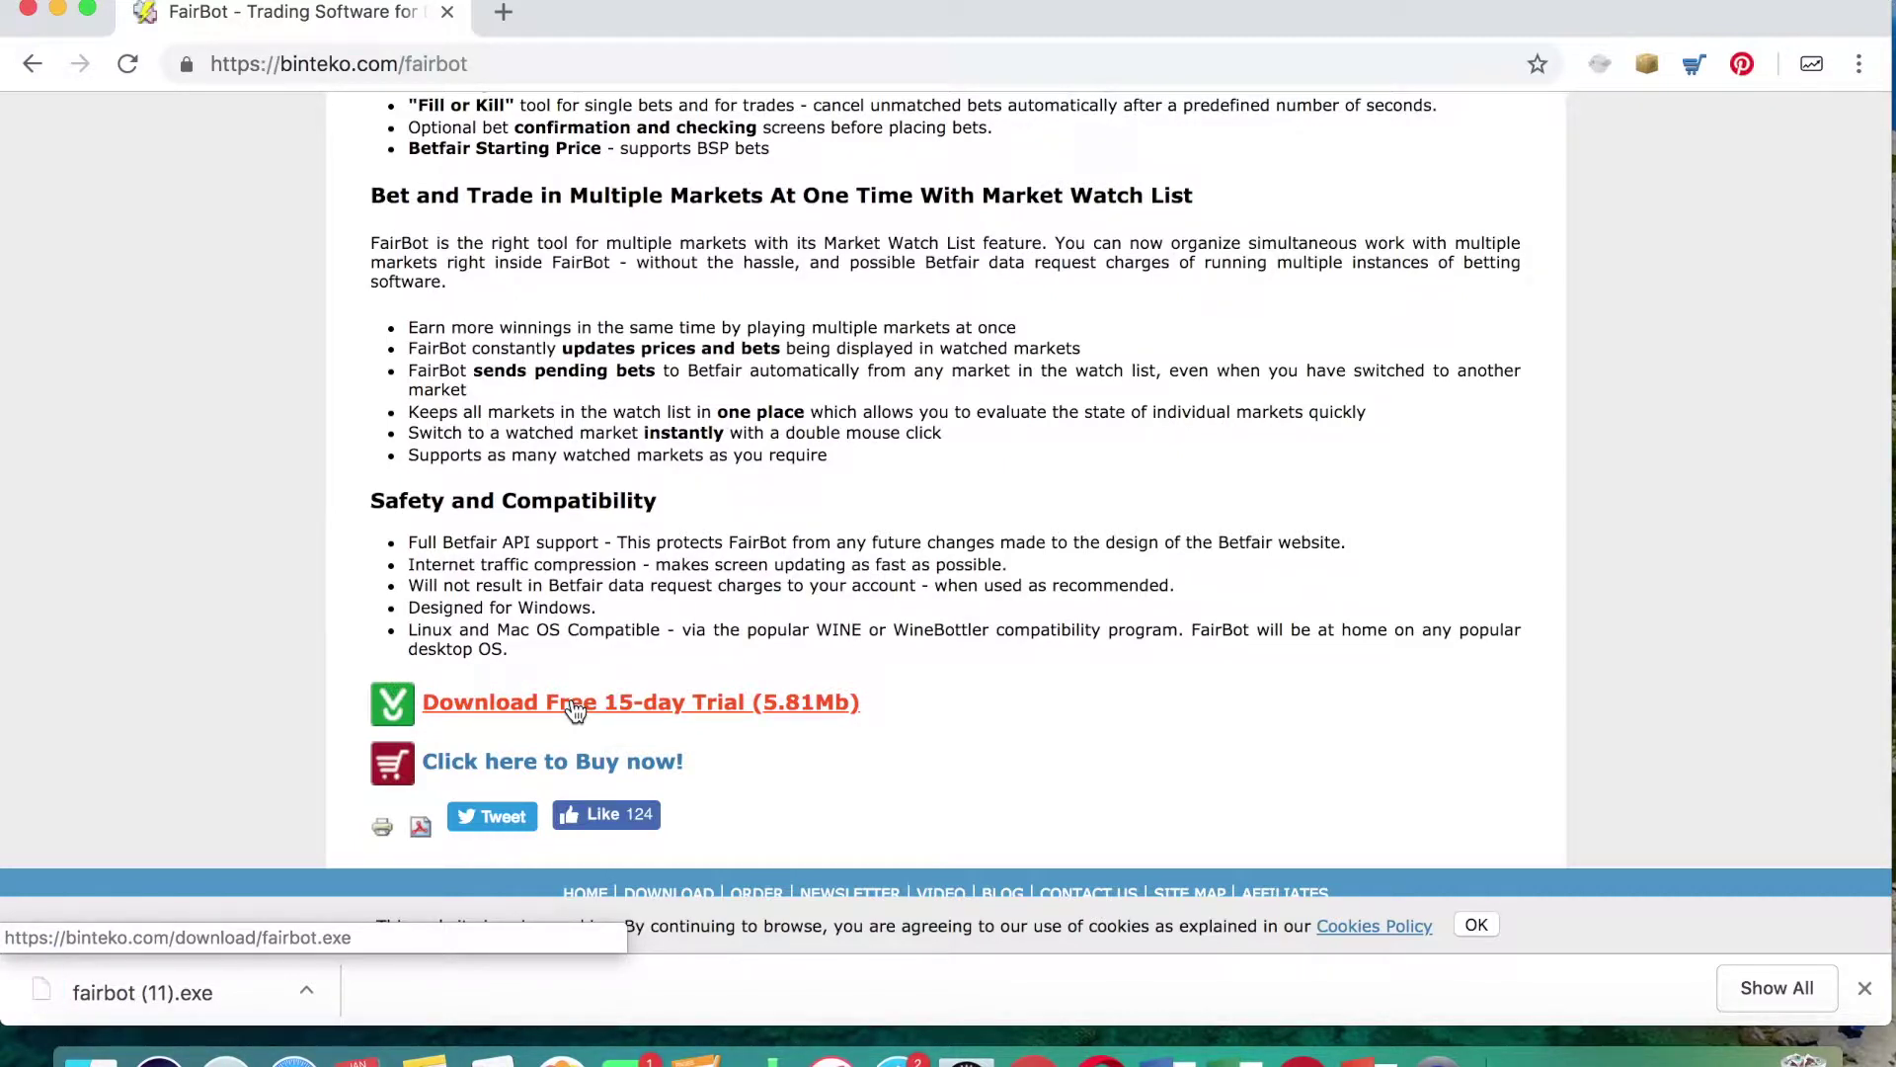
Open the downloaded fairbot (11).exe installer from the download bar.
{"action": "left_click", "coordinate": [308, 990]}
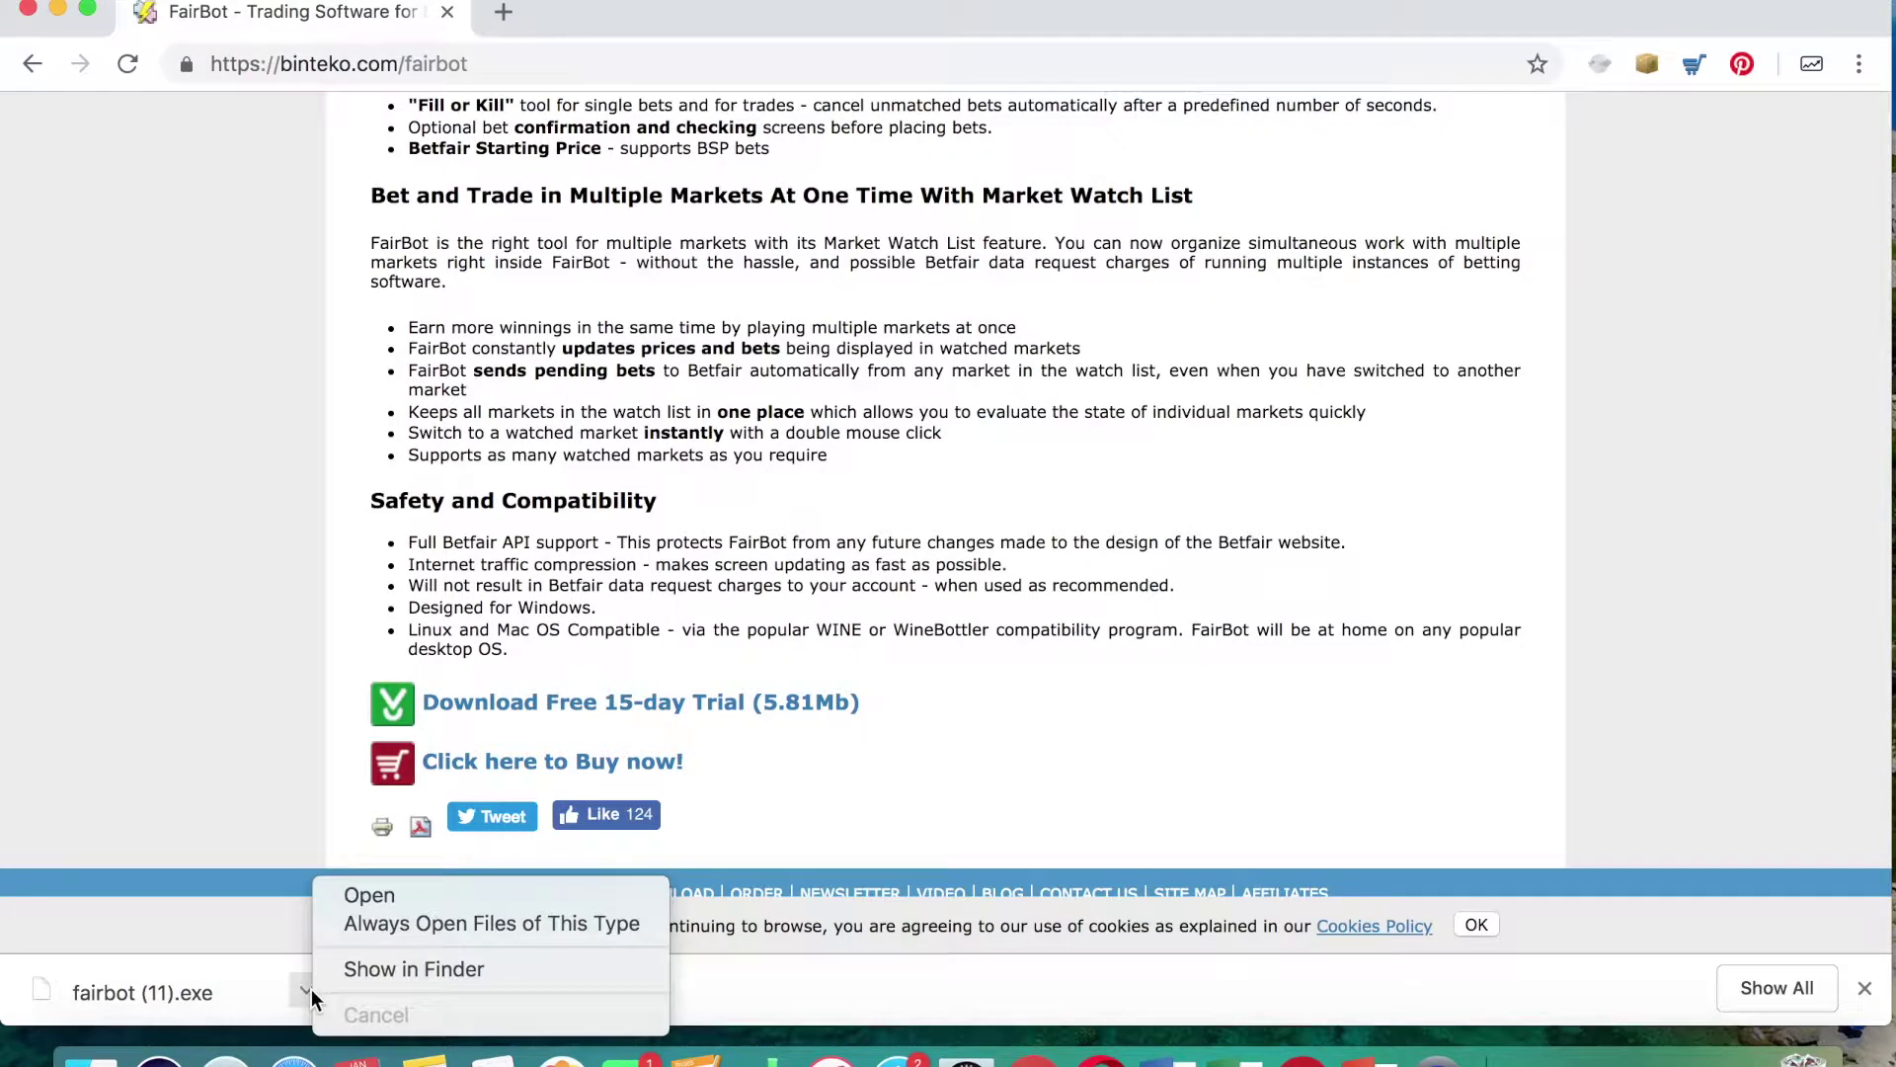
{"action": "left_click", "coordinate": [399, 894]}
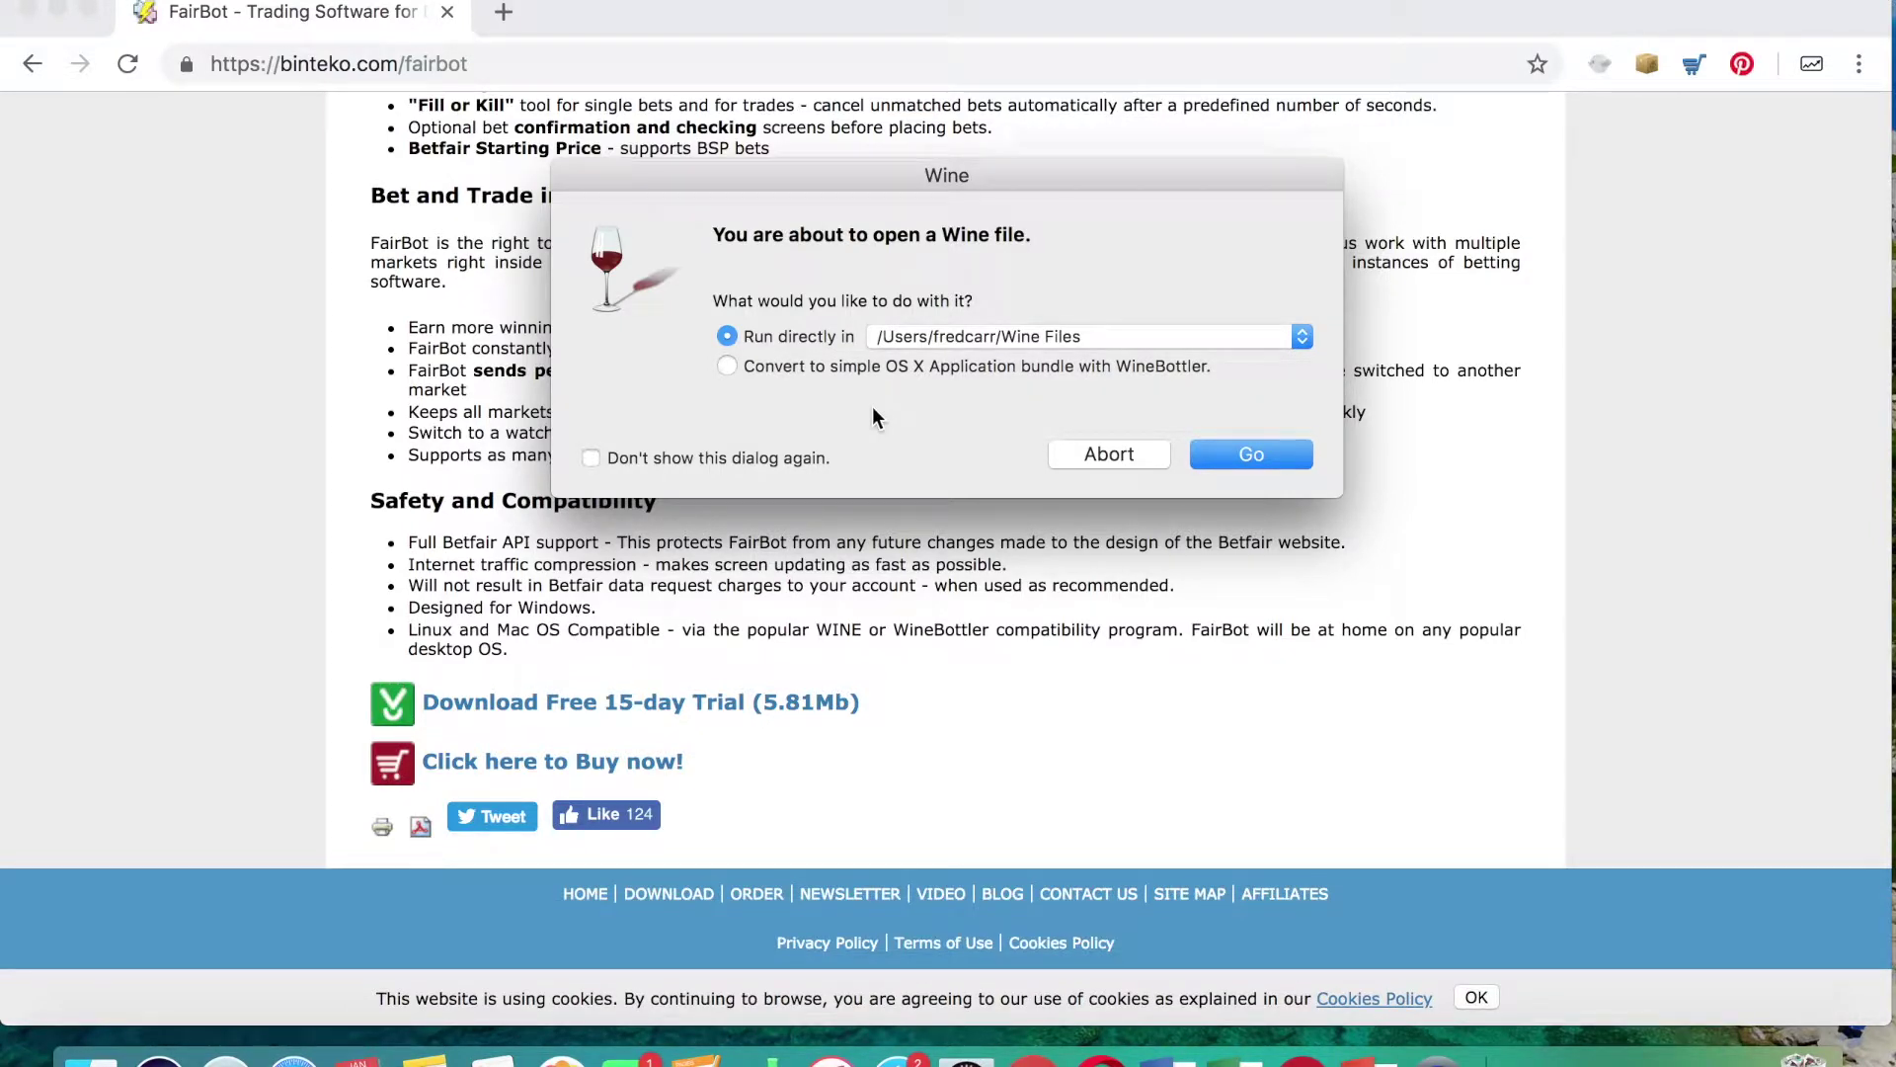
Choose how Wine should run the FairBot installer and start it with Go.
{"action": "left_click", "coordinate": [728, 367]}
{"action": "left_click", "coordinate": [1249, 456]}
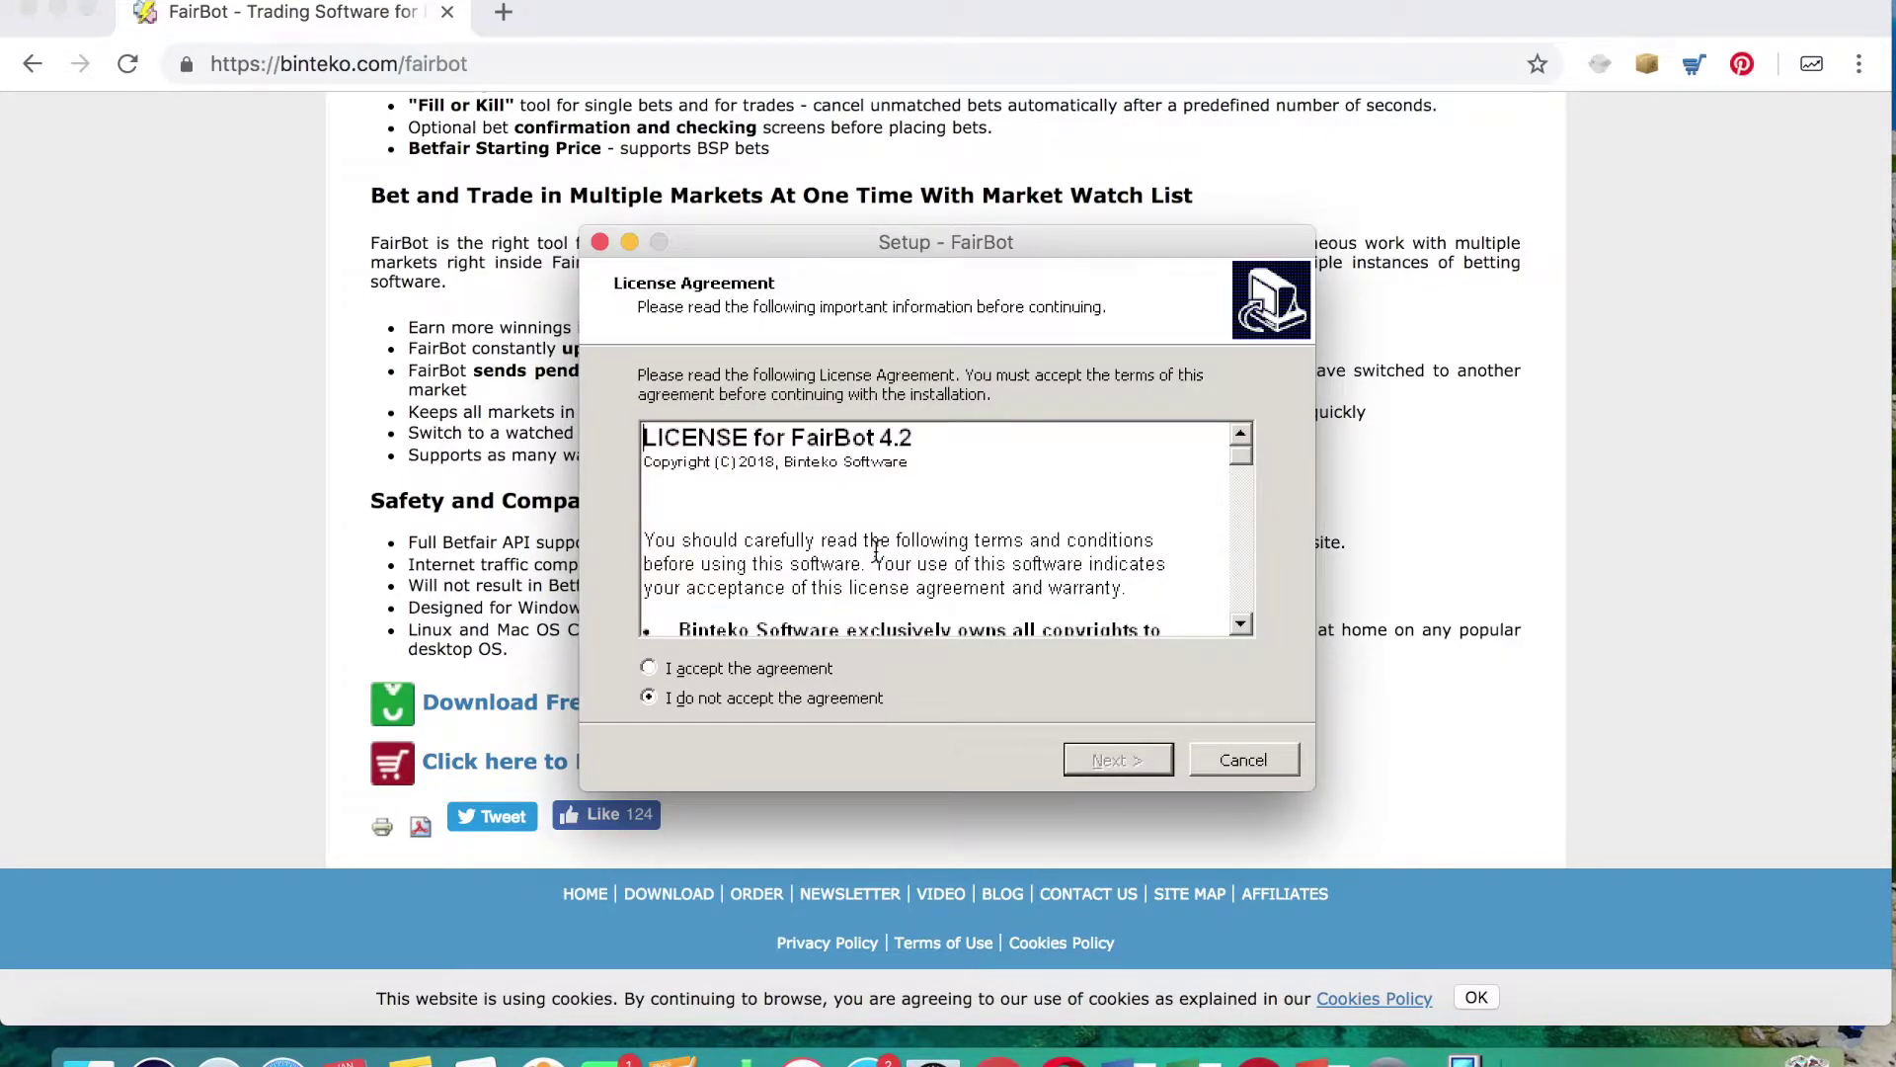
Read through and accept the FairBot 4.2 license agreement.
{"action": "scroll", "coordinate": [1063, 556], "scroll_direction": "down", "scroll_amount": 10}
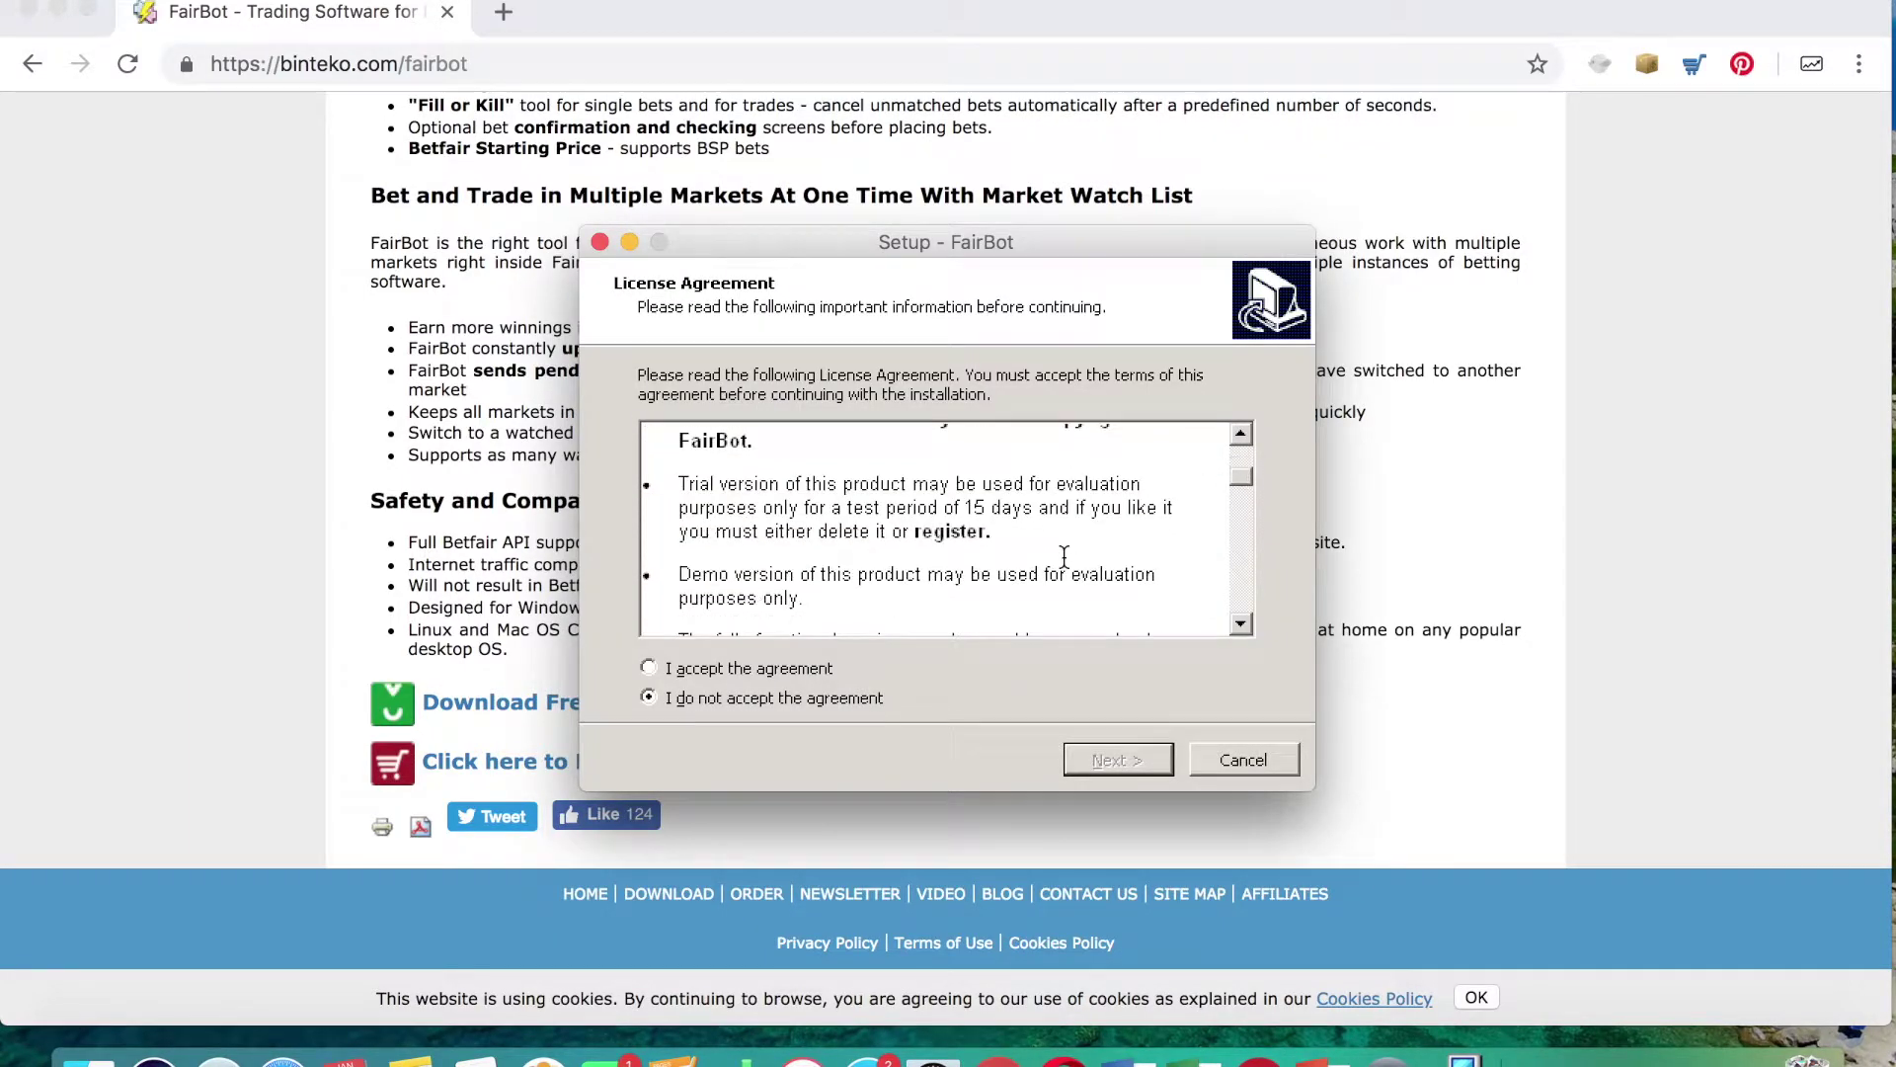
{"action": "scroll", "coordinate": [1063, 556], "scroll_direction": "down", "scroll_amount": 6}
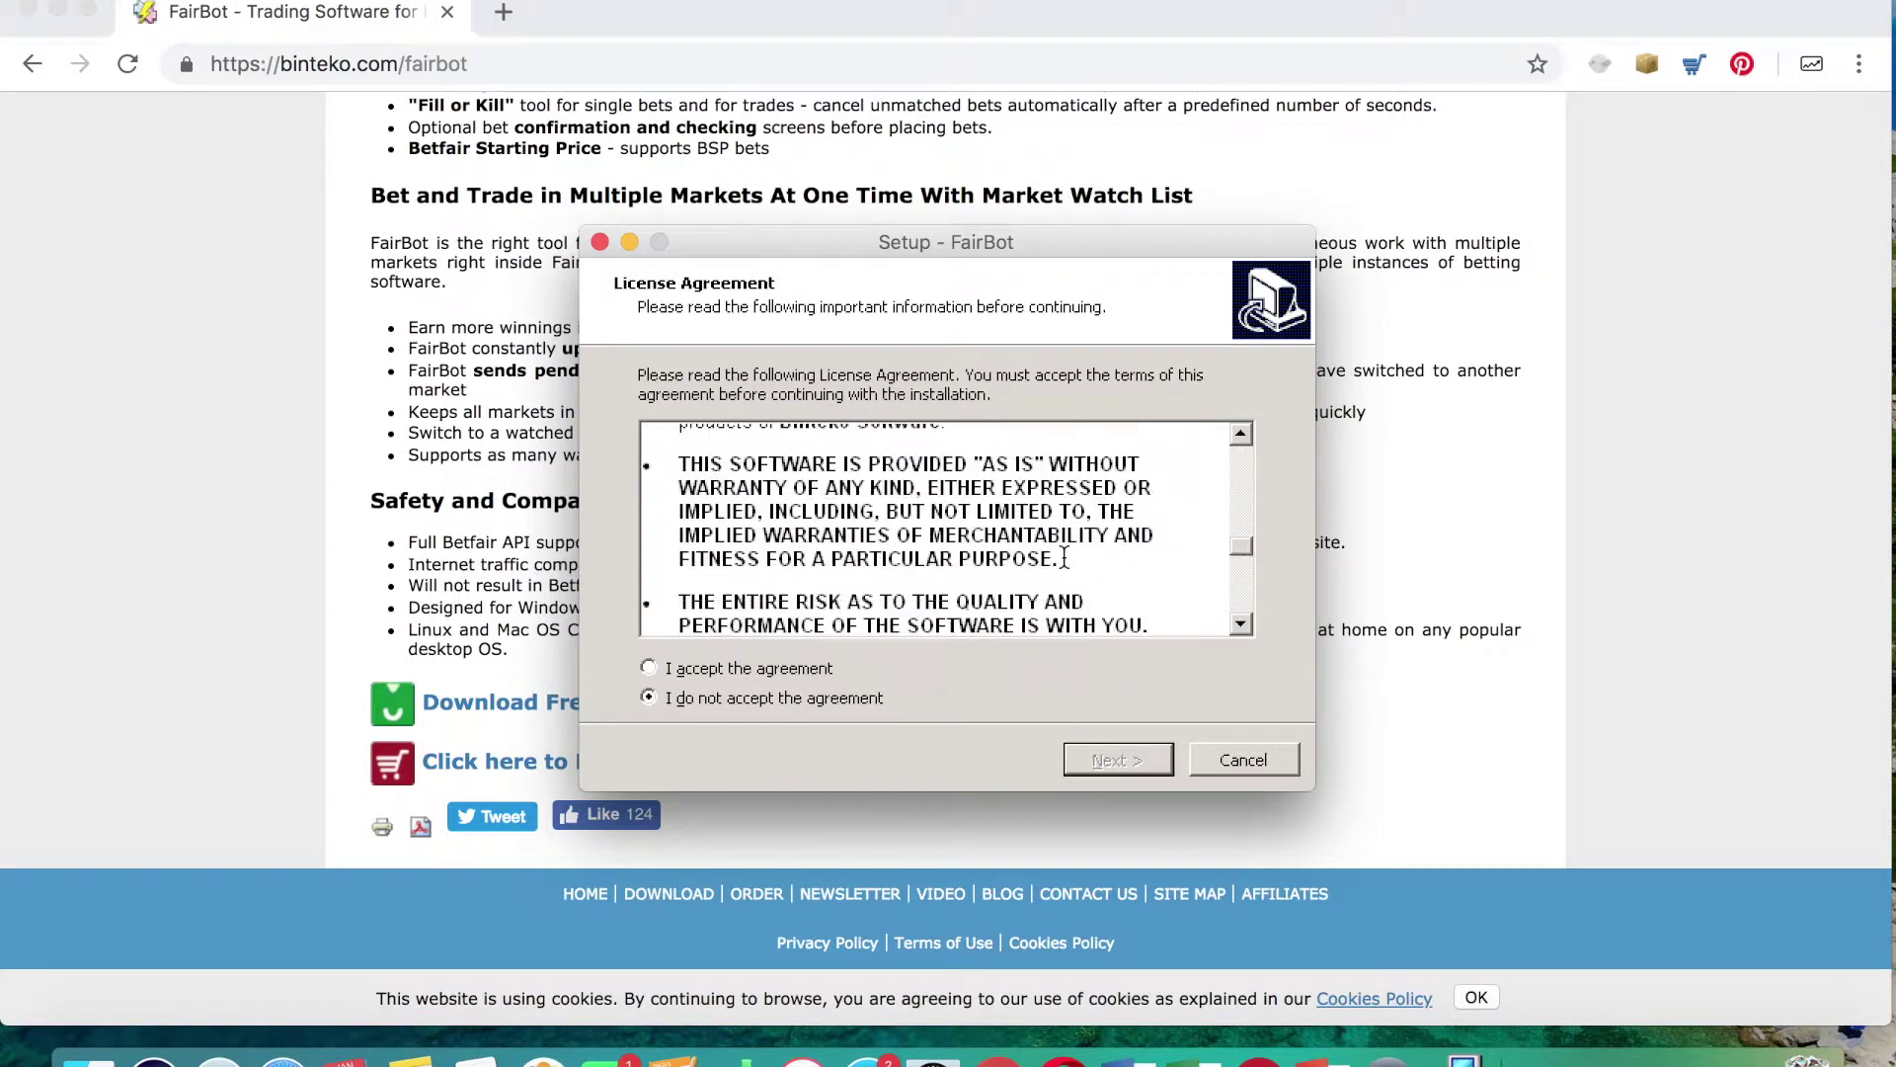
{"action": "scroll", "coordinate": [1063, 556], "scroll_direction": "down", "scroll_amount": 8}
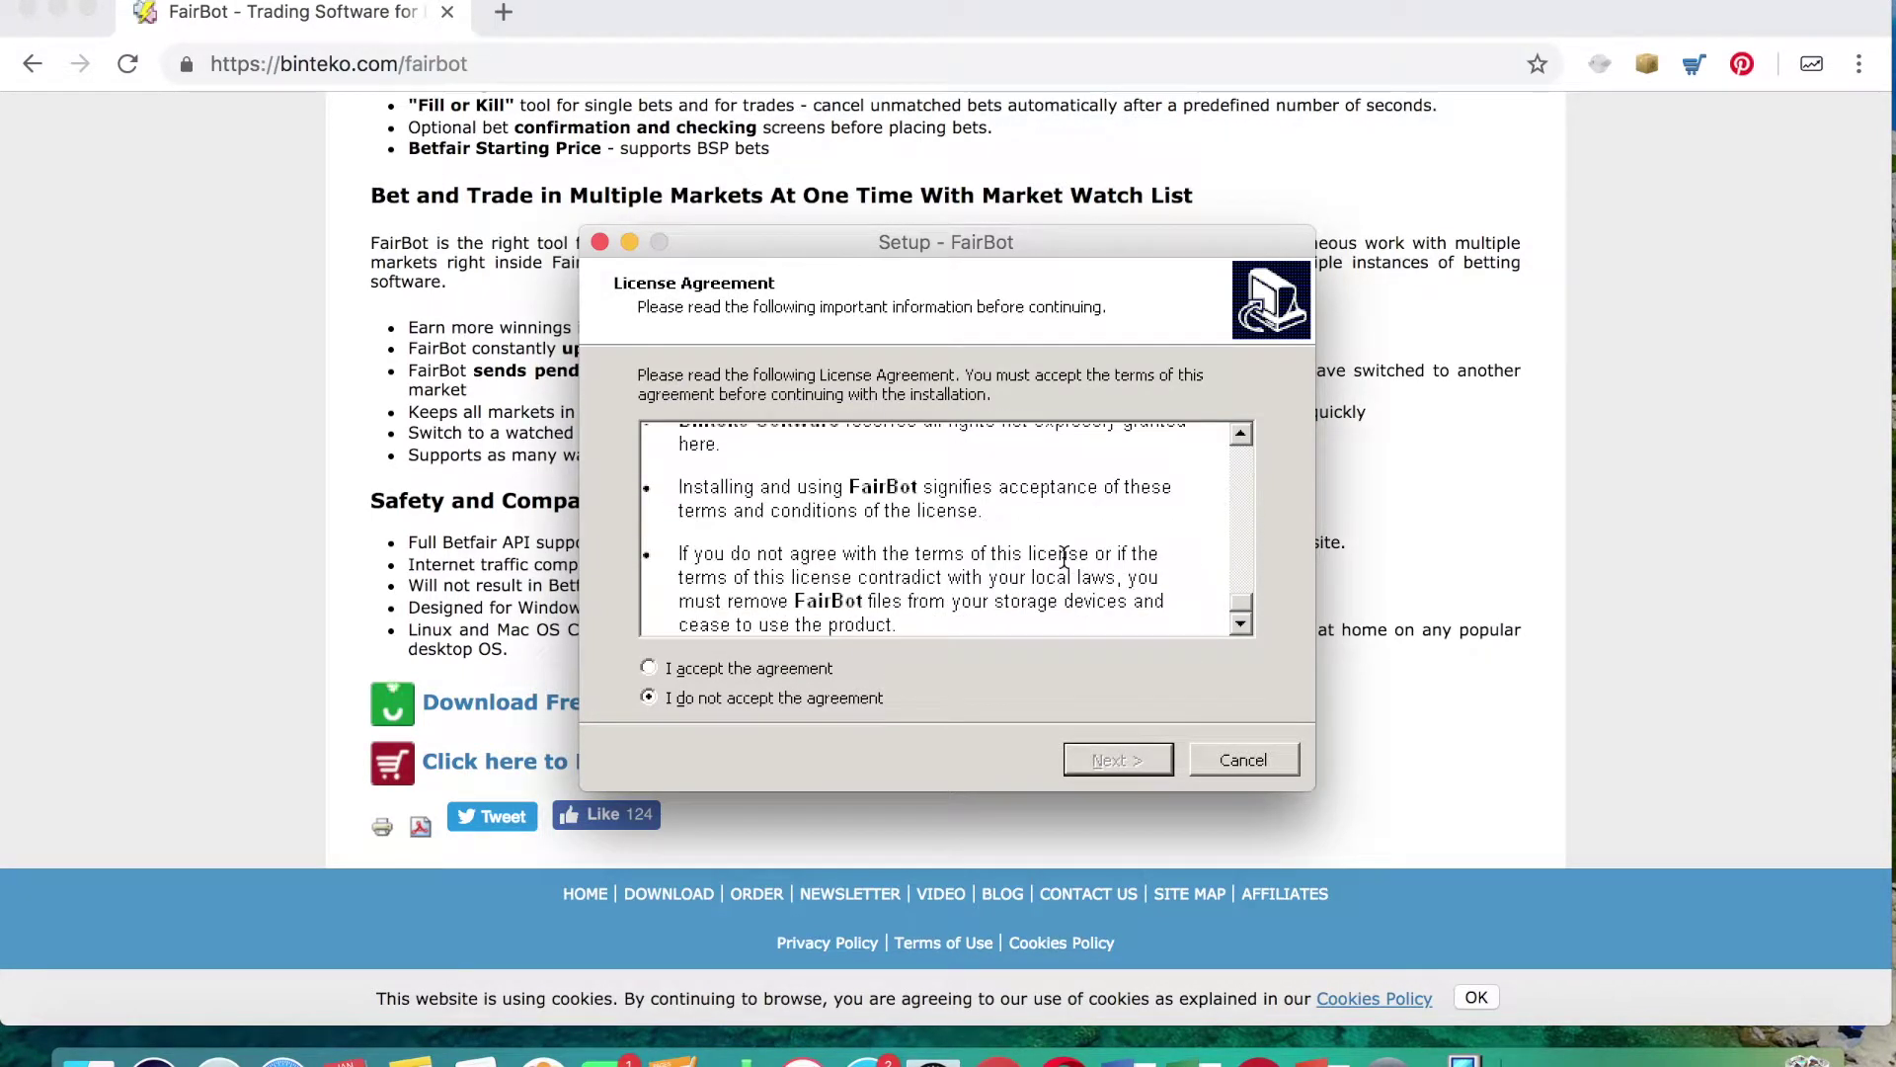
{"action": "left_click", "coordinate": [649, 668]}
{"action": "left_click", "coordinate": [1127, 767]}
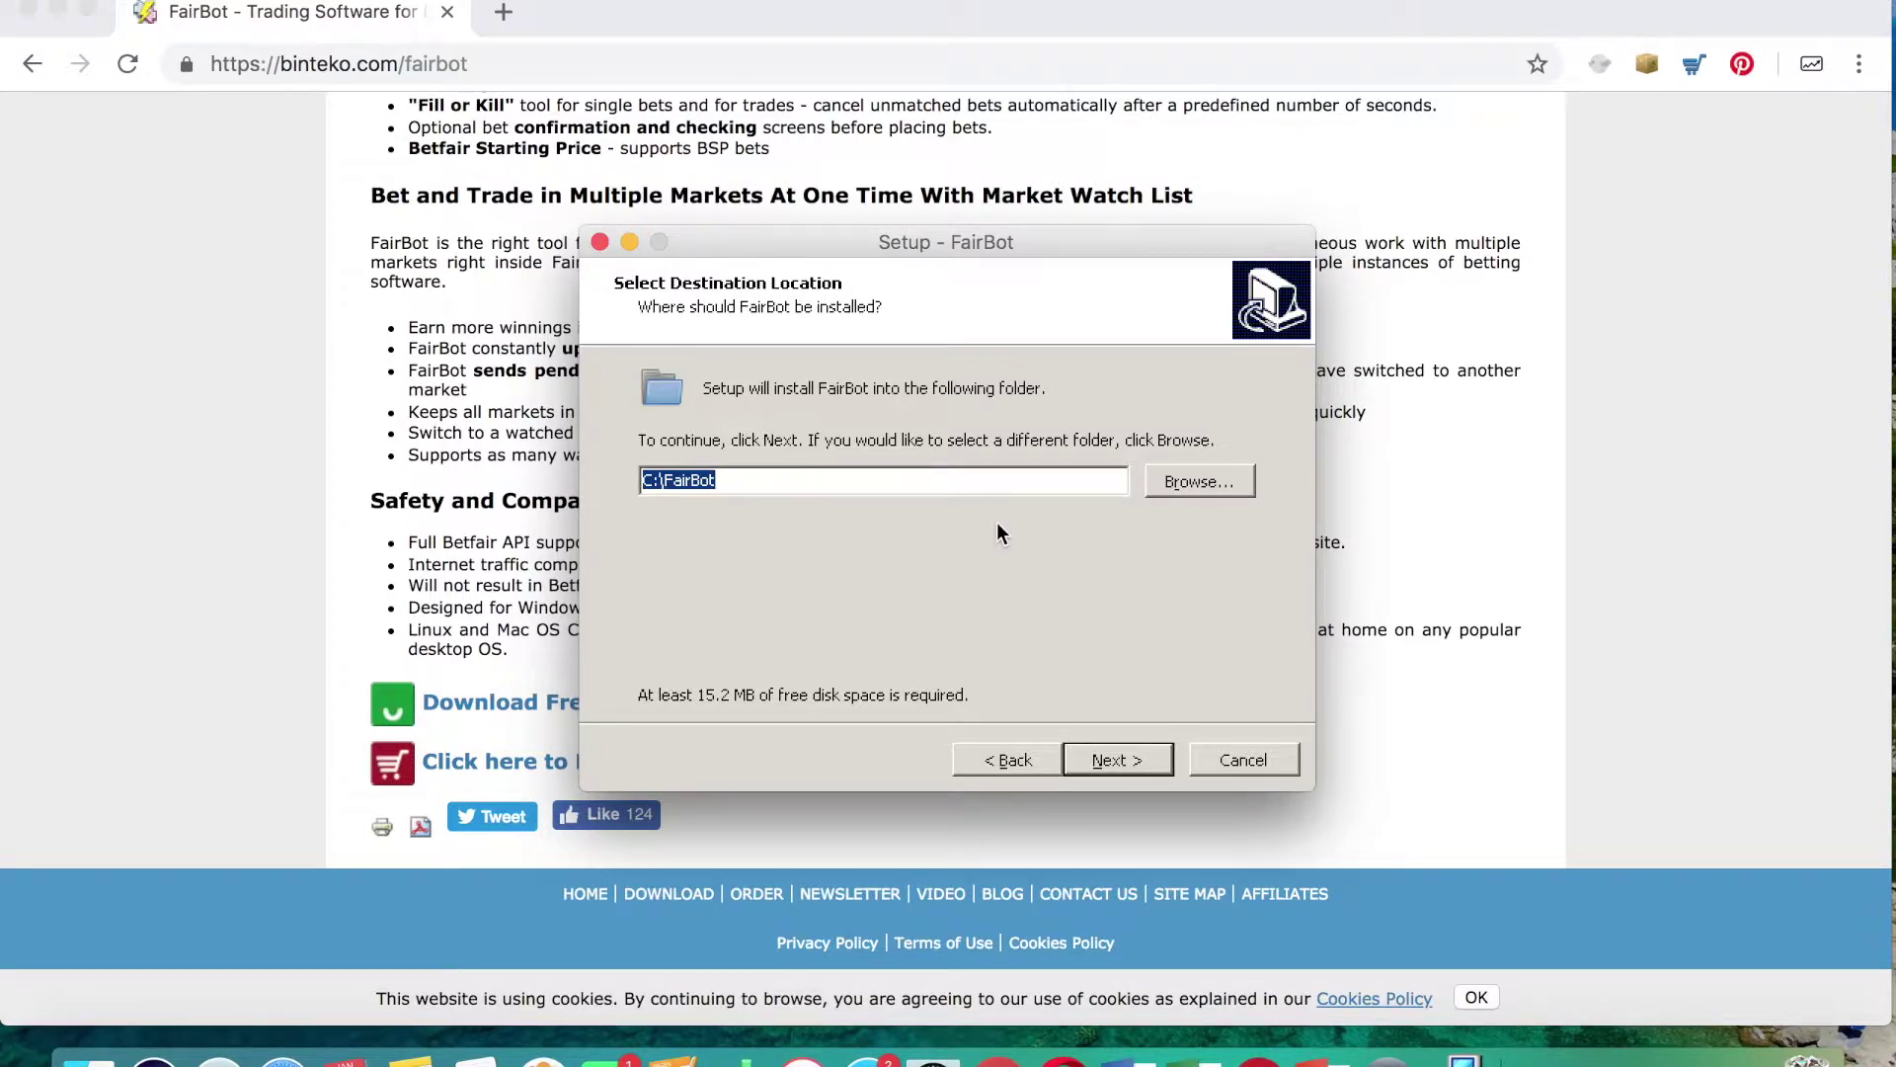
Install to C:\FairBot with the FairBot2019 shortcut folder and desktop shortcut, then finish.
{"action": "left_click", "coordinate": [1119, 763]}
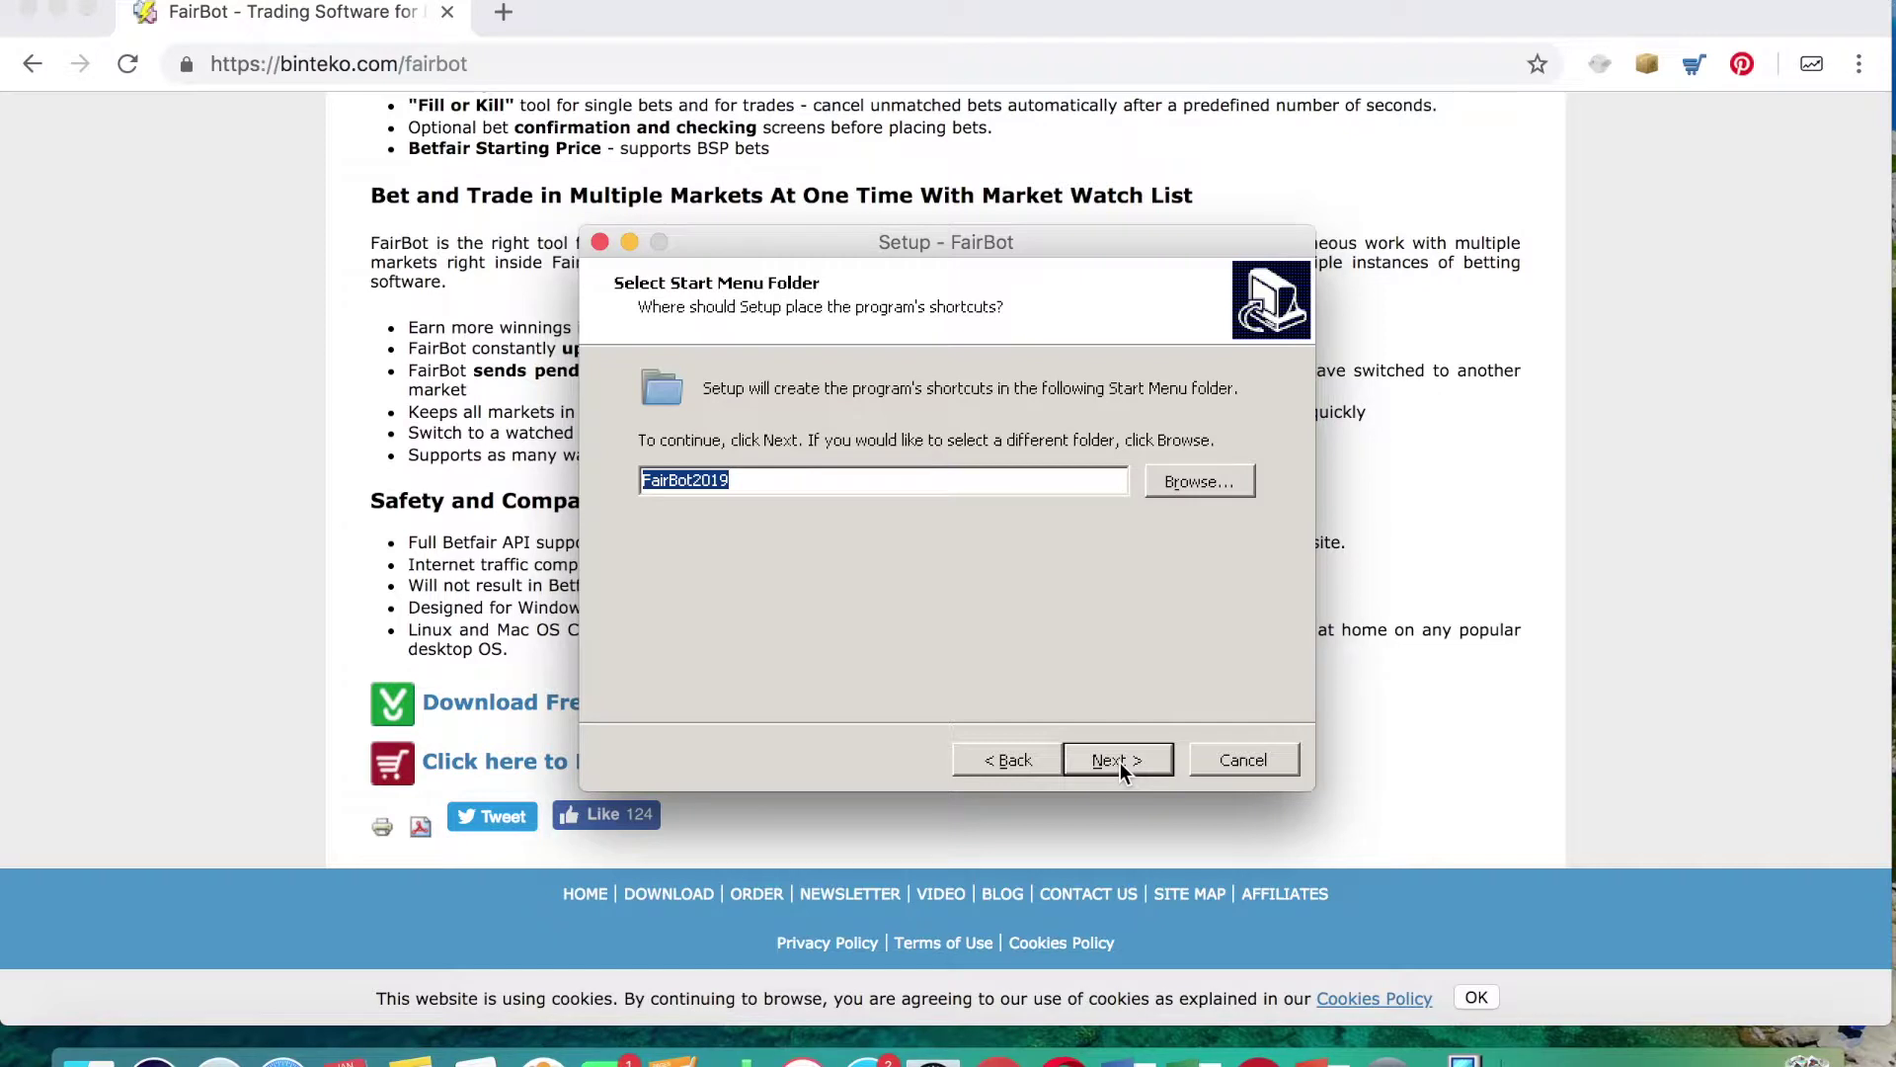
{"action": "left_click", "coordinate": [1120, 762]}
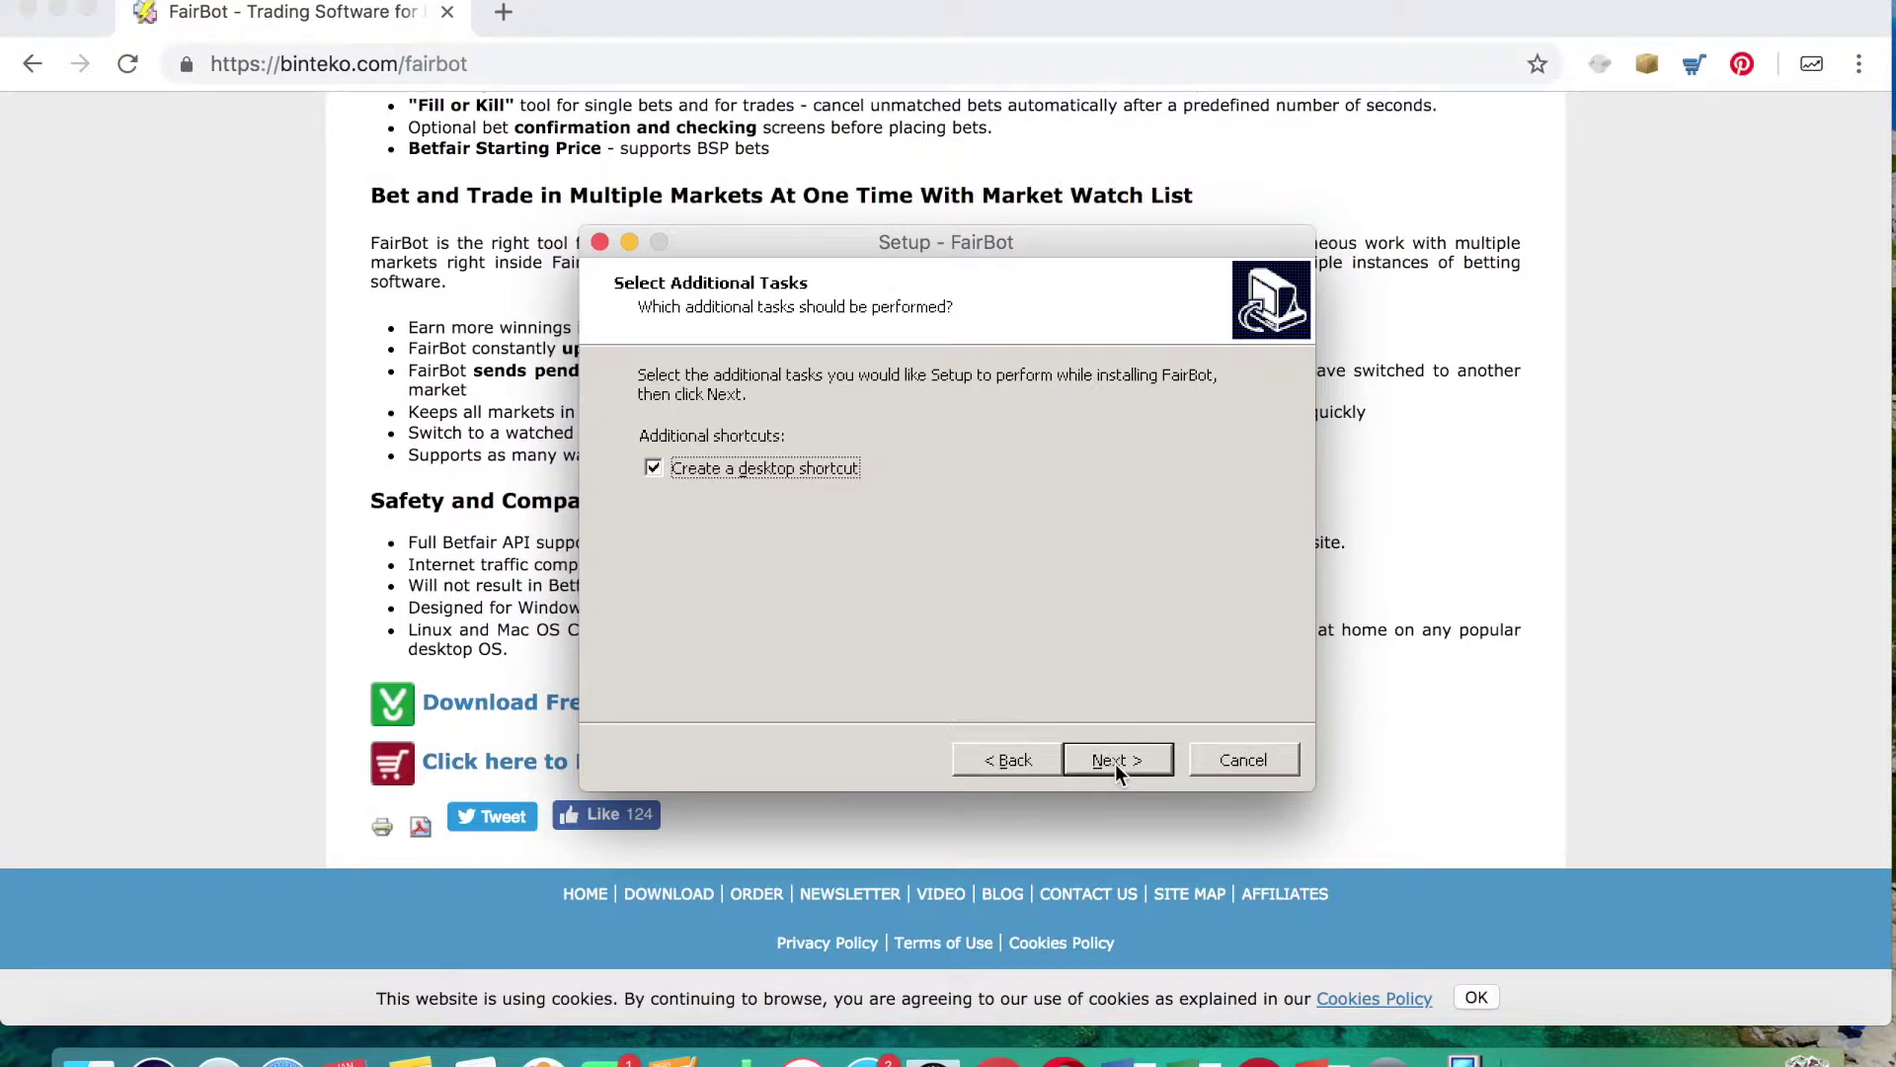
{"action": "left_click", "coordinate": [1116, 762]}
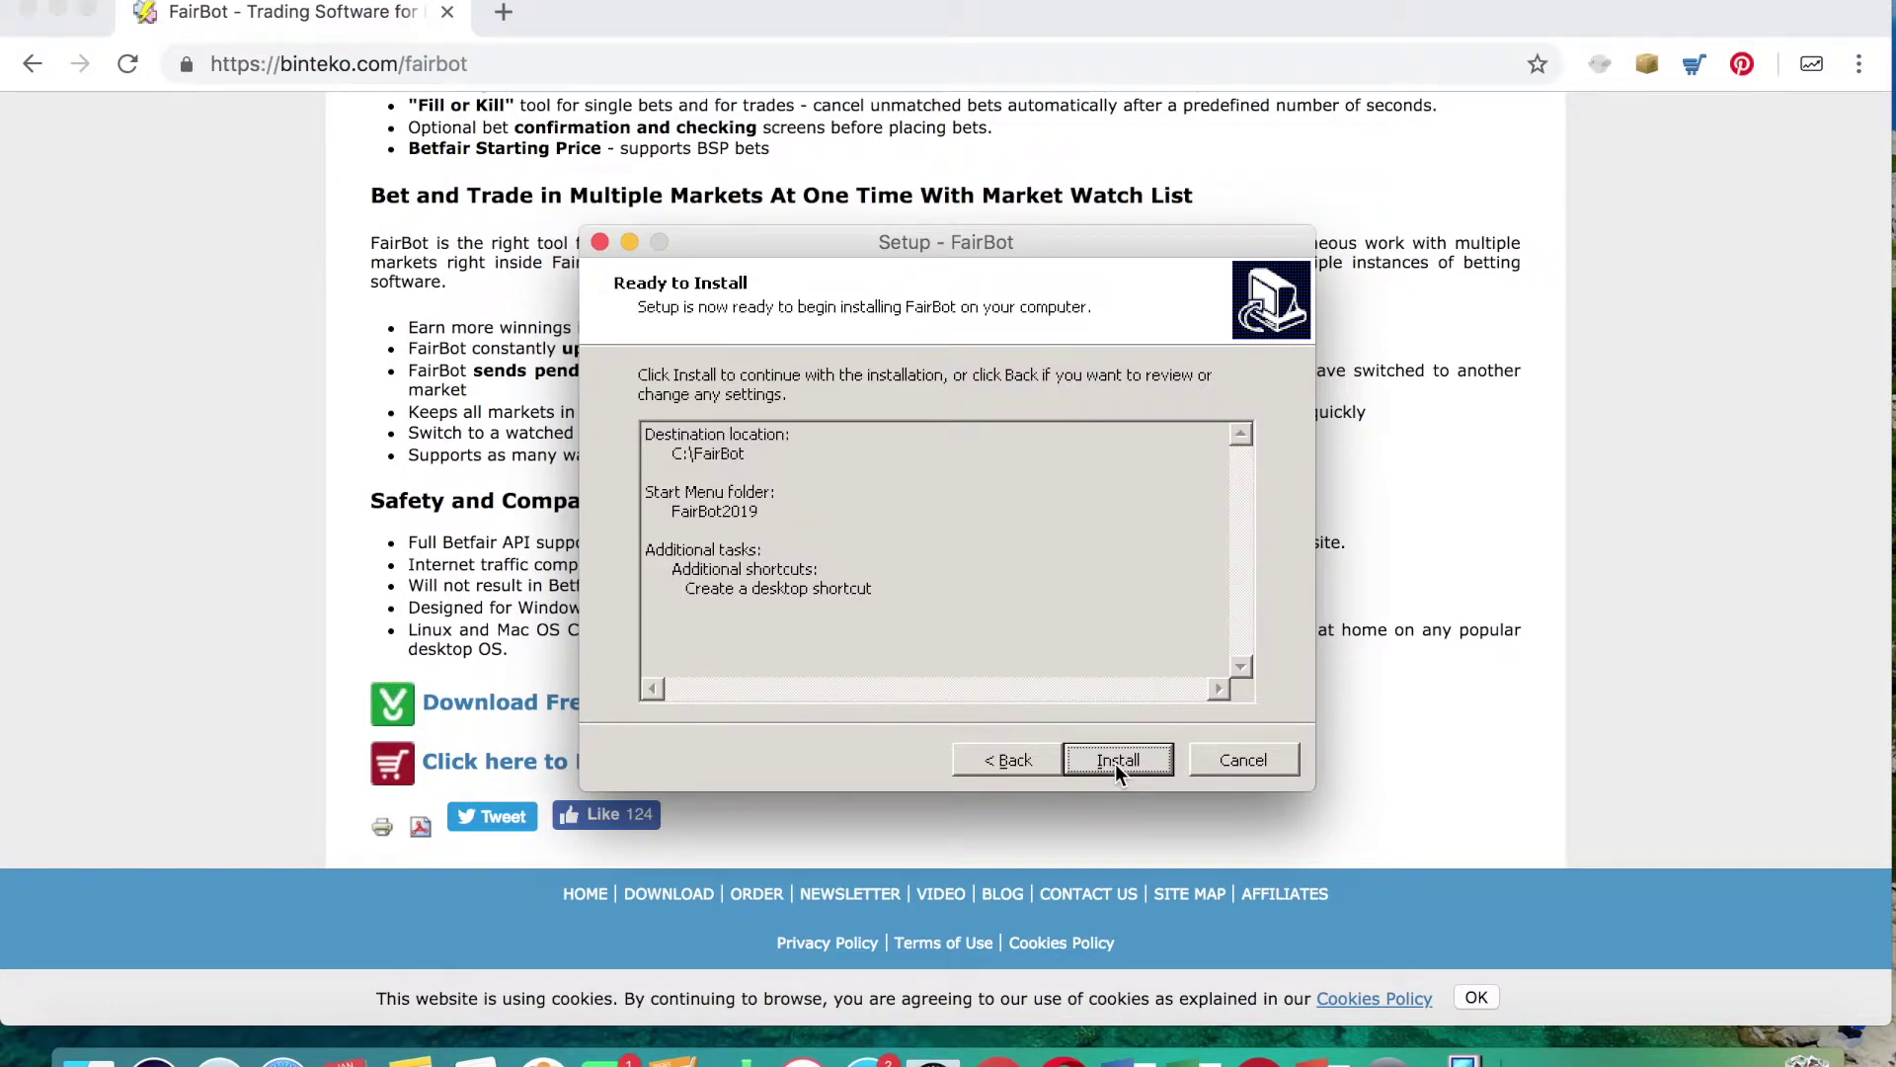
{"action": "left_click", "coordinate": [1116, 763]}
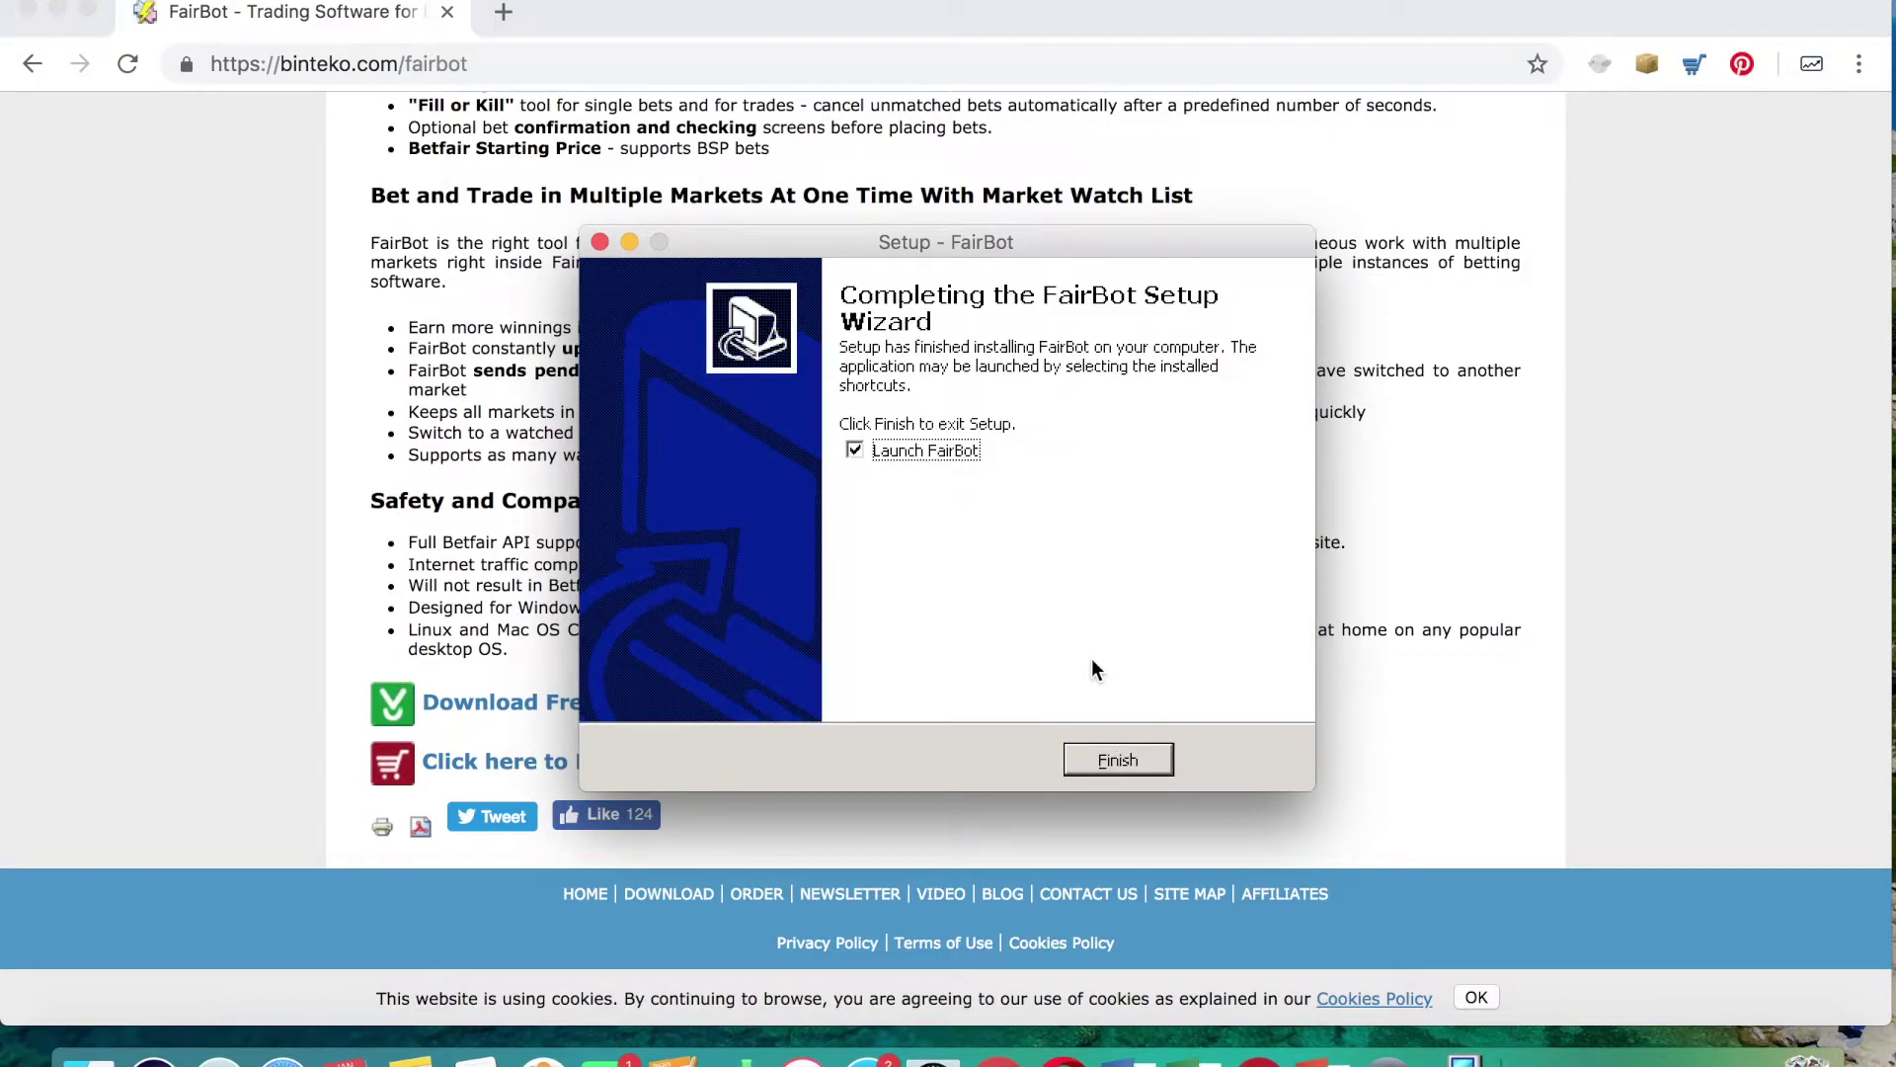
{"action": "left_click", "coordinate": [1125, 774]}
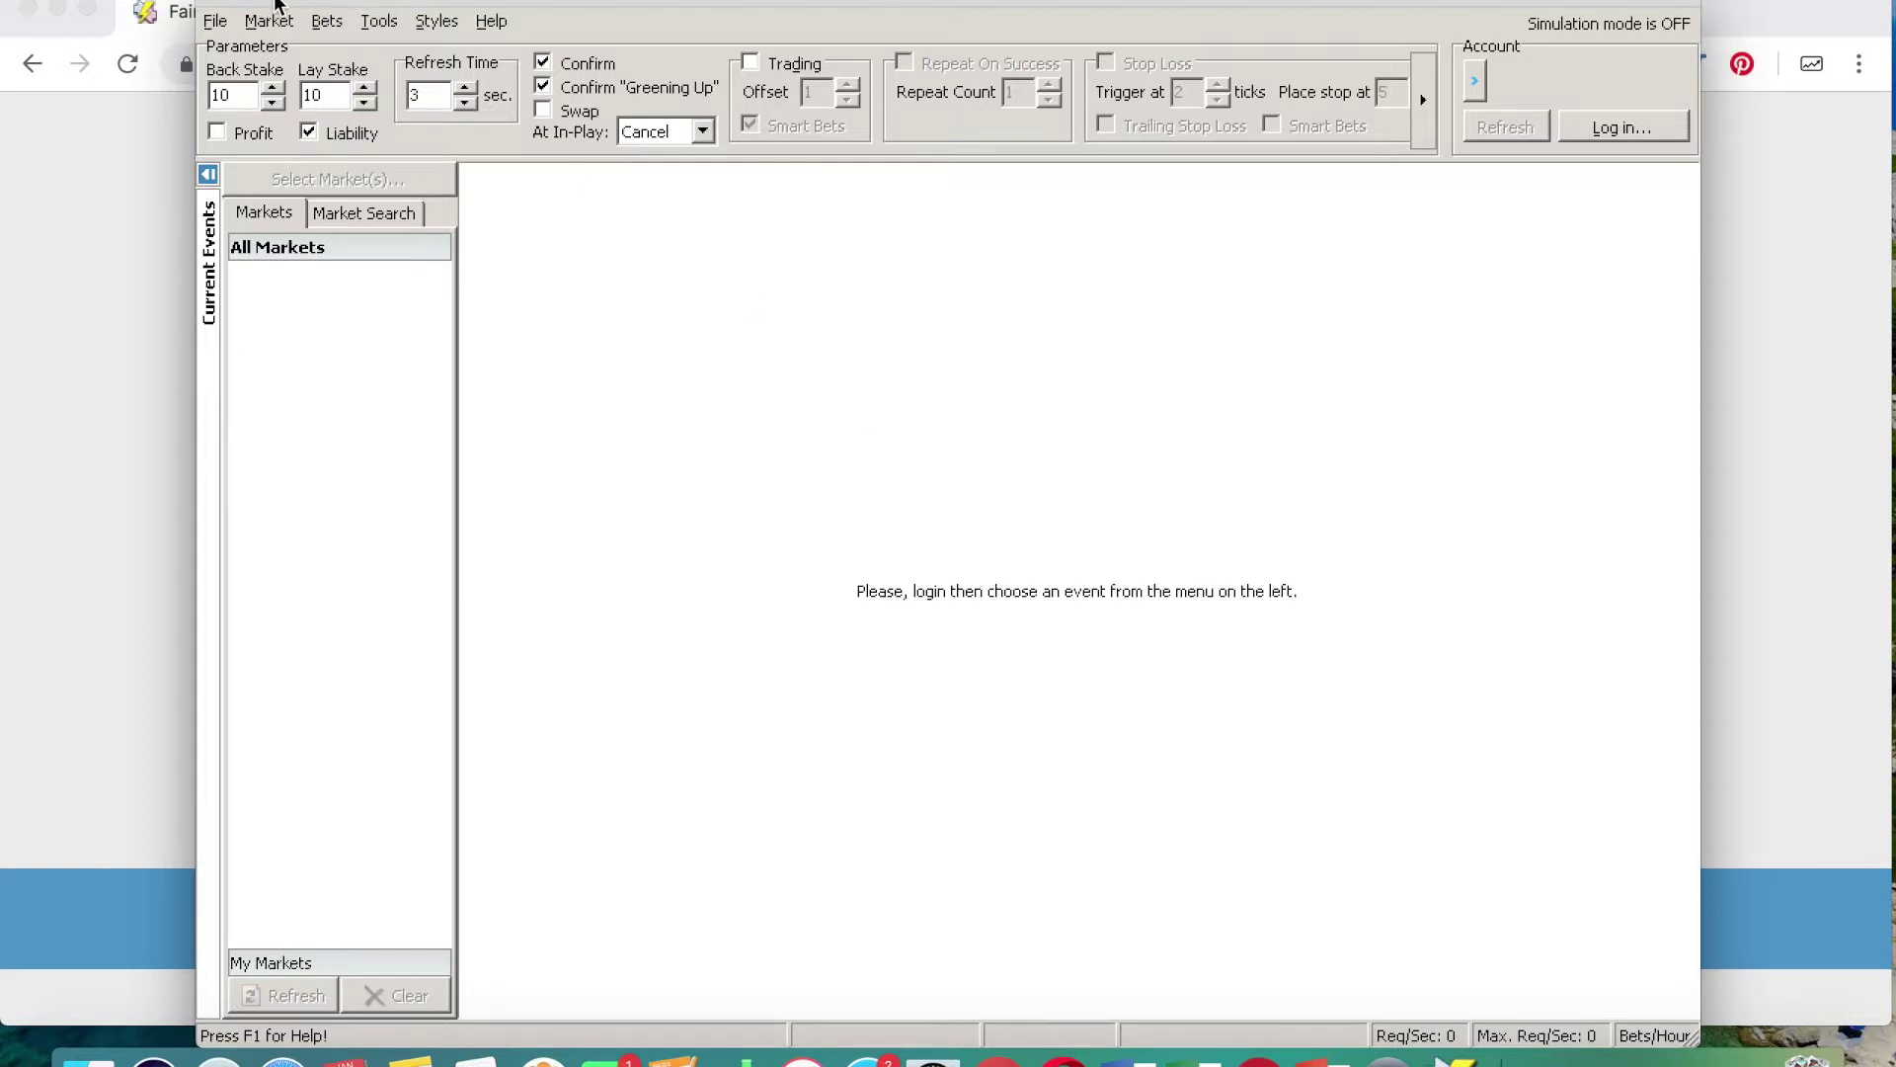
Widen the FairBot window to nearly full screen and open the Connect to Betfair login dialog.
{"action": "left_click_drag", "start_coordinate": [191, 408], "coordinate": [9, 390]}
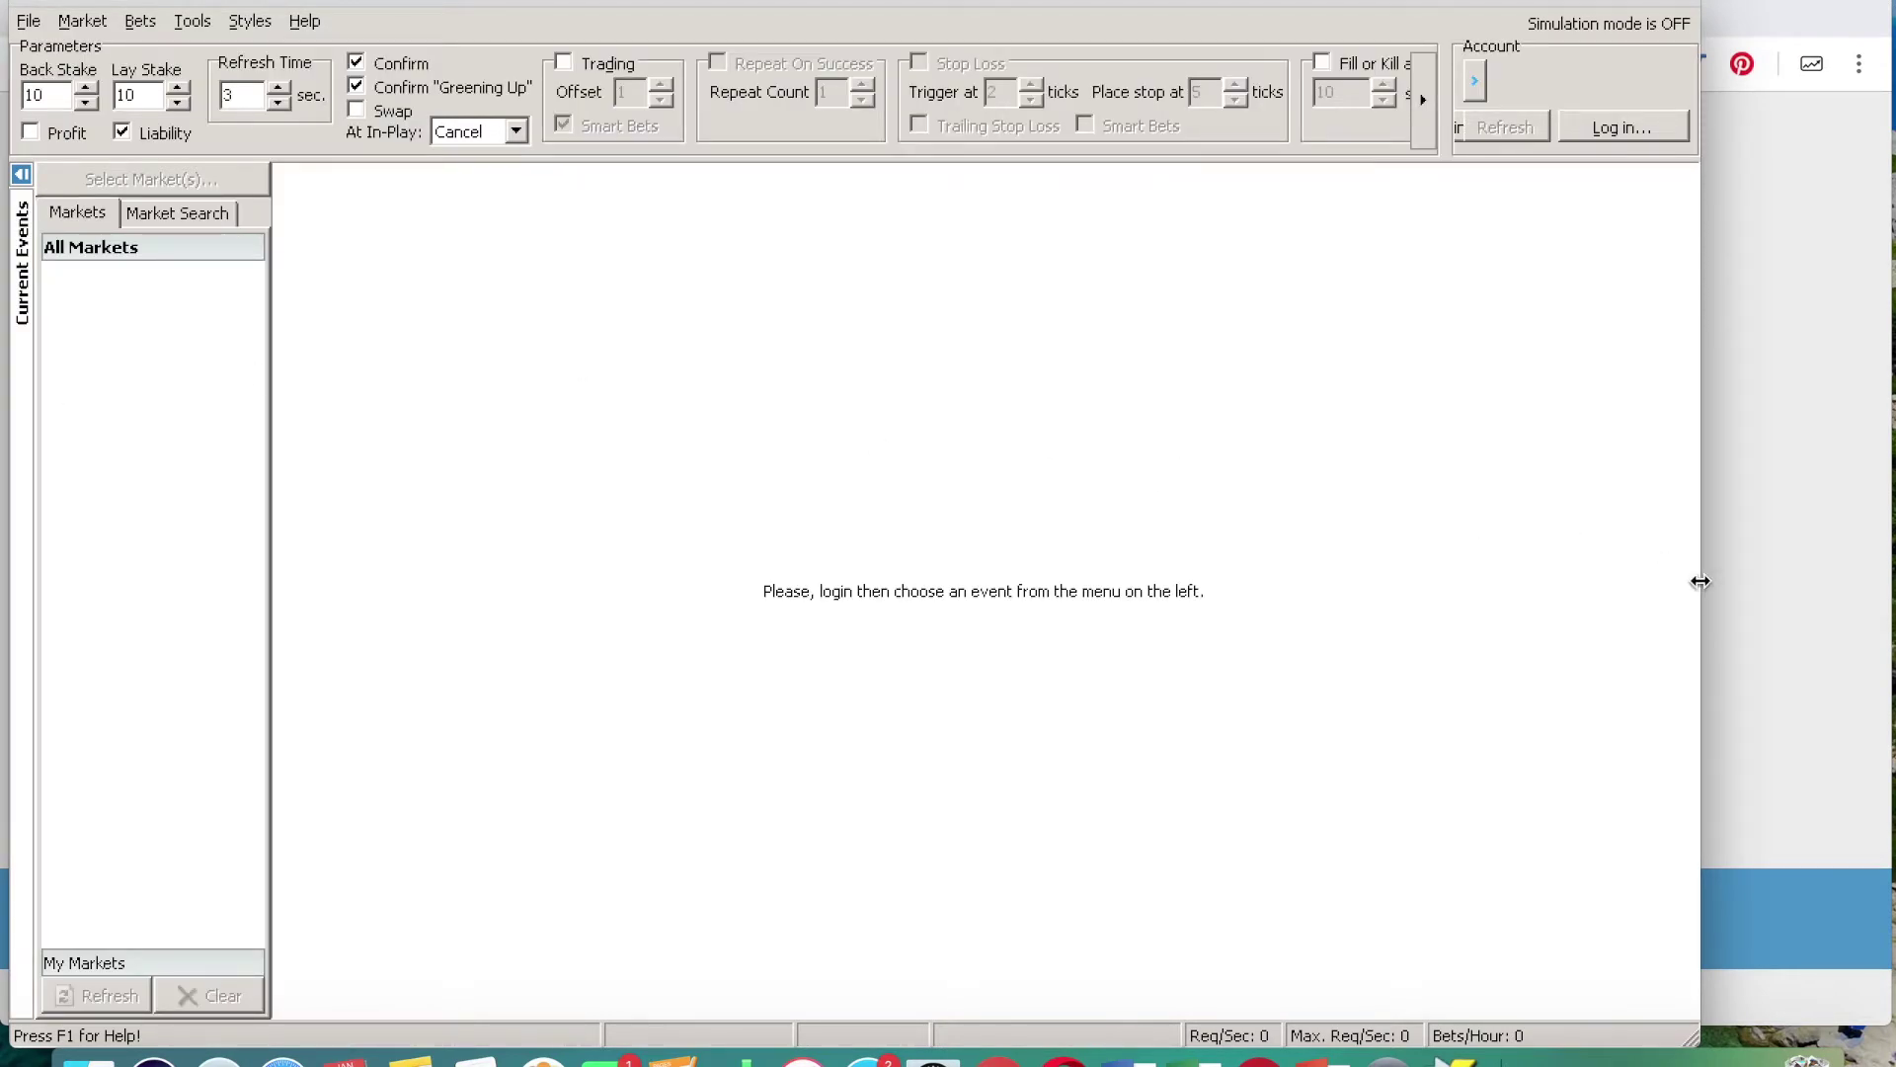
{"action": "left_click_drag", "start_coordinate": [1699, 581], "coordinate": [1891, 583]}
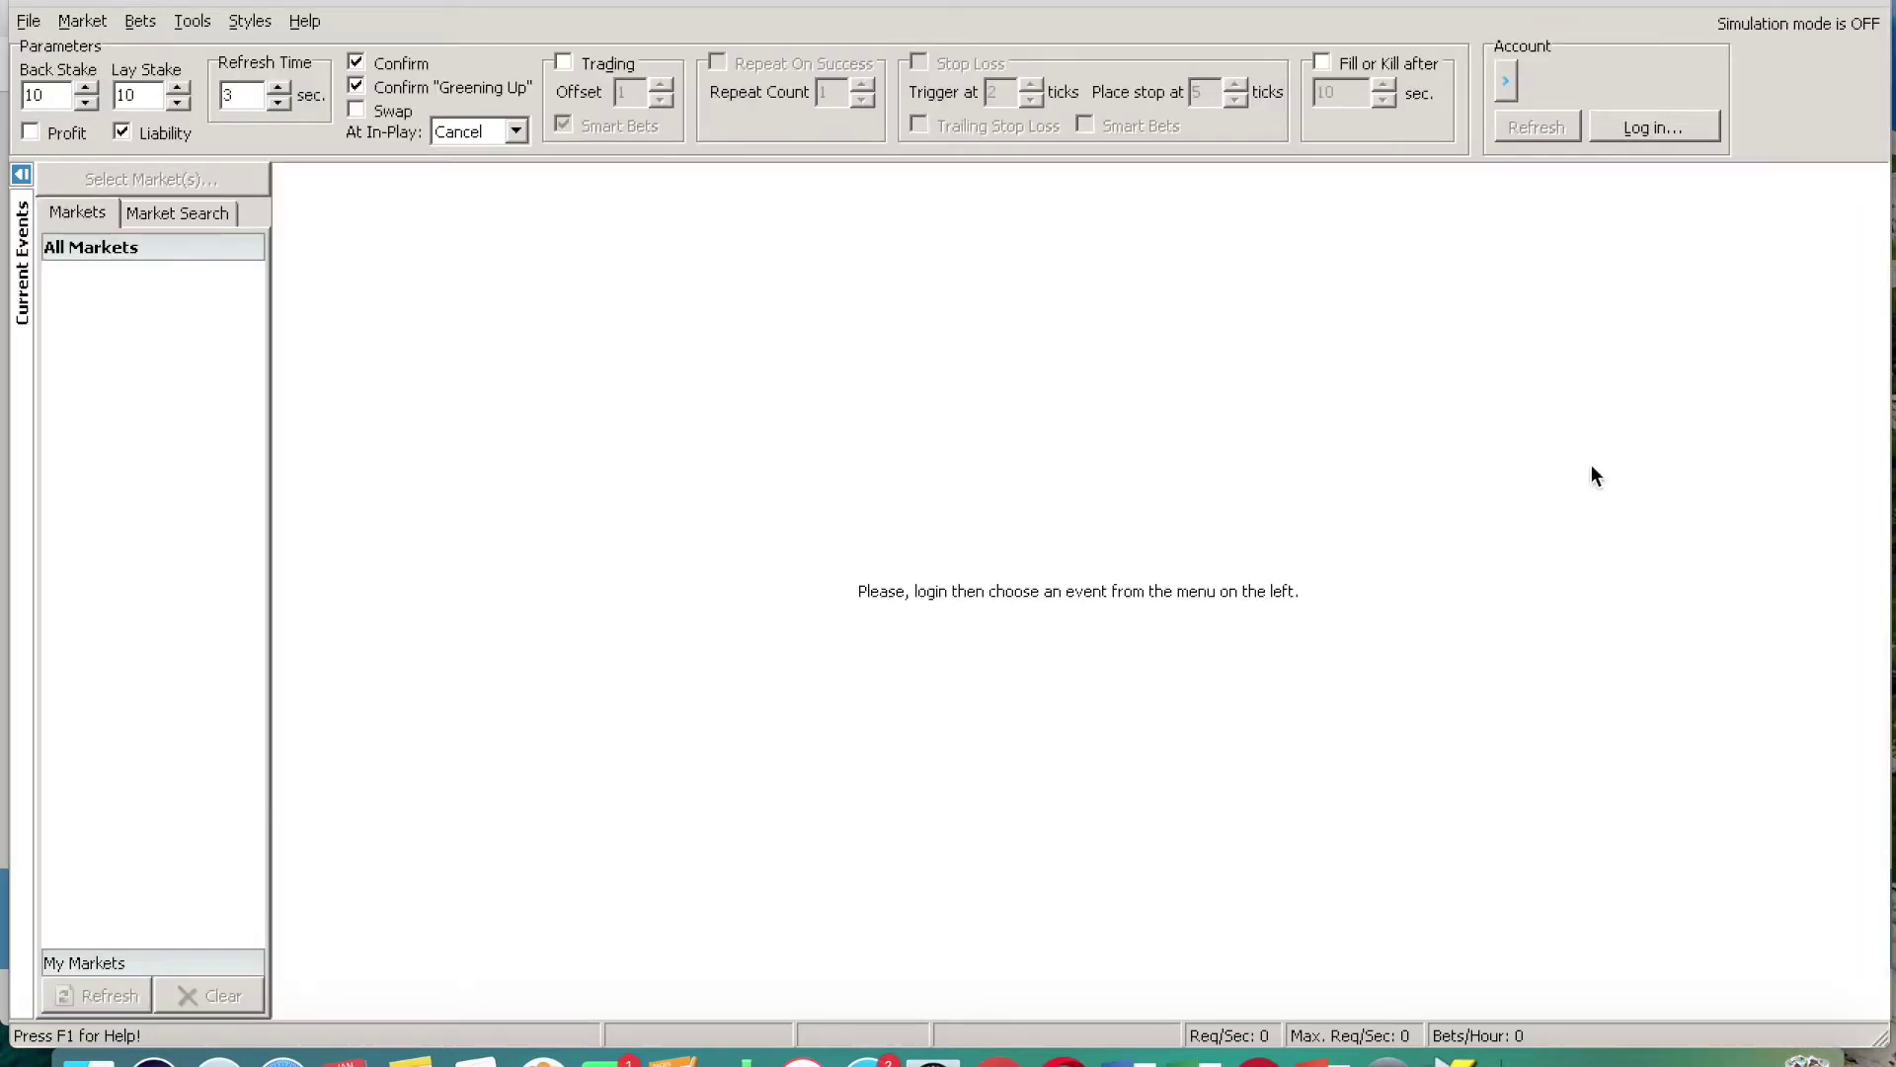
{"action": "left_click", "coordinate": [1641, 127]}
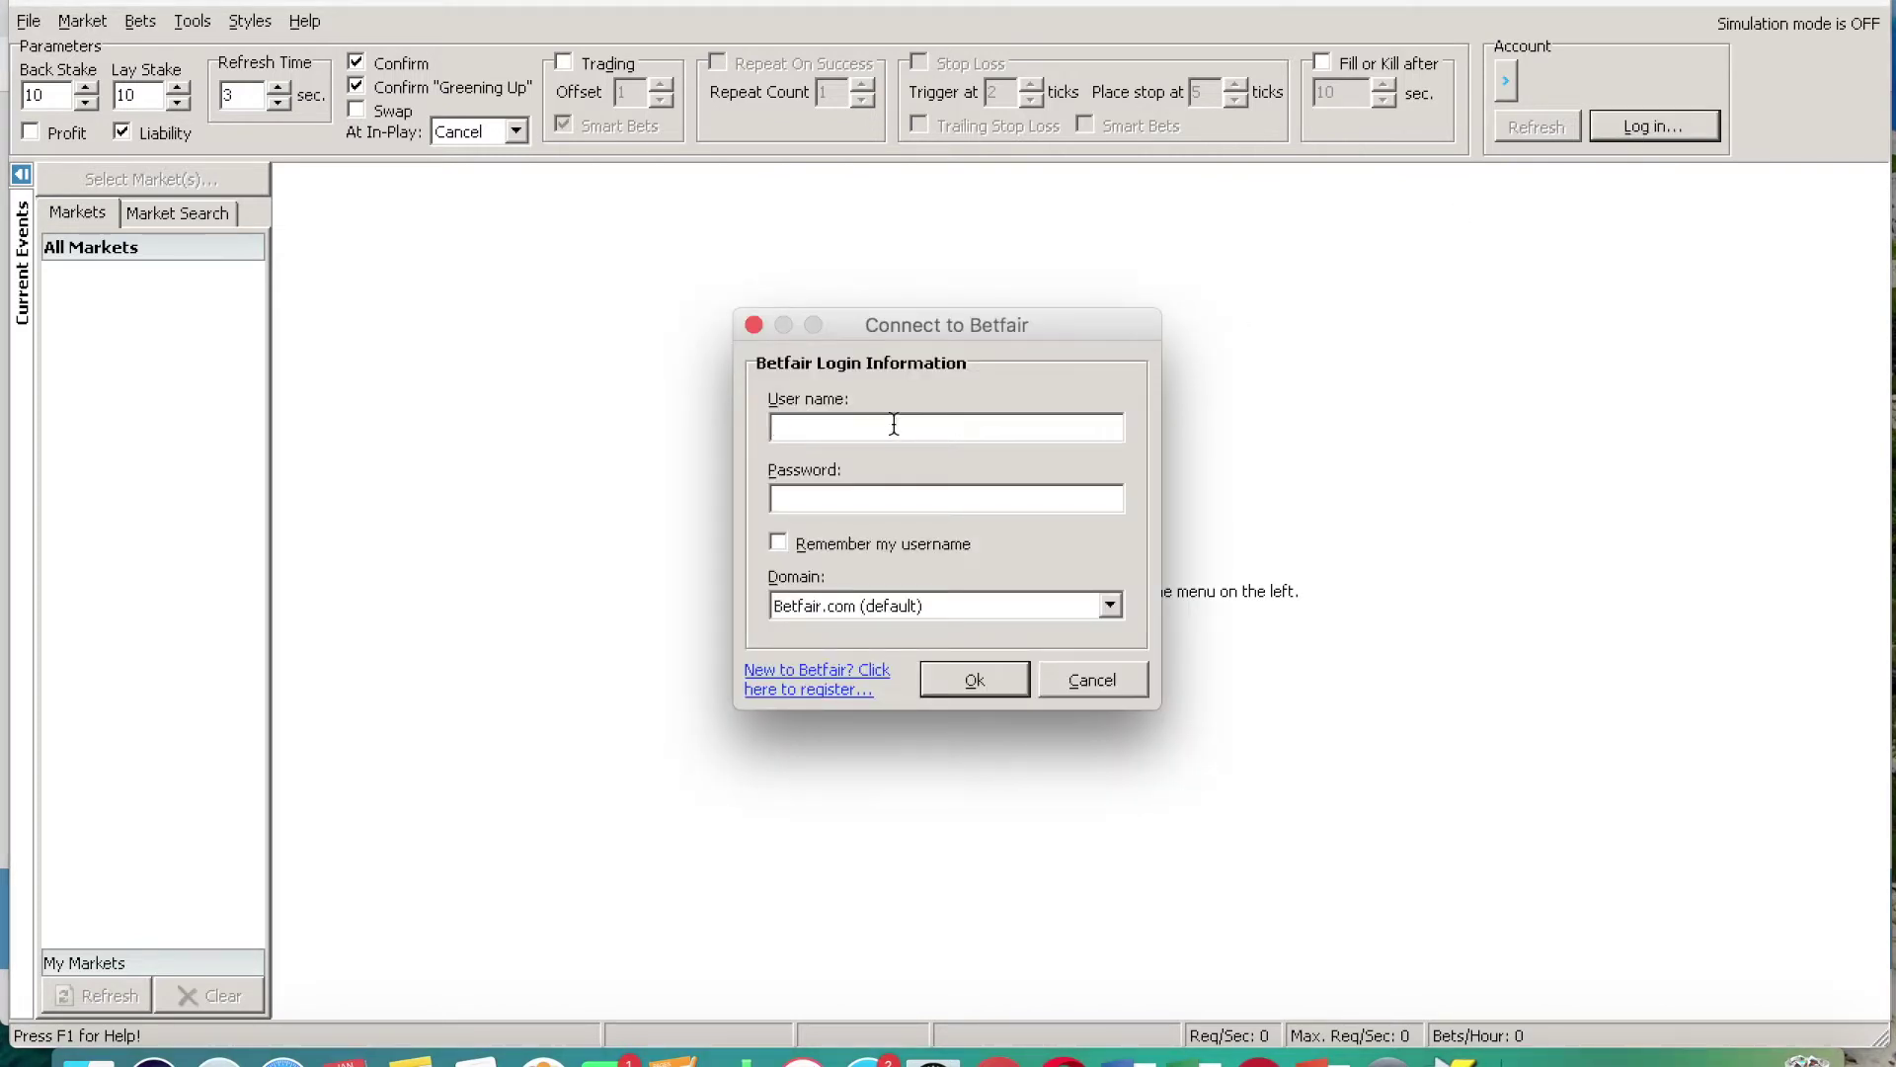
Choose Betfair.com (default) from the Domain list in the Connect to Betfair dialog.
{"action": "left_click", "coordinate": [1110, 607]}
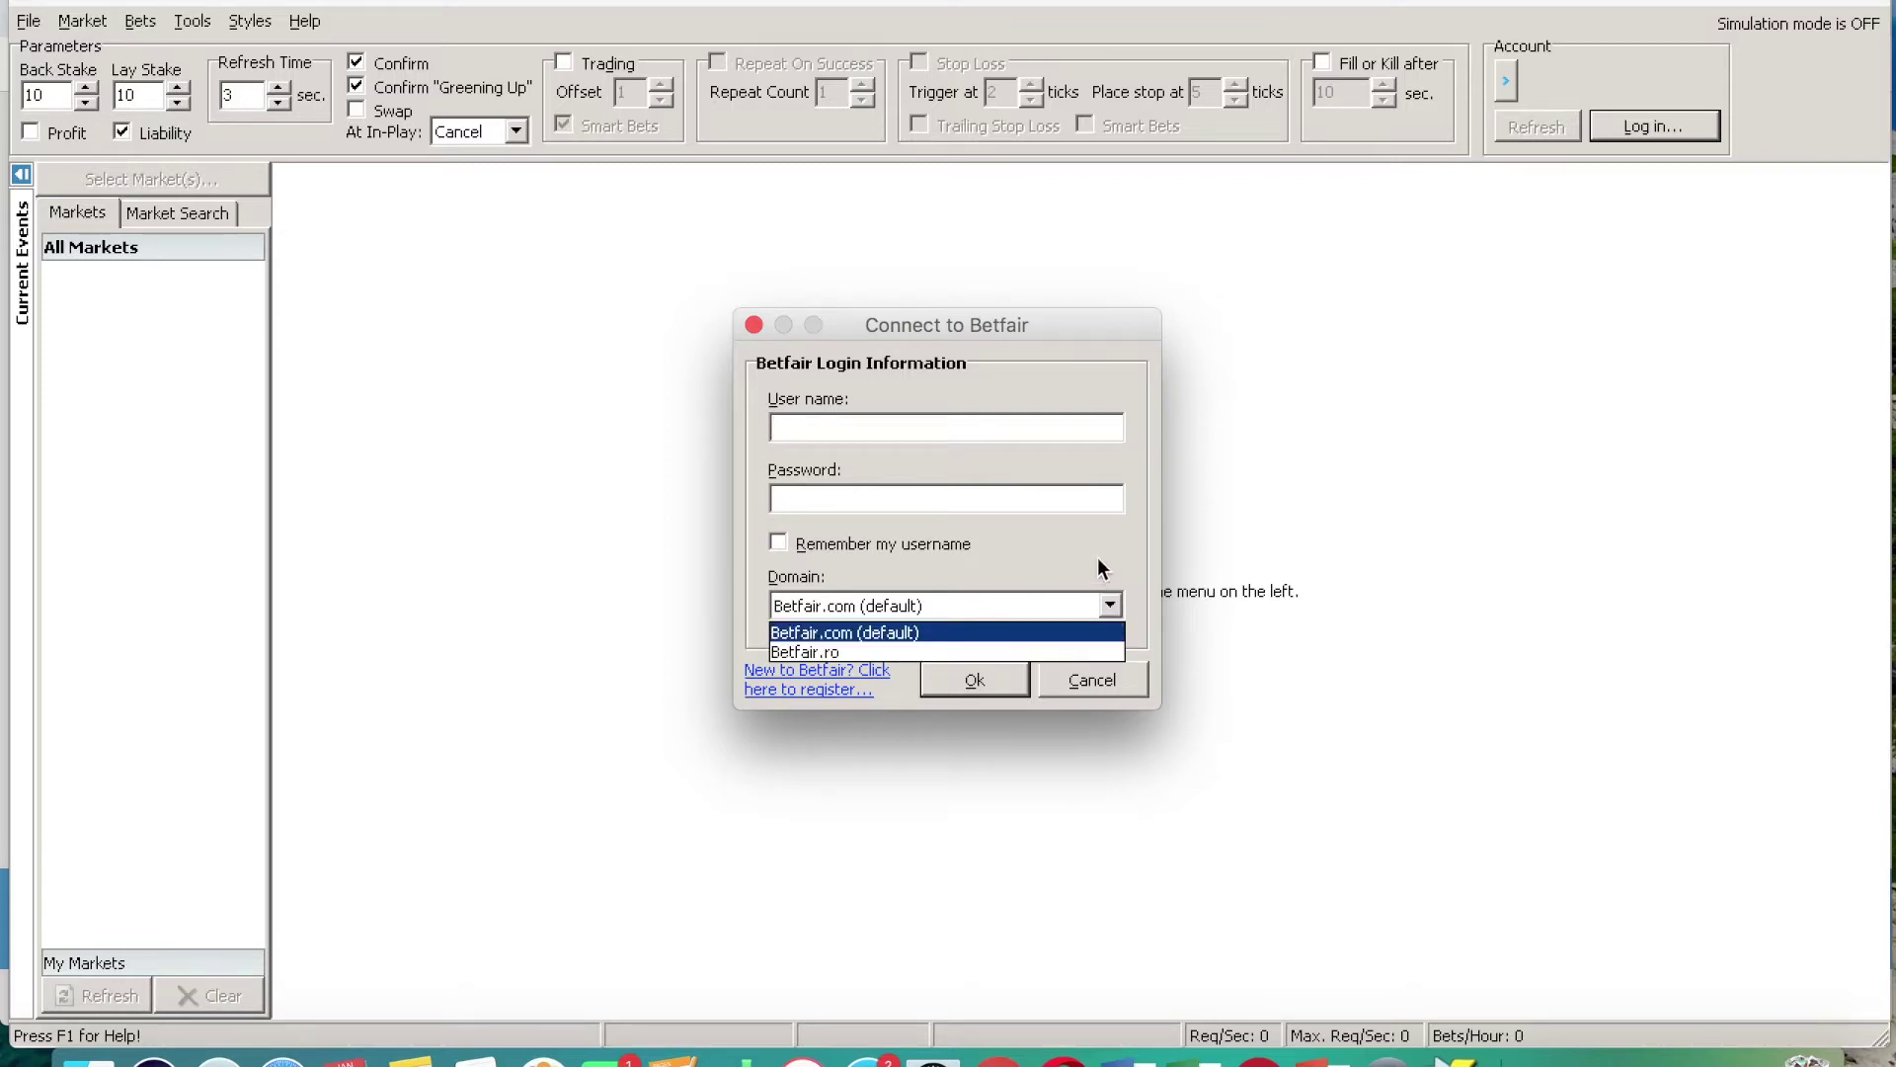
{"action": "left_click", "coordinate": [1099, 564]}
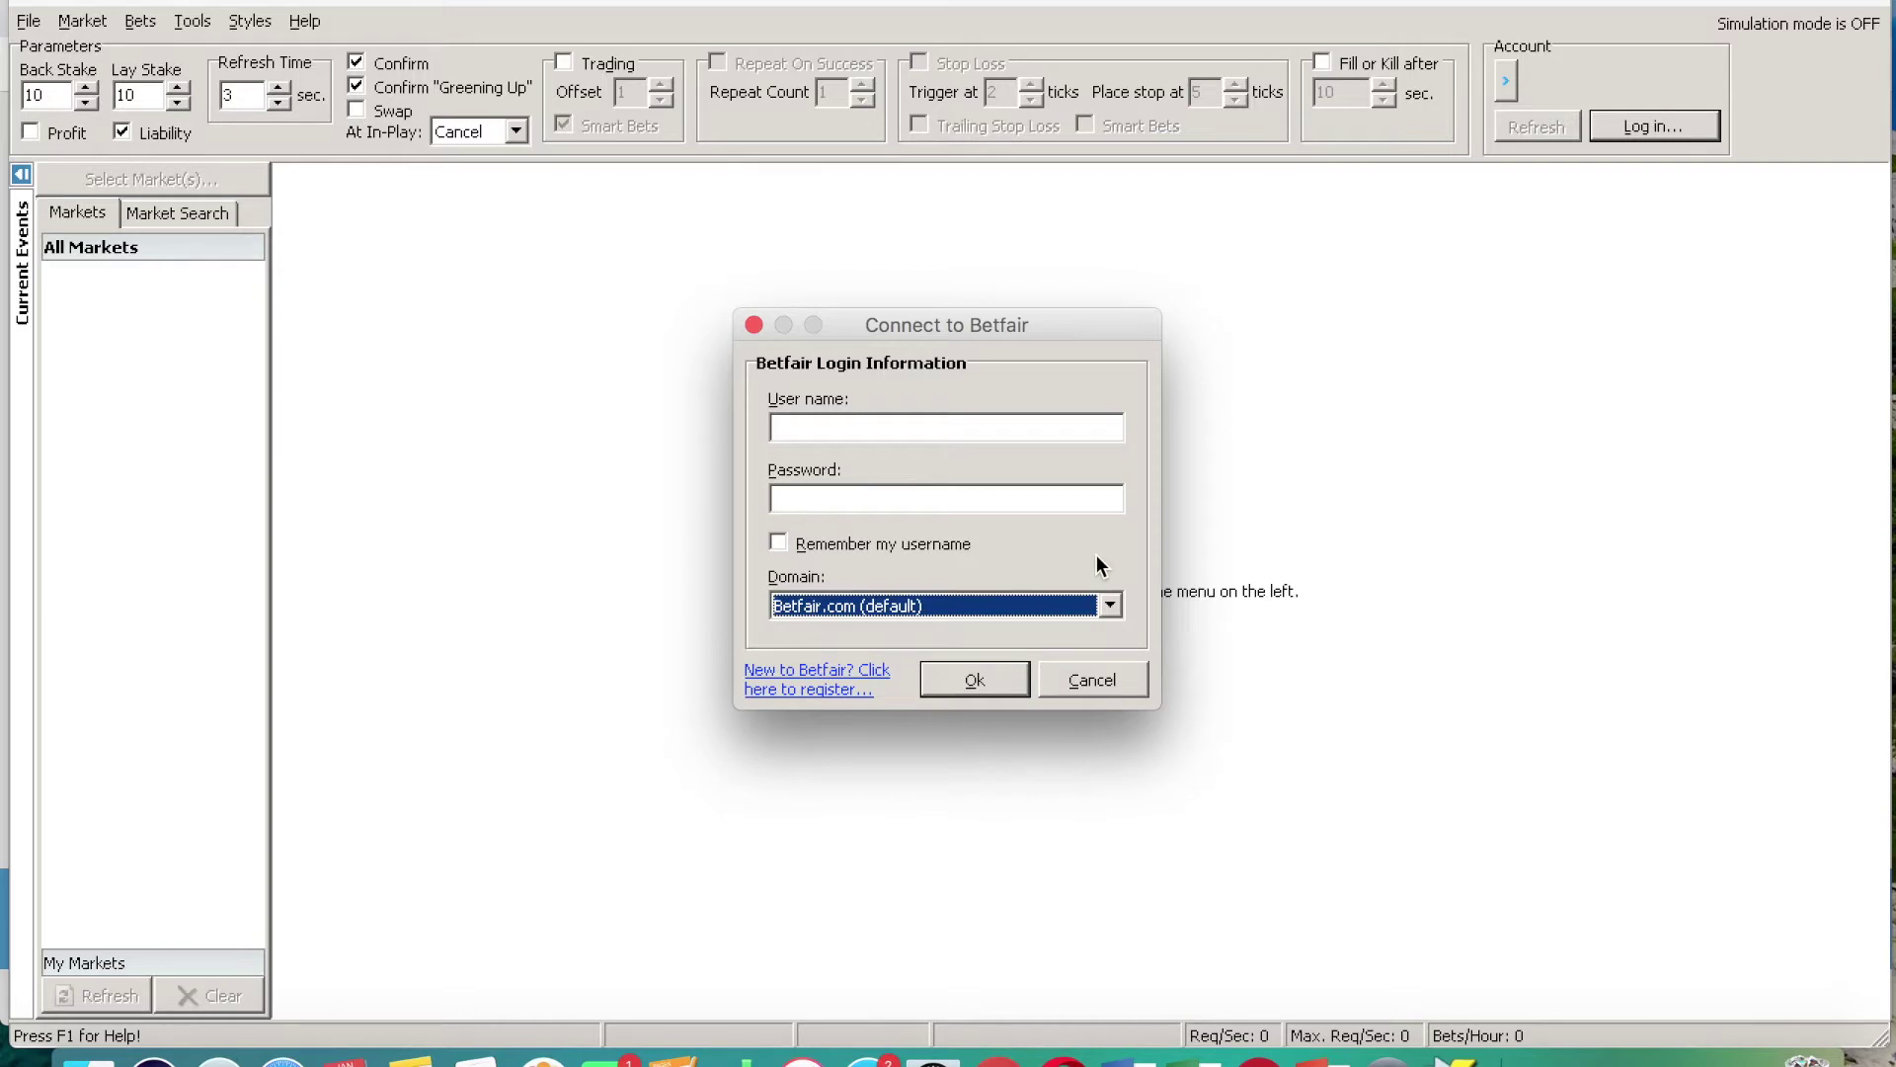